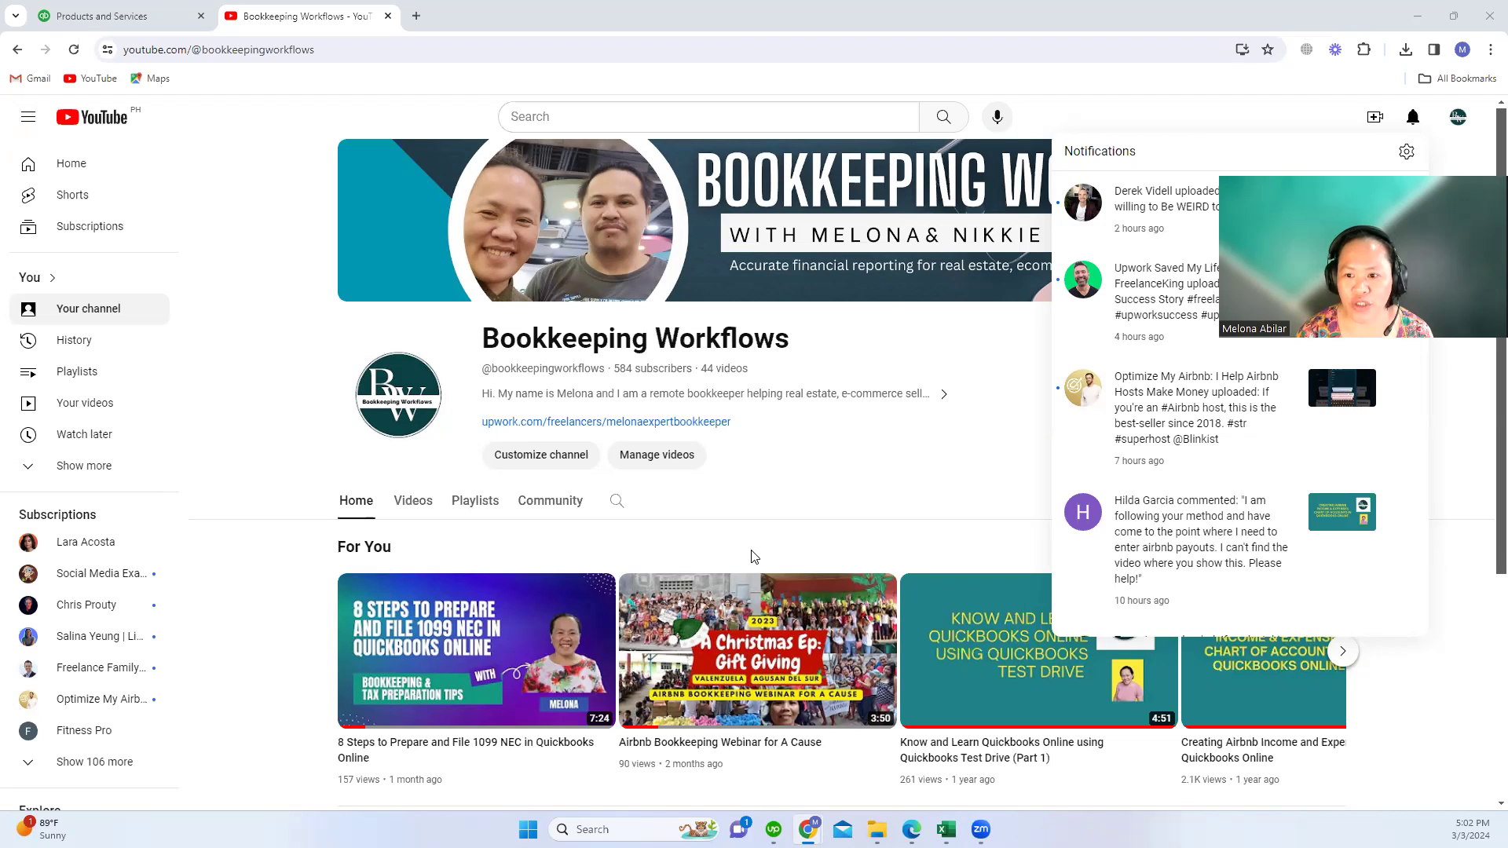
# Open the YouTube channel notifications and scroll to the viewer comment about entering Airbnb payouts
pyautogui.click(975, 394)
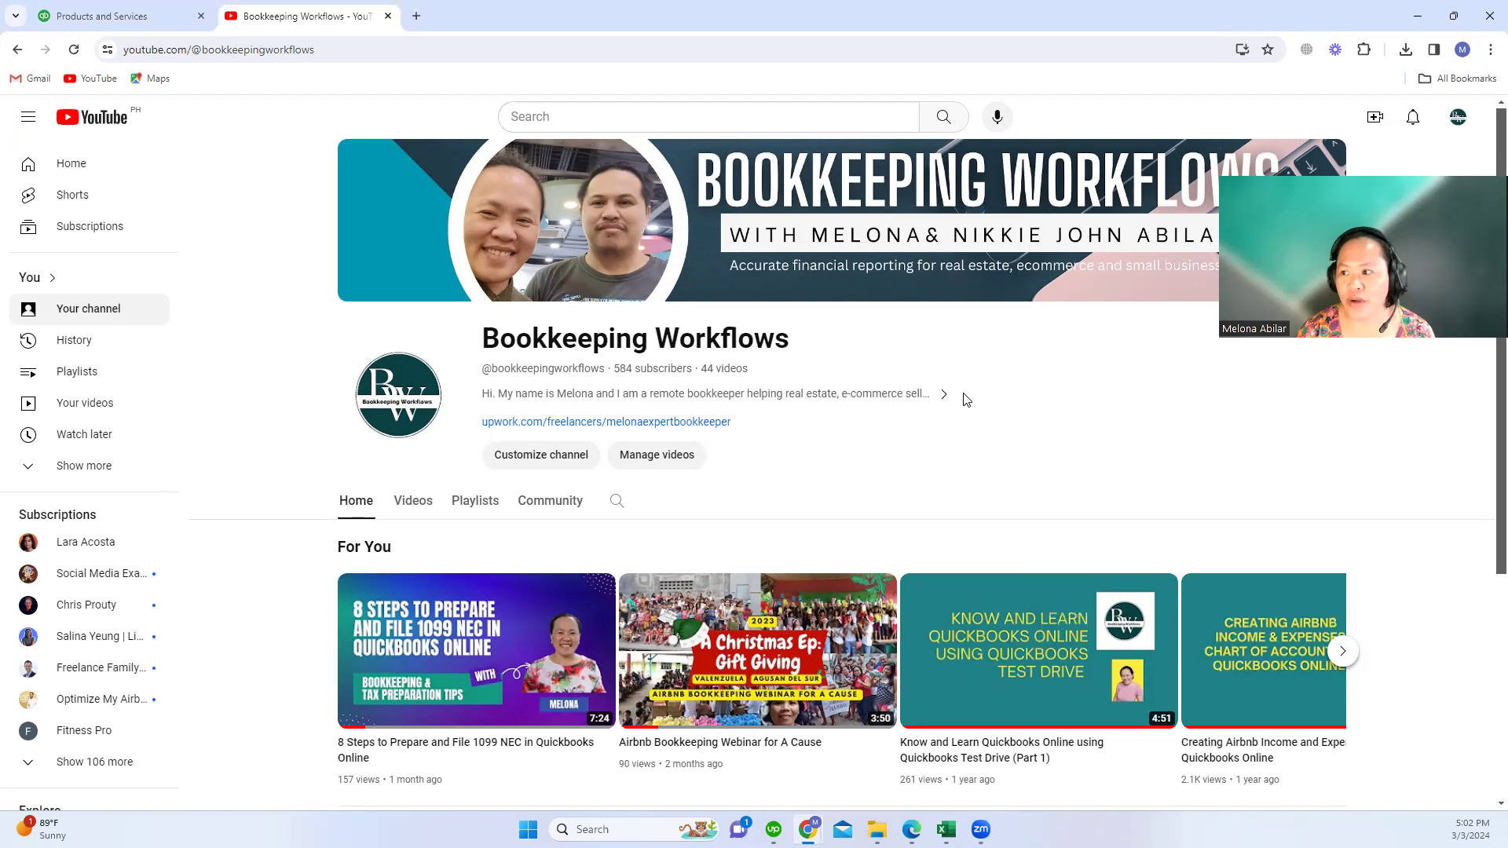
pyautogui.click(1414, 118)
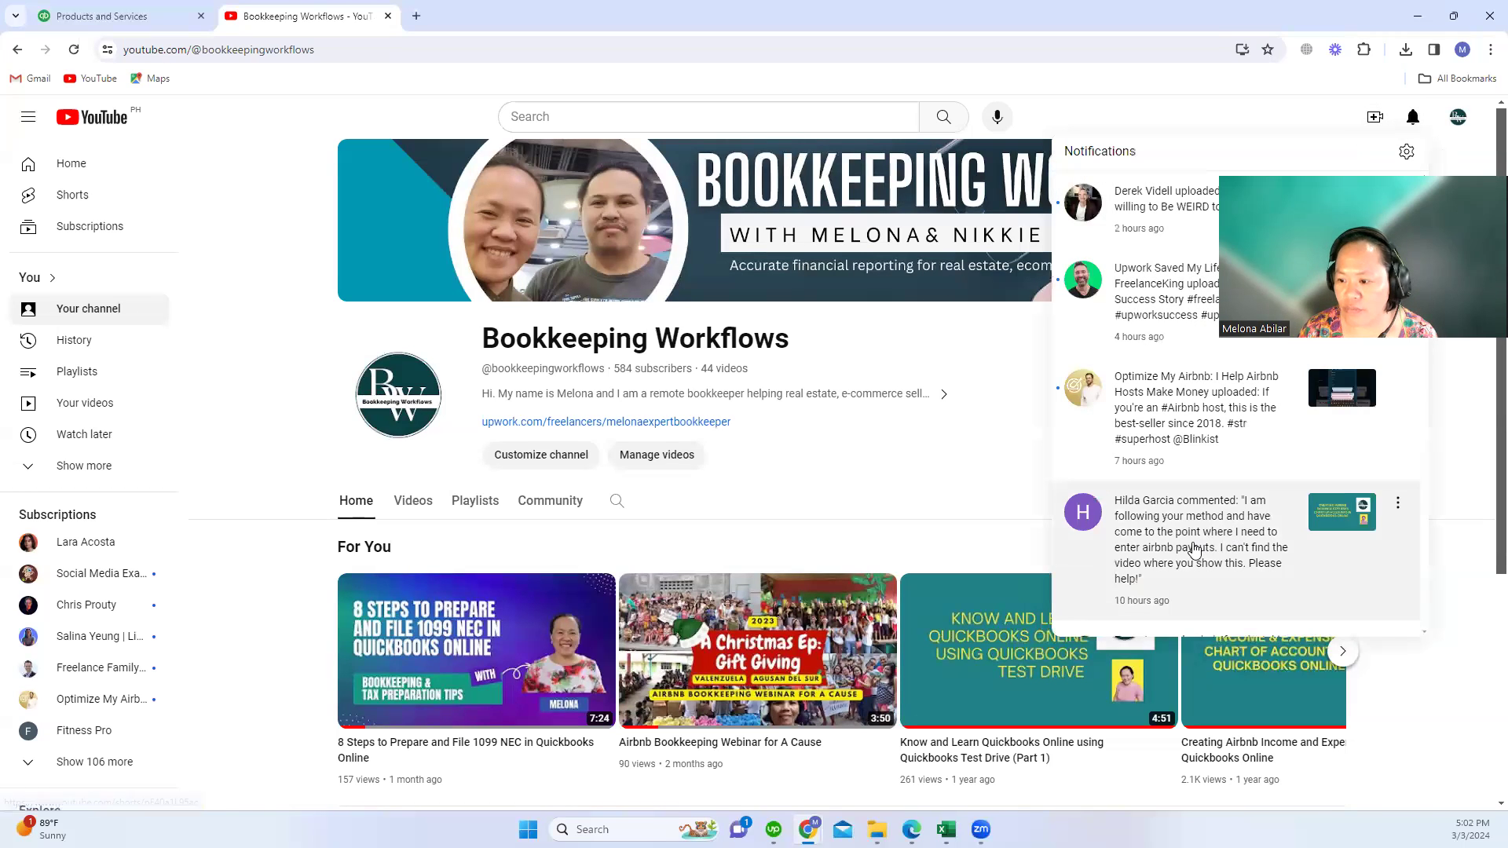
pyautogui.scroll(-1, 1187, 534)
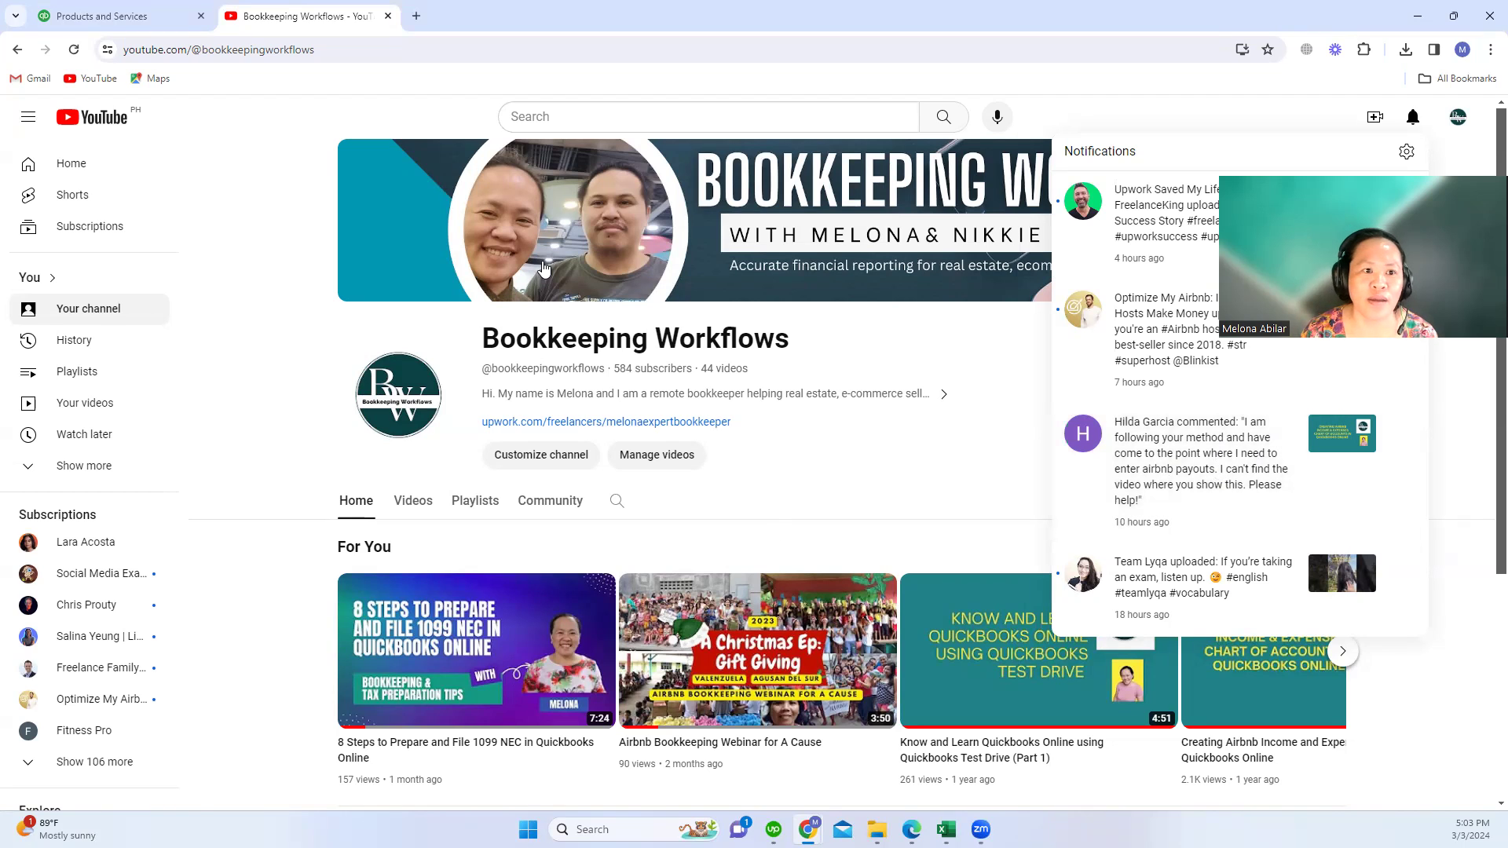
# Review the Airbnb Accommodation Fare, Cleaning Fee Income and Host Fee items in Products and Services
pyautogui.click(117, 16)
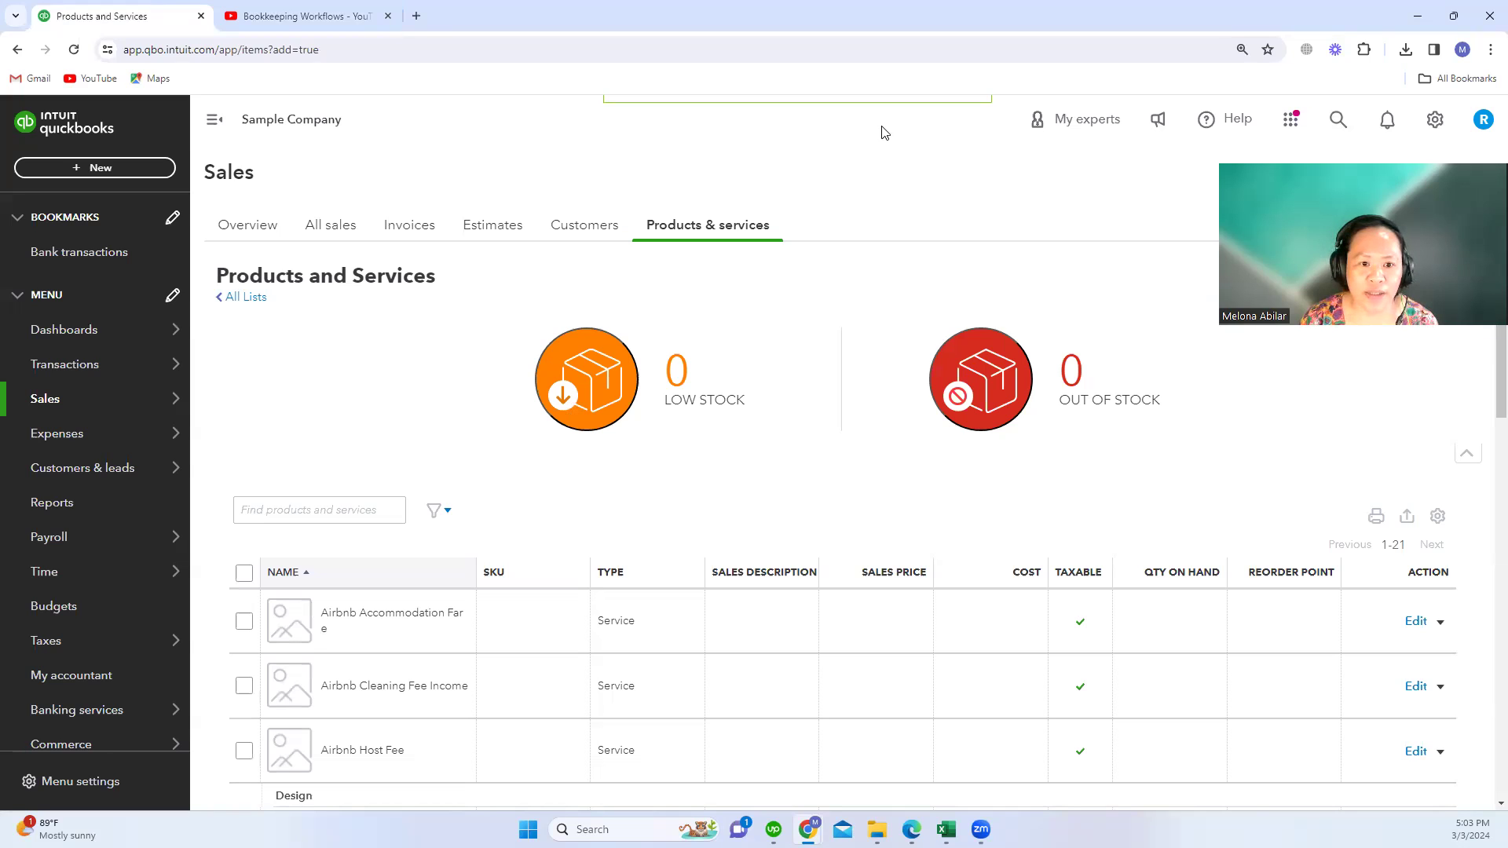
pyautogui.scroll(-2, 461, 389)
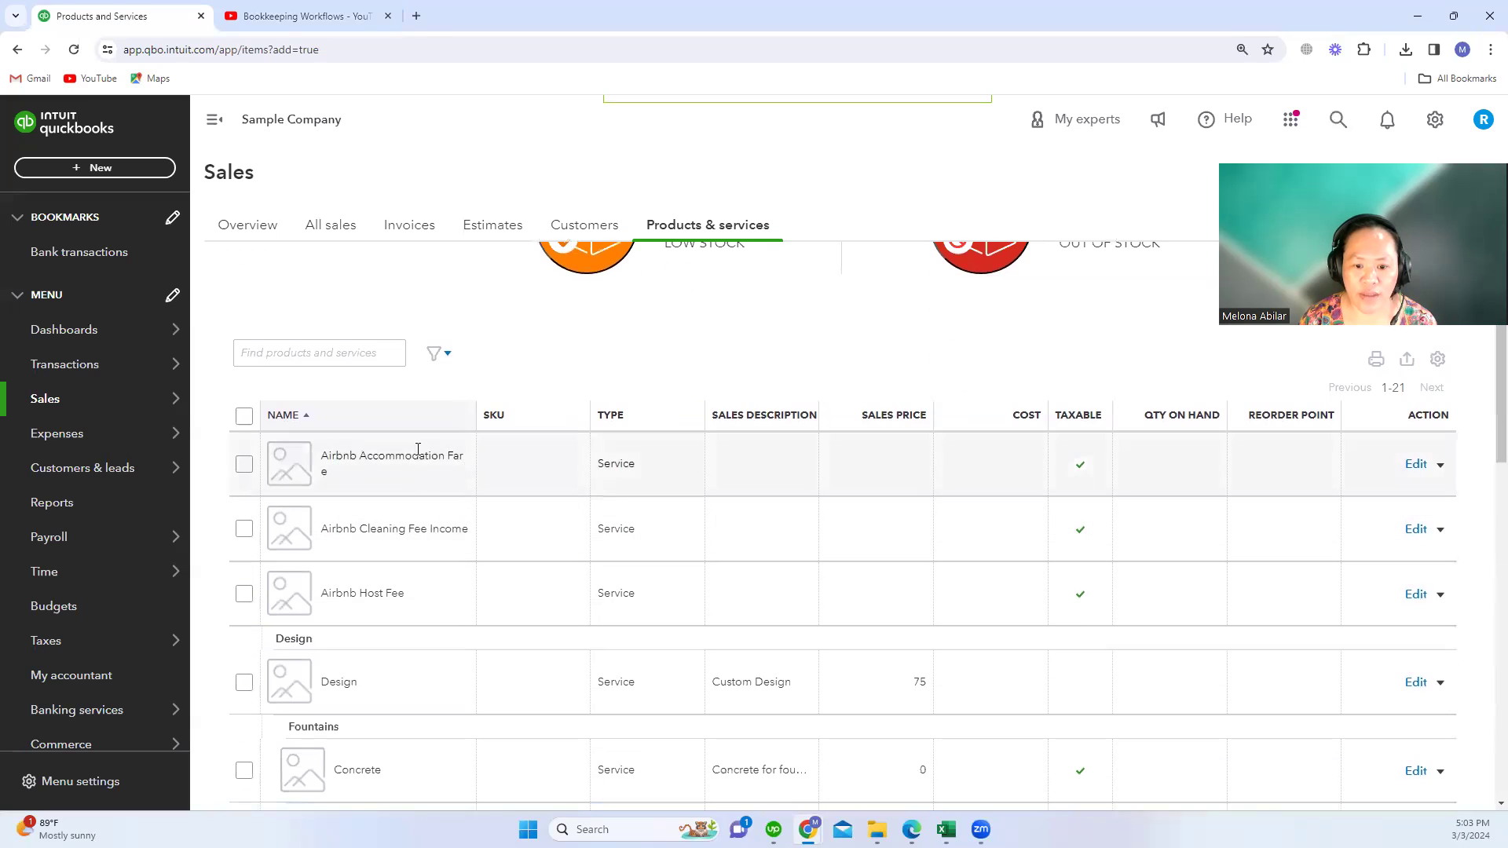
pyautogui.scroll(2, 432, 337)
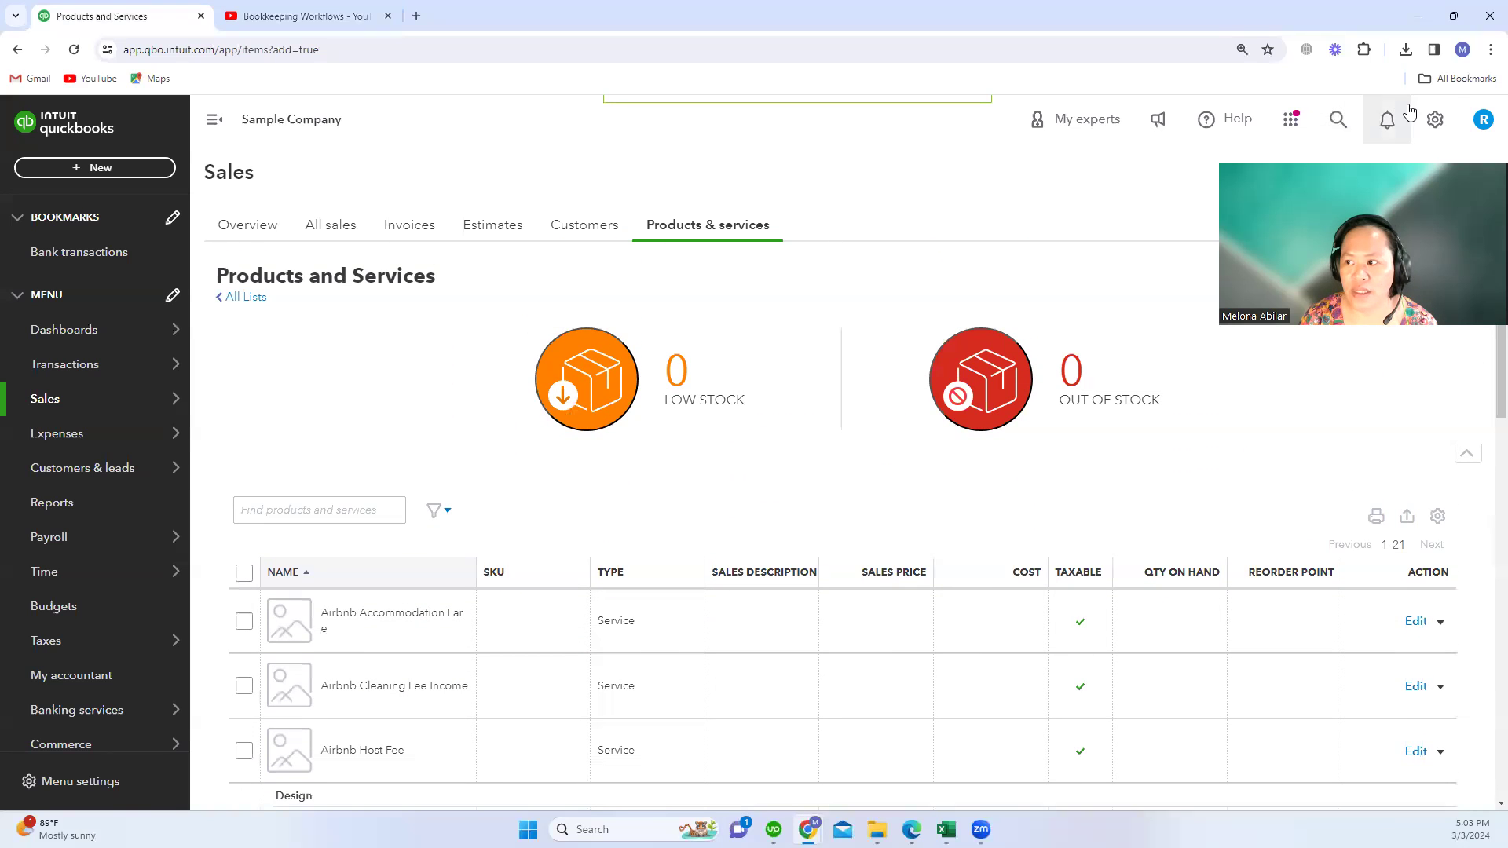
pyautogui.click(1436, 120)
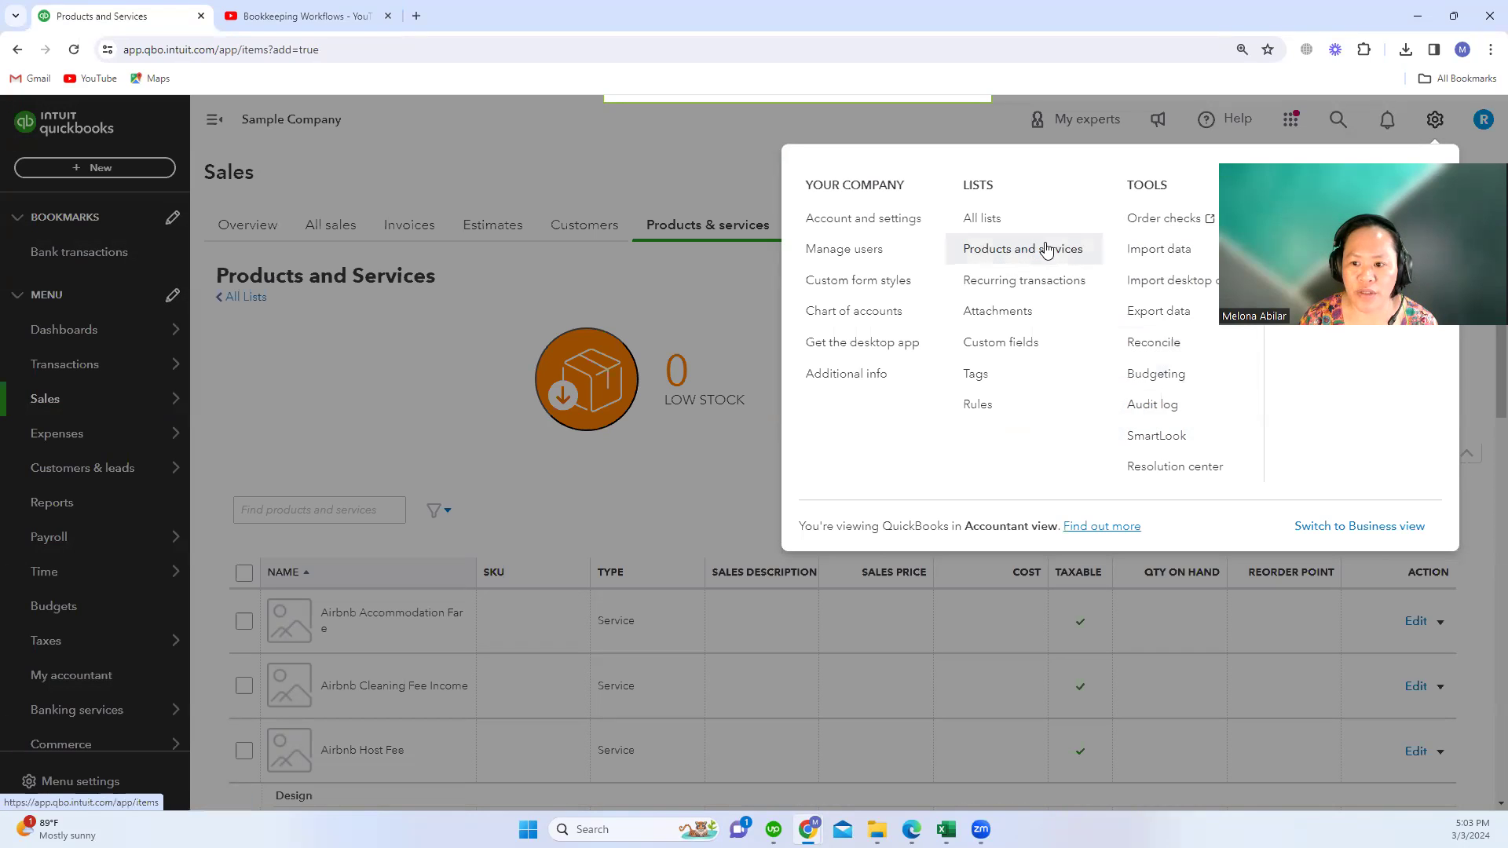
pyautogui.click(370, 341)
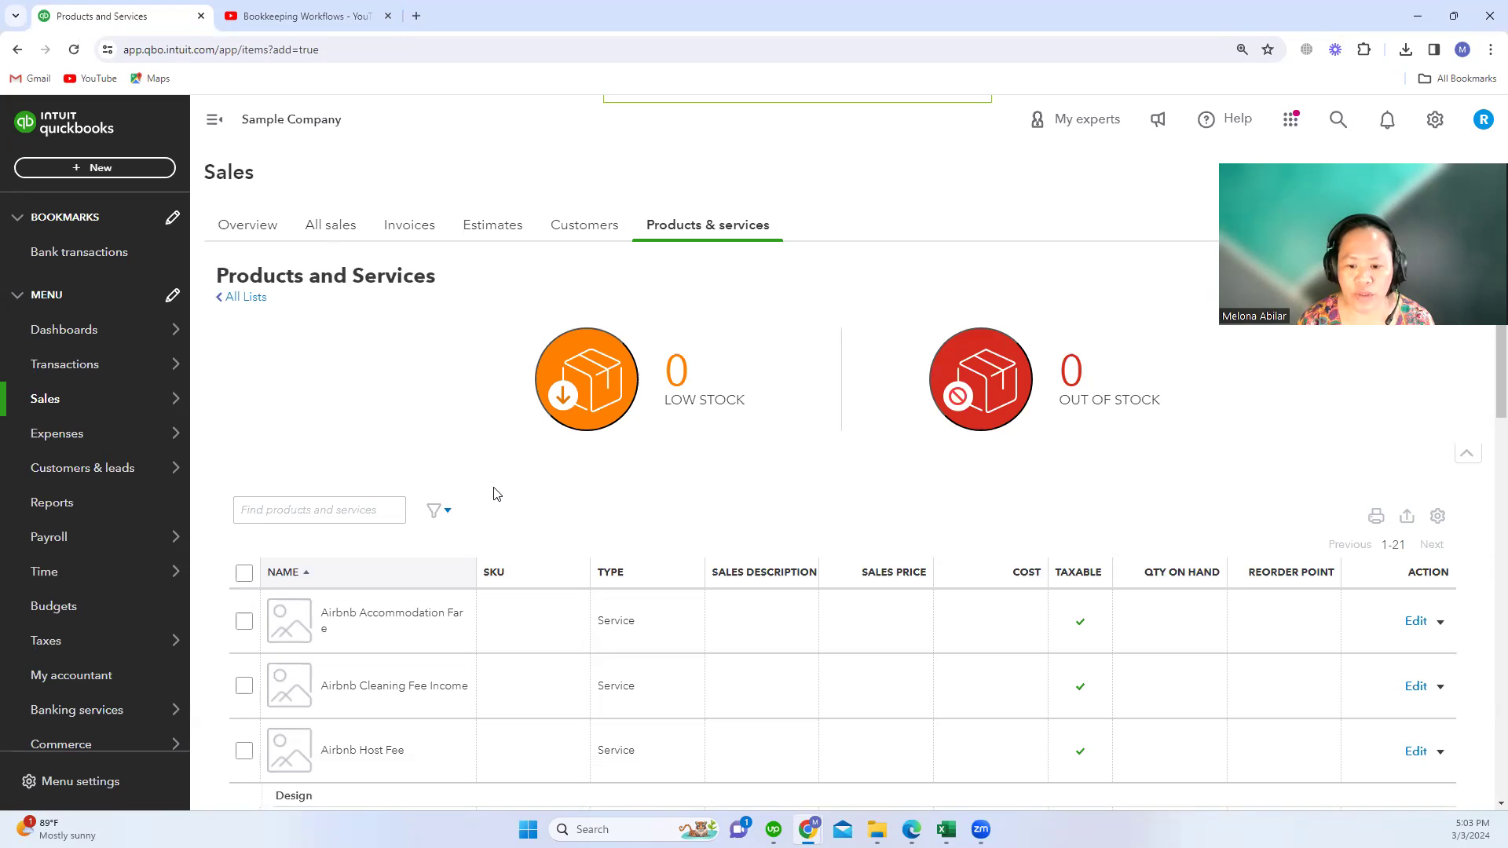
pyautogui.scroll(-1, 491, 492)
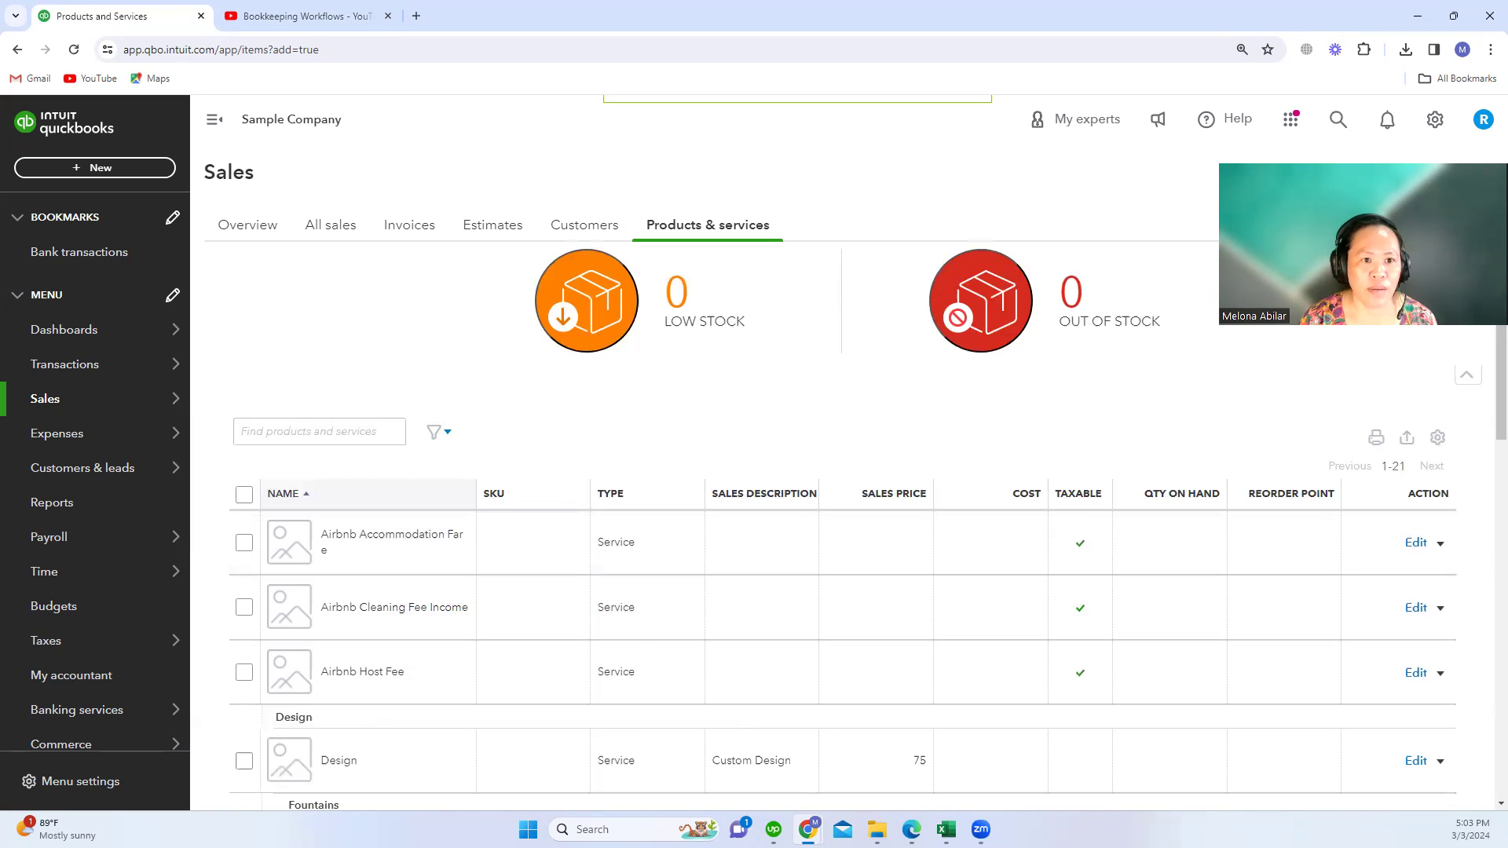
# Duplicate the Products and Services tab, then bring up the AirBnB Earnings Summary workbook in Excel
pyautogui.rightClick(115, 18)
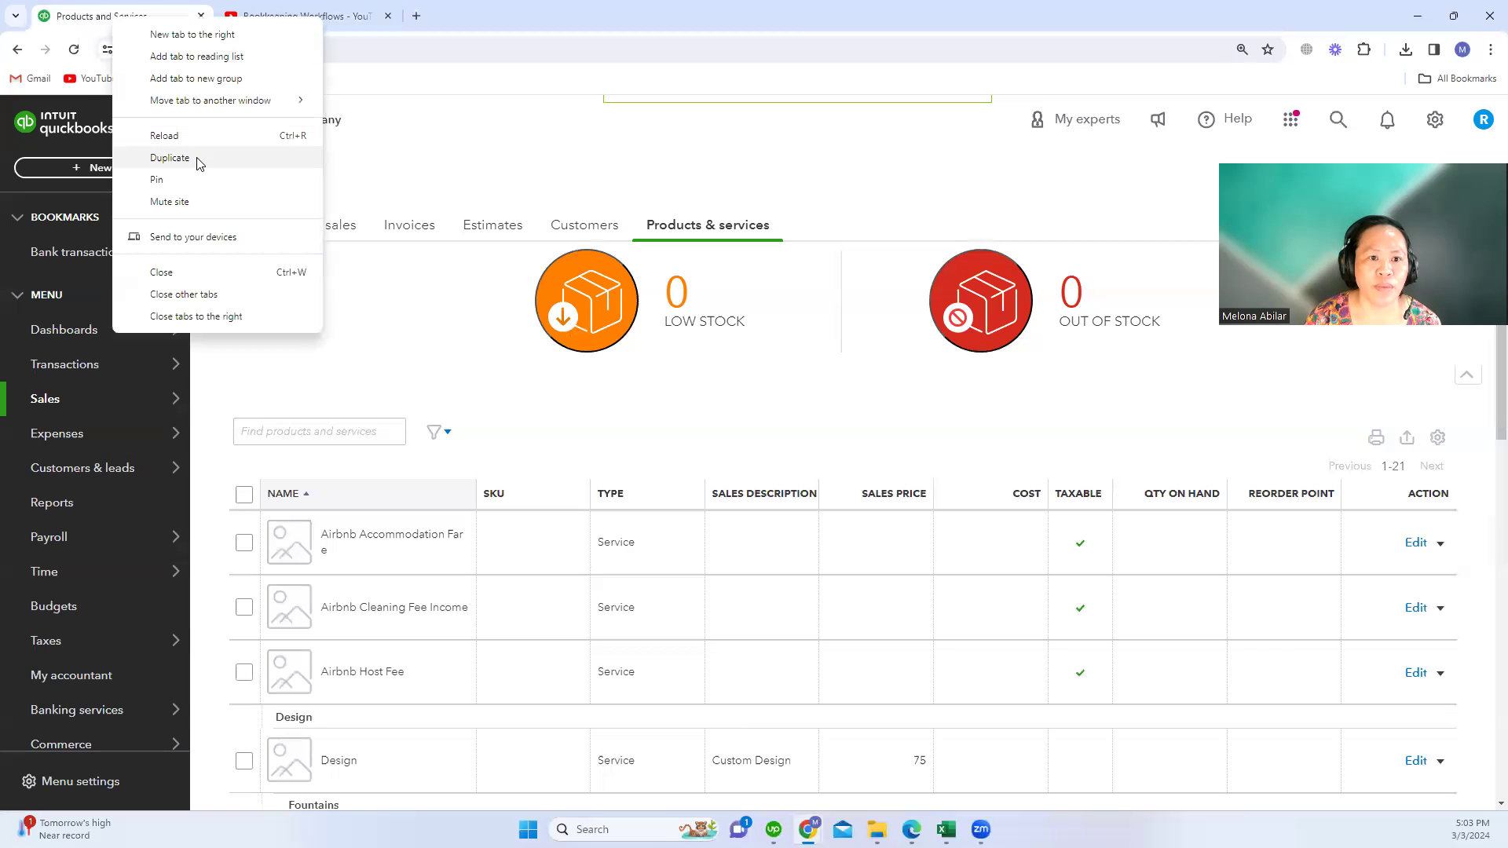
pyautogui.click(169, 158)
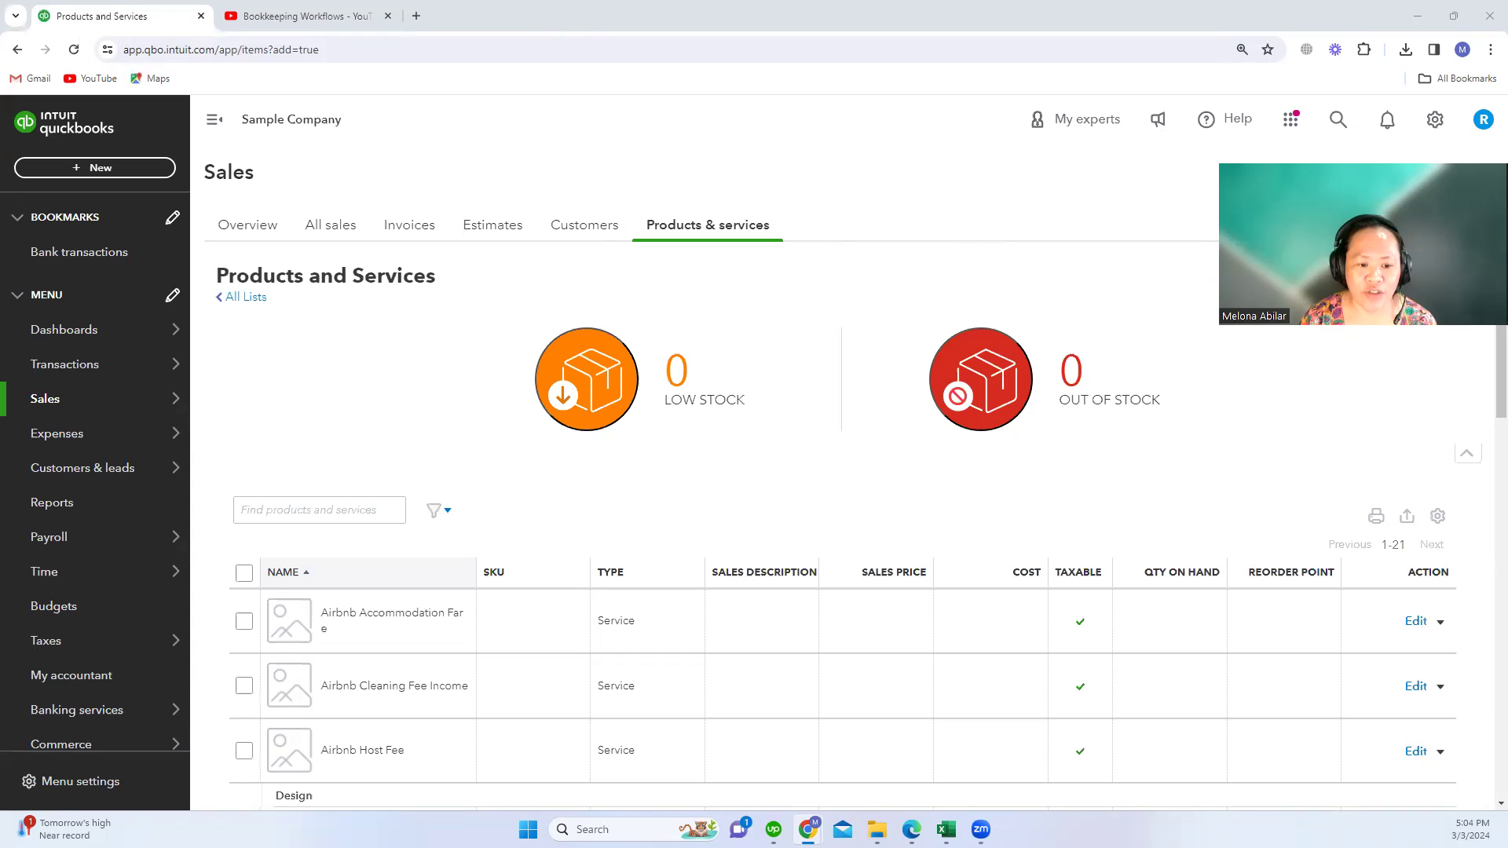
pyautogui.moveTo(118, 434)
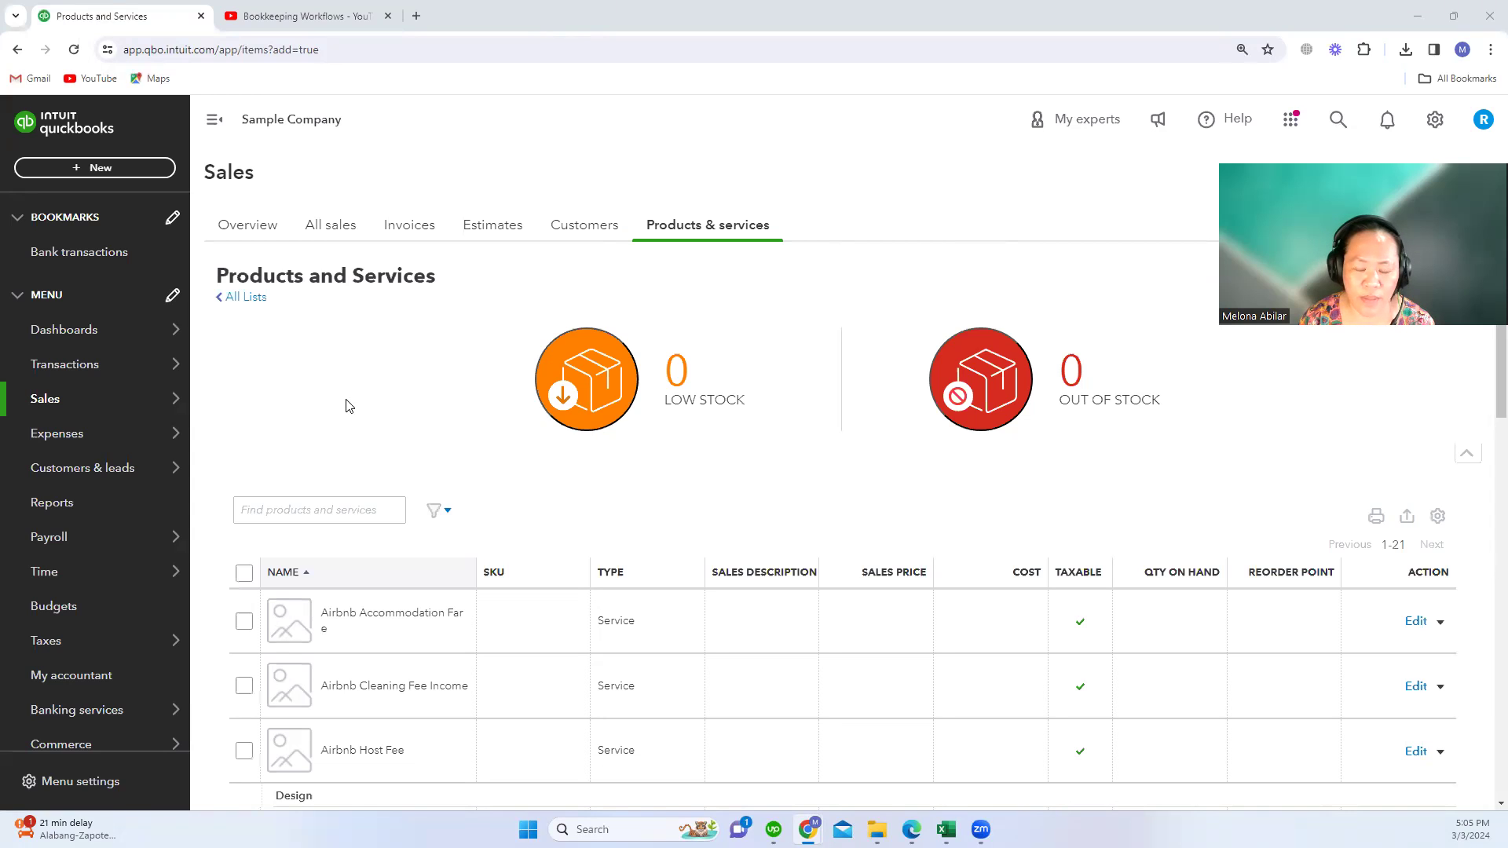
pyautogui.scroll(-1, 397, 535)
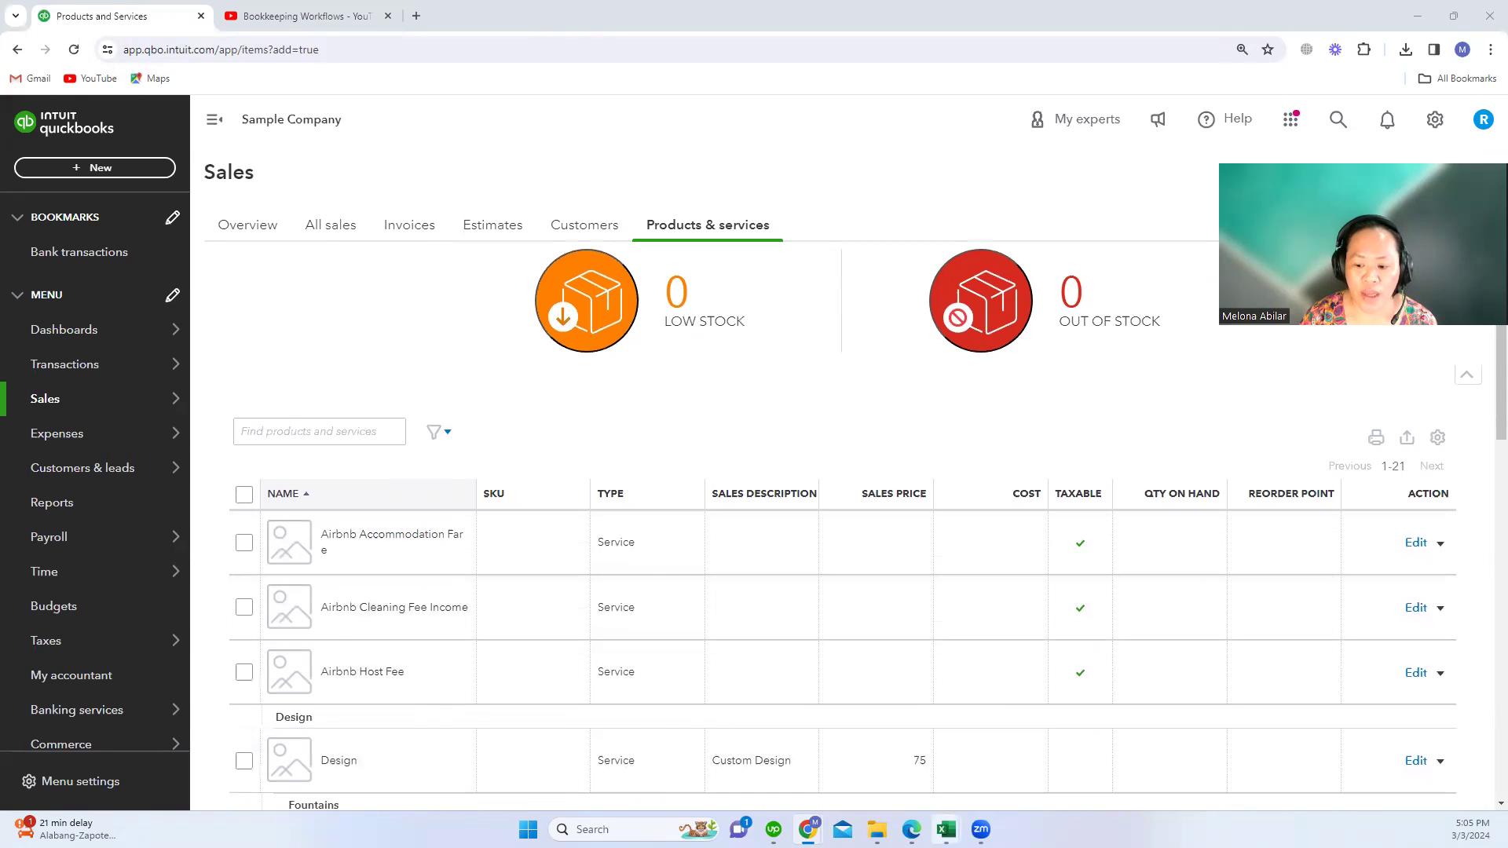
pyautogui.moveTo(947, 829)
pyautogui.click(971, 772)
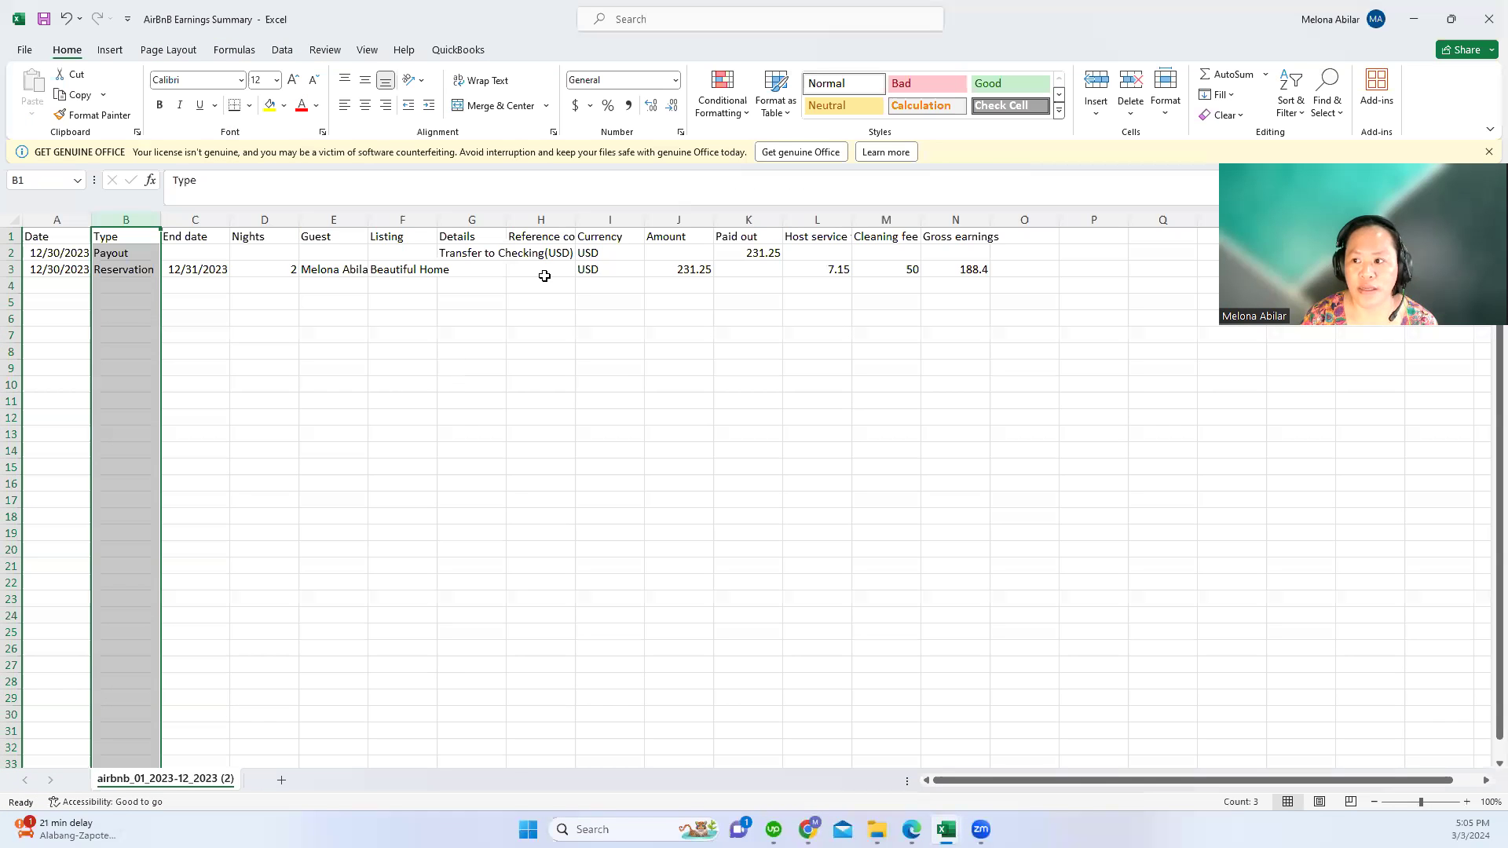
pyautogui.click(48, 240)
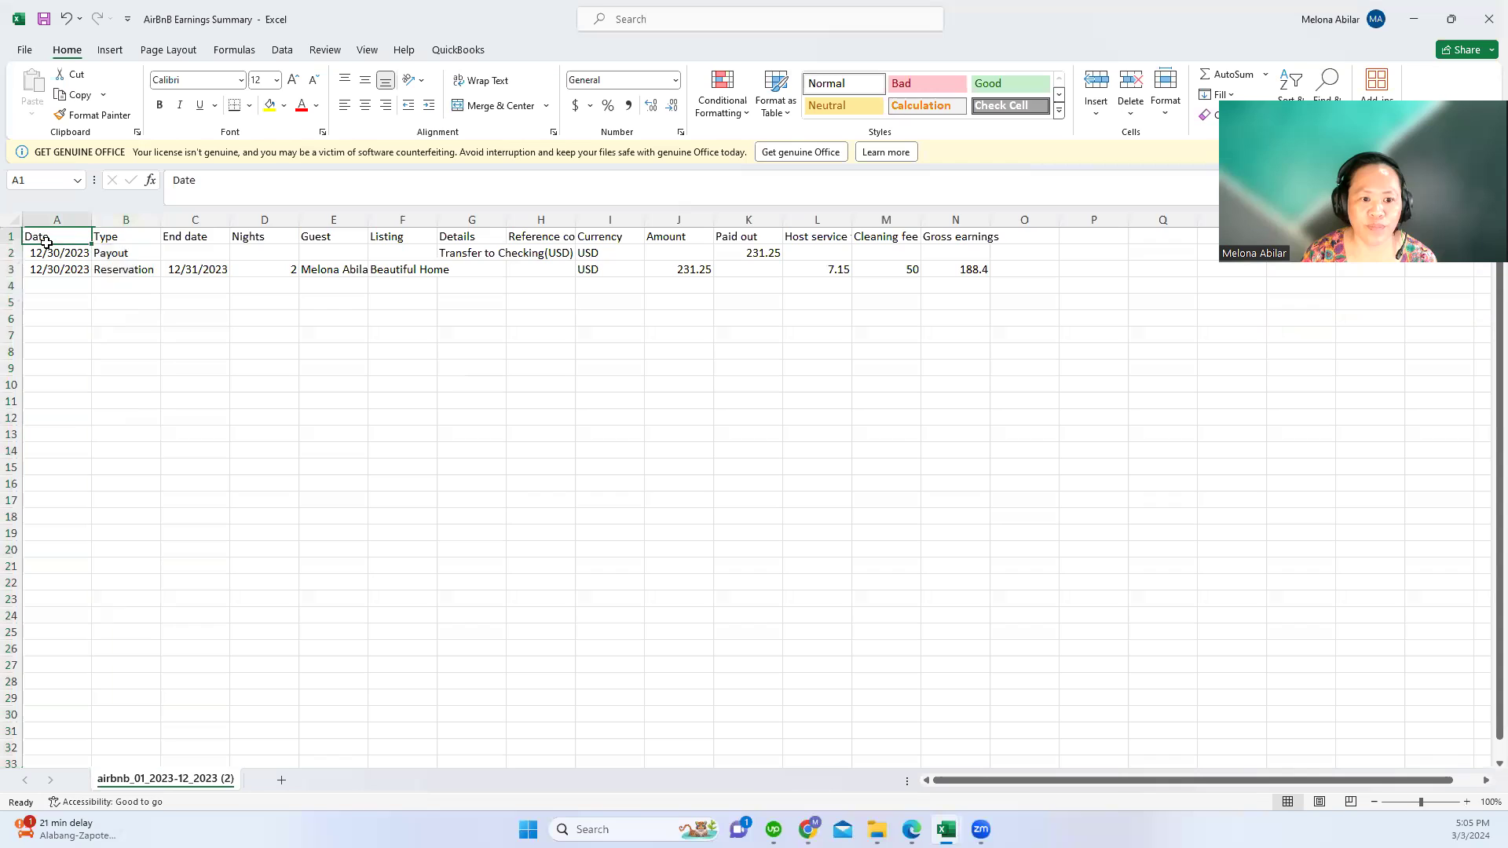
pyautogui.moveTo(49, 240); pyautogui.dragTo(539, 301)
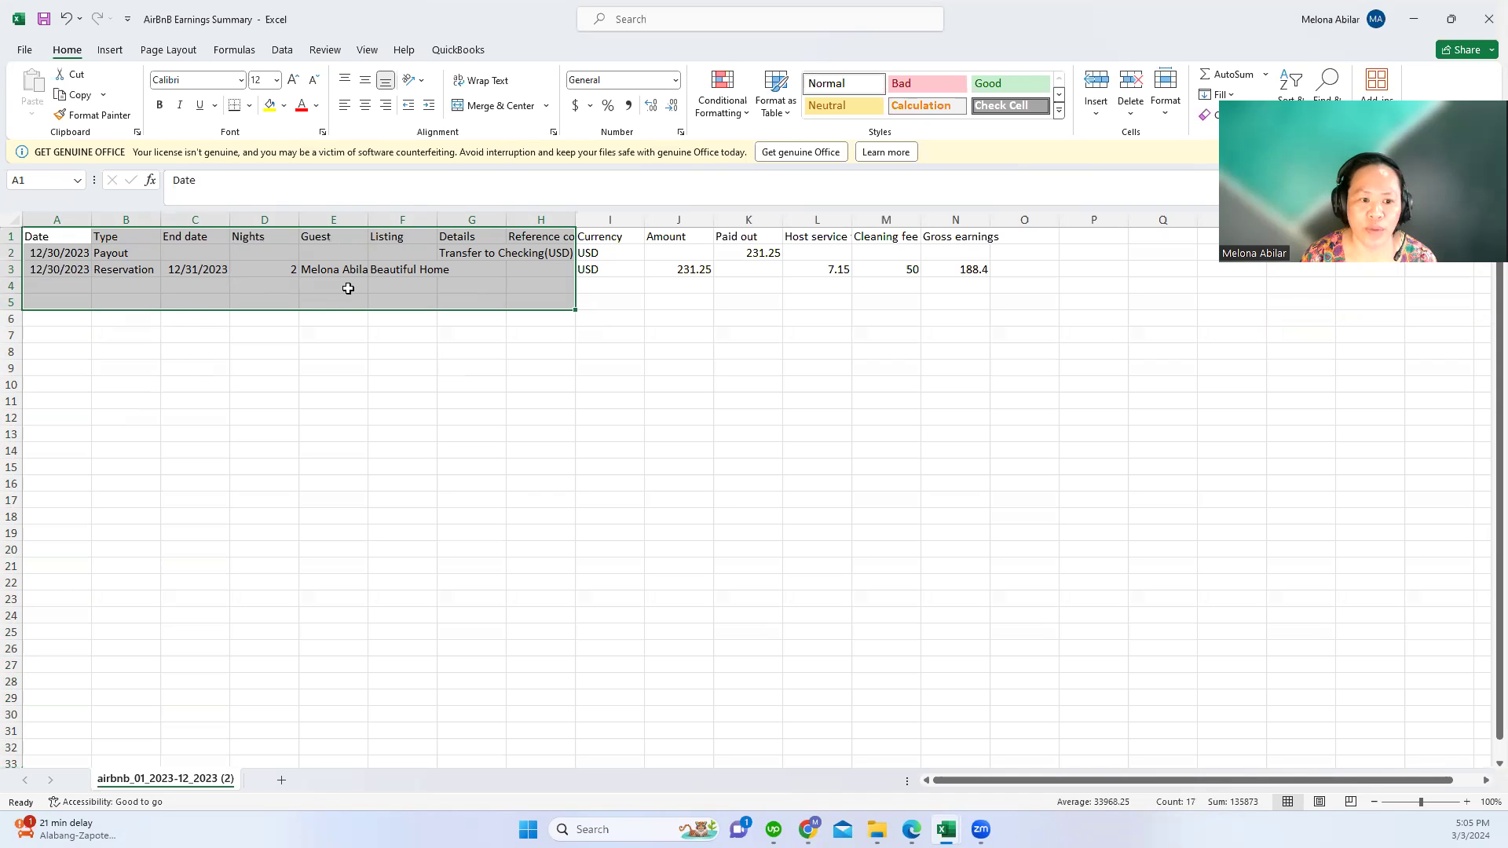
pyautogui.click(71, 219)
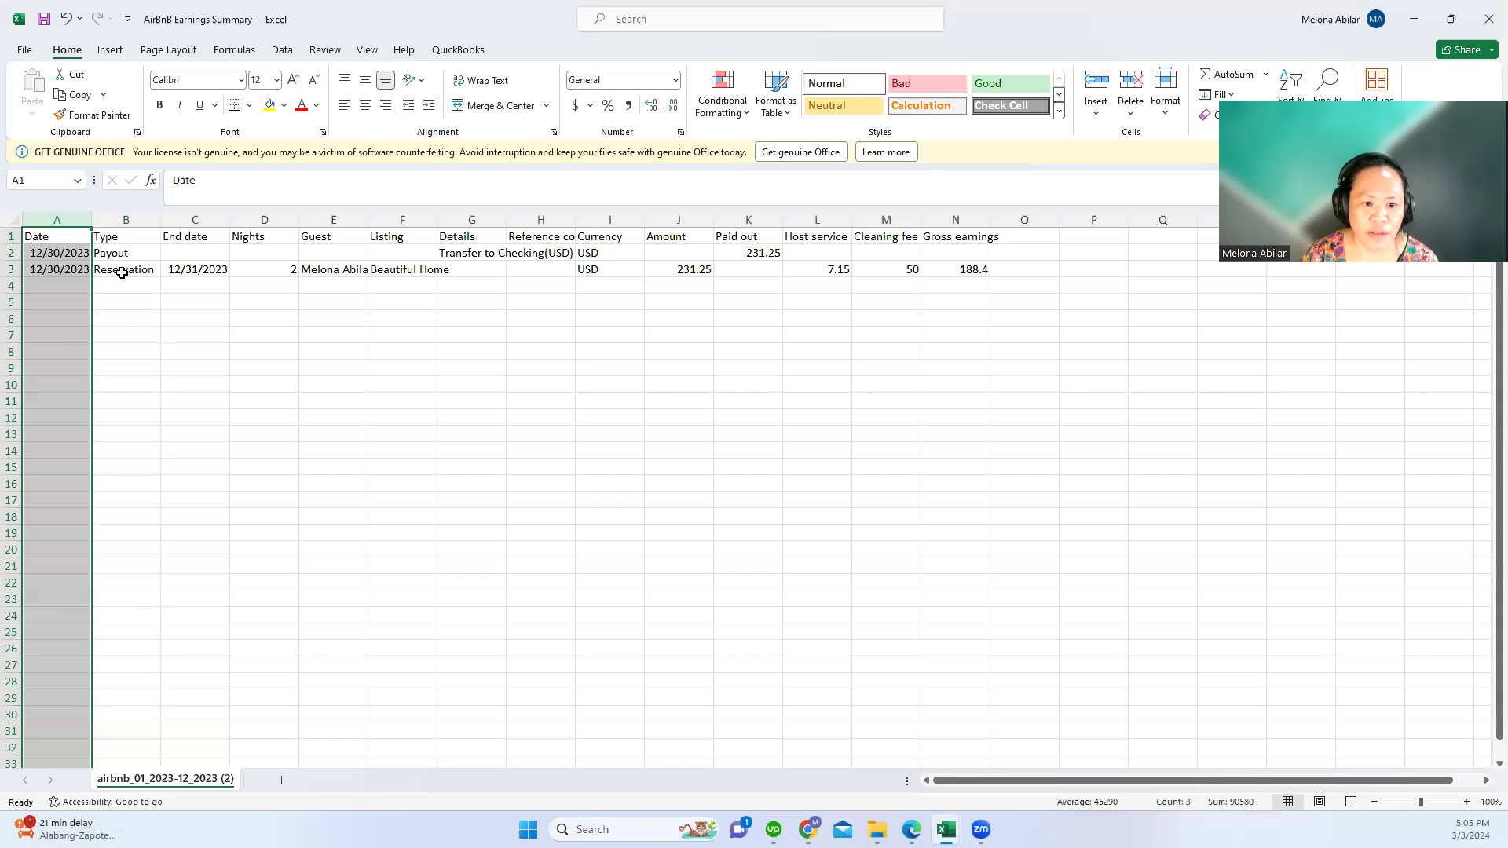
pyautogui.moveTo(122, 273); pyautogui.dragTo(219, 257)
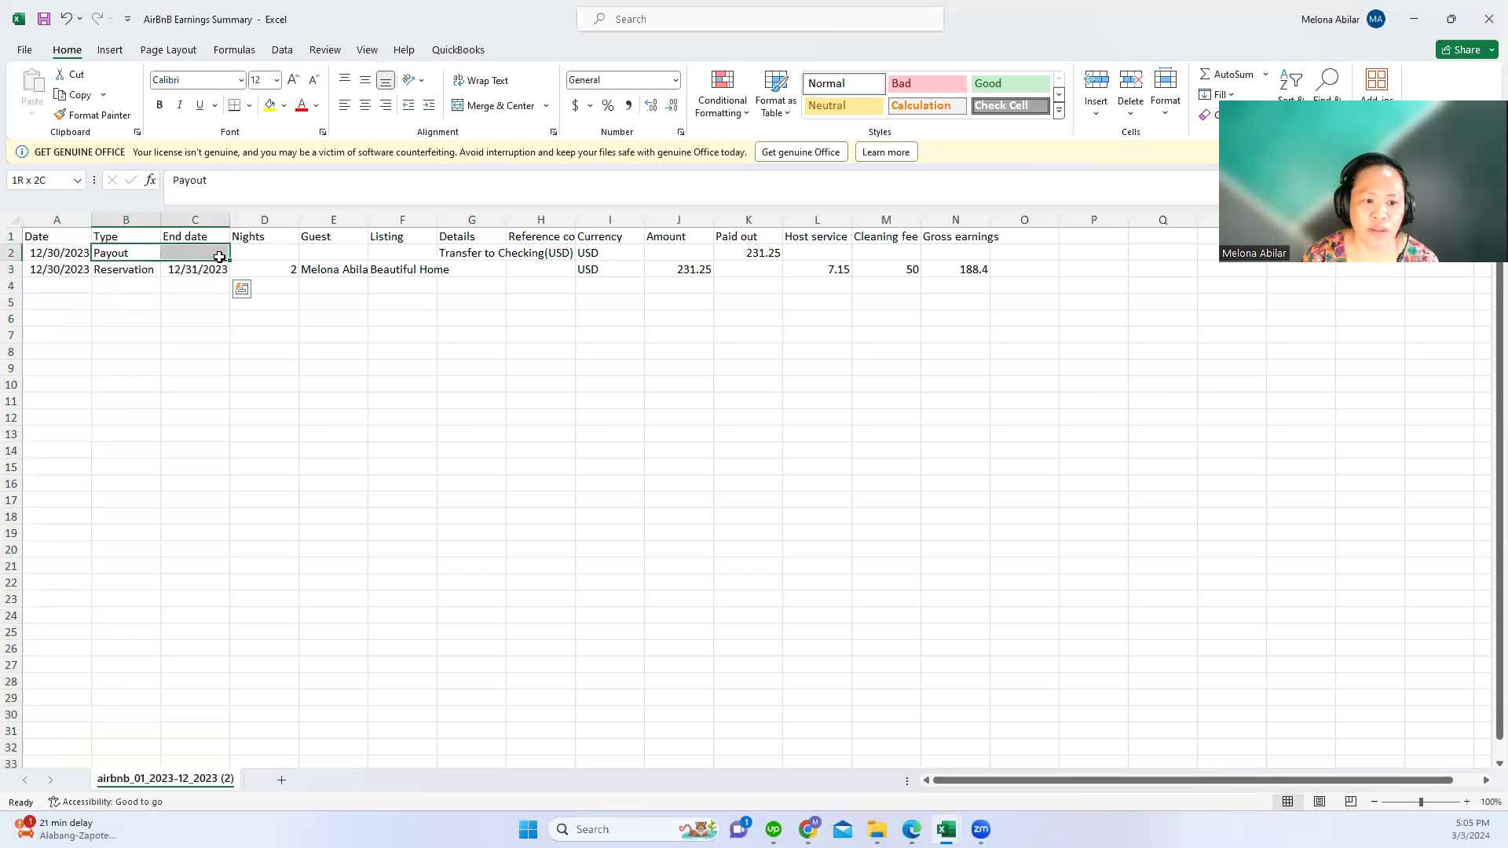
pyautogui.click(342, 221)
pyautogui.click(481, 221)
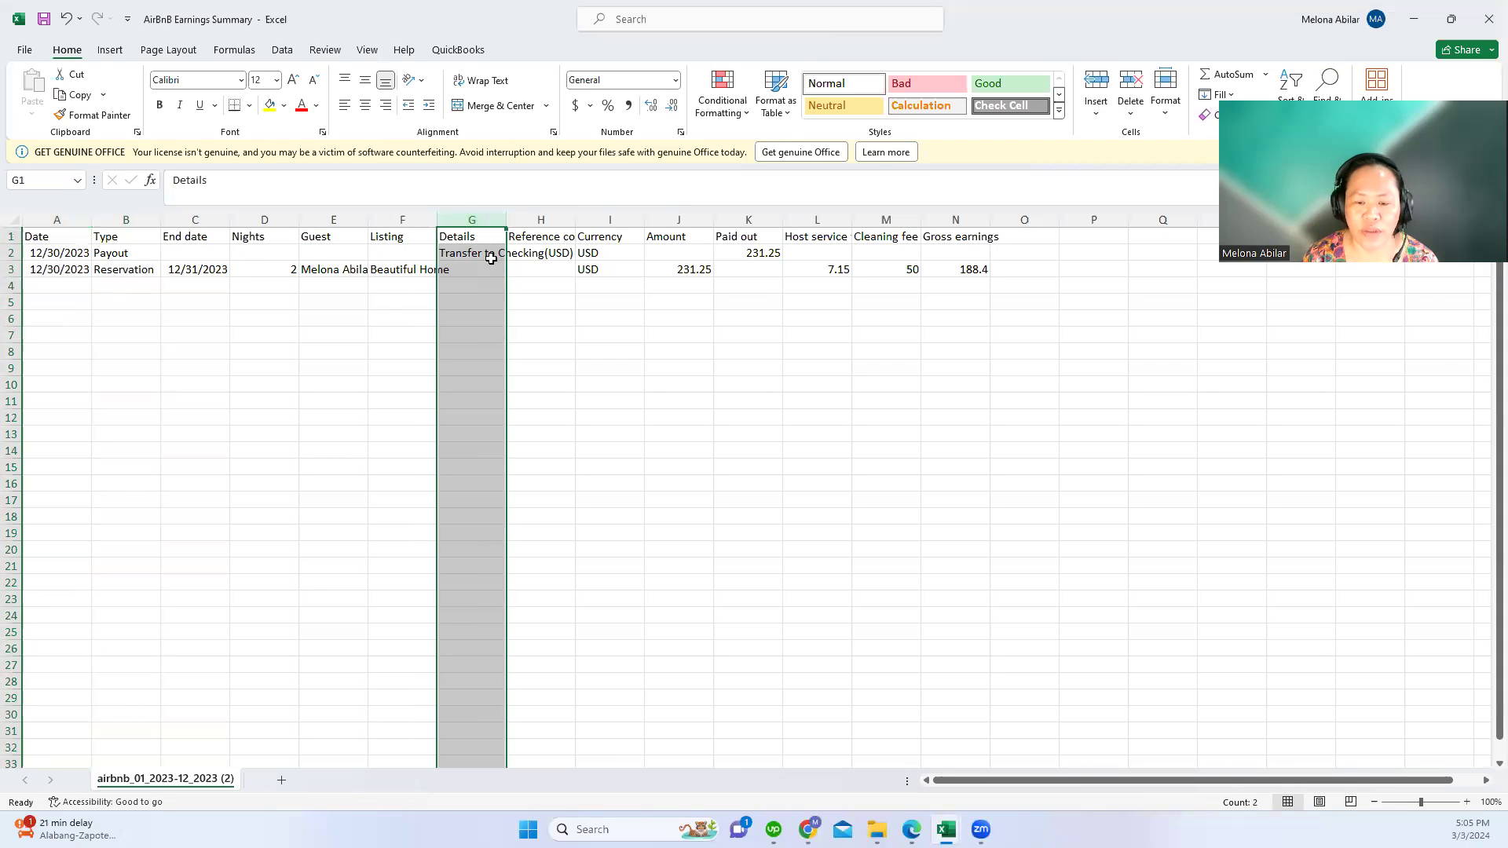
pyautogui.click(612, 235)
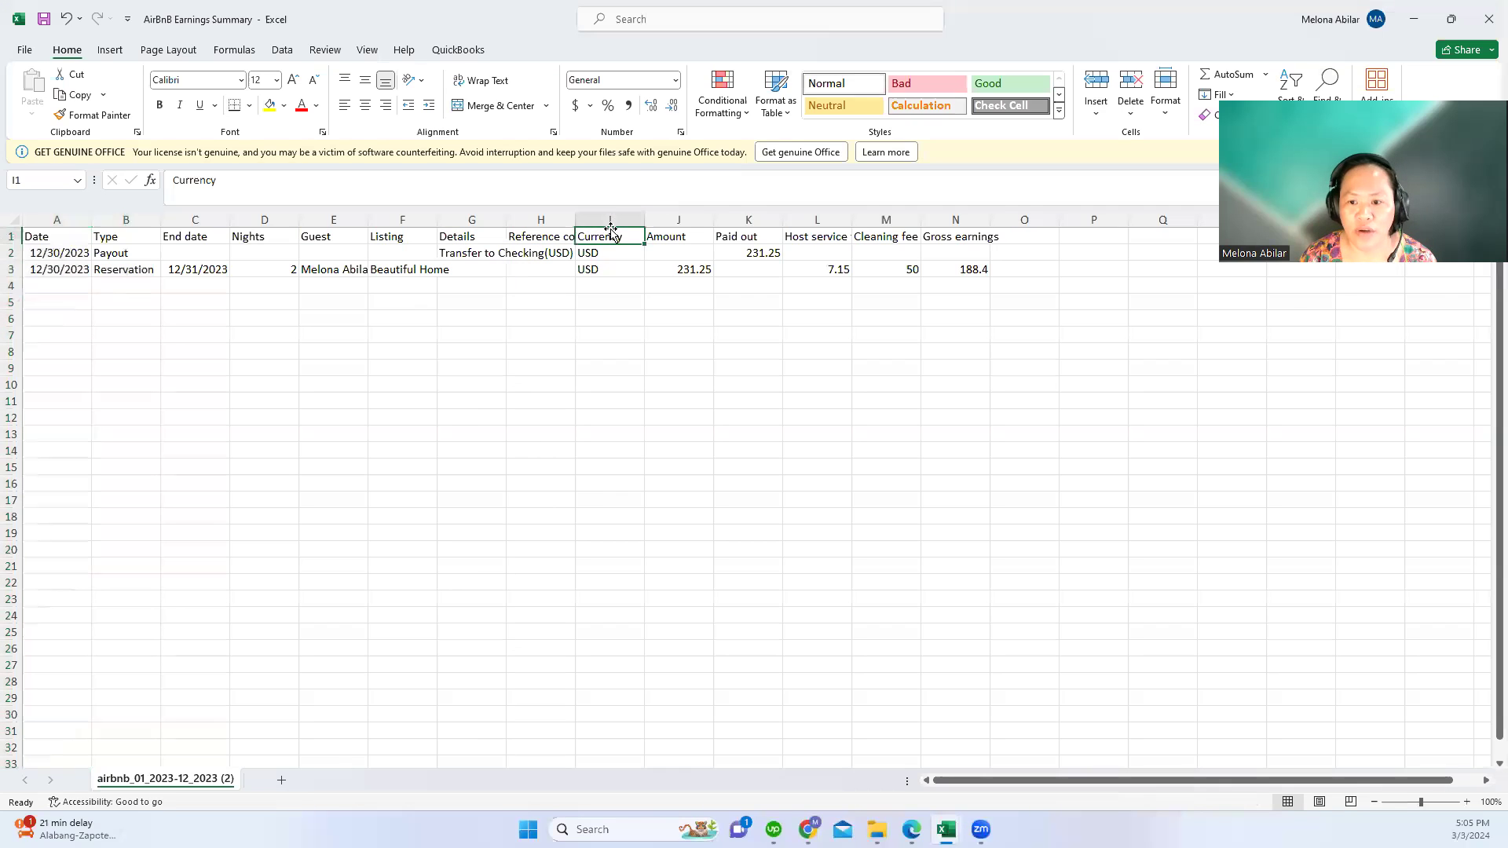
pyautogui.click(673, 229)
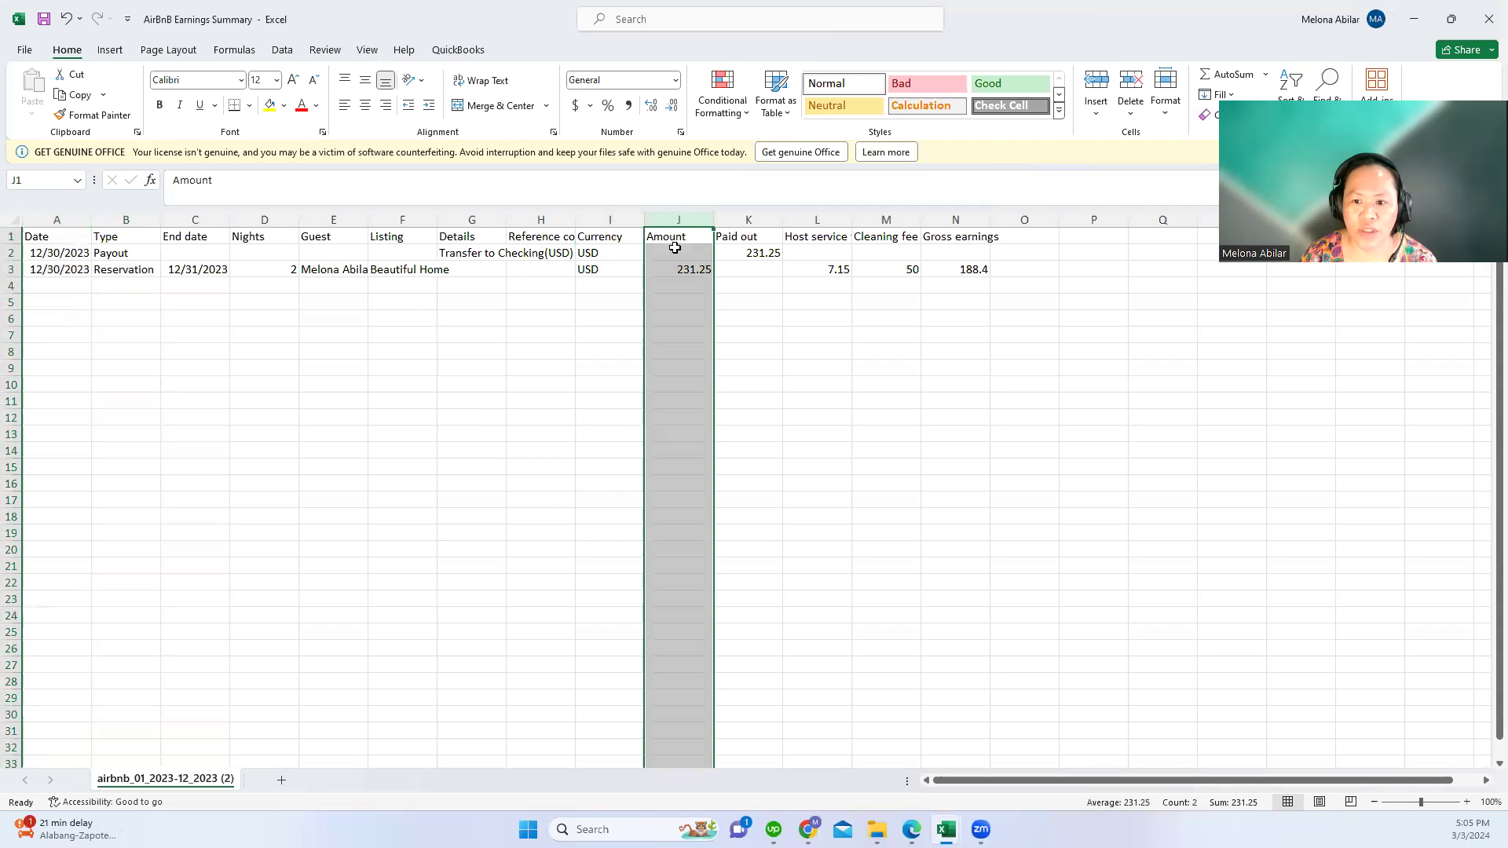
pyautogui.click(743, 252)
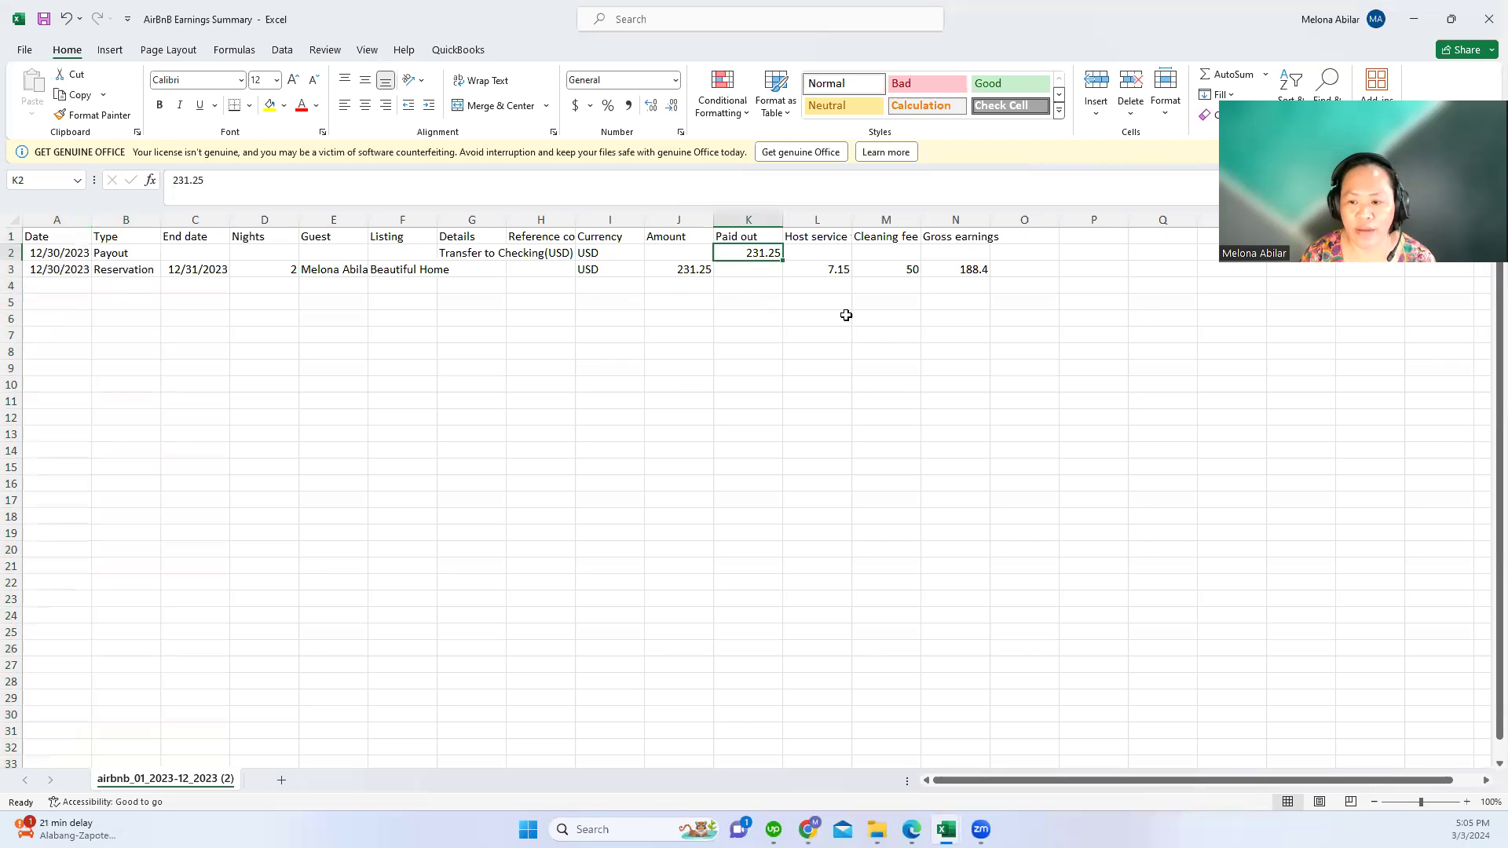
pyautogui.click(817, 220)
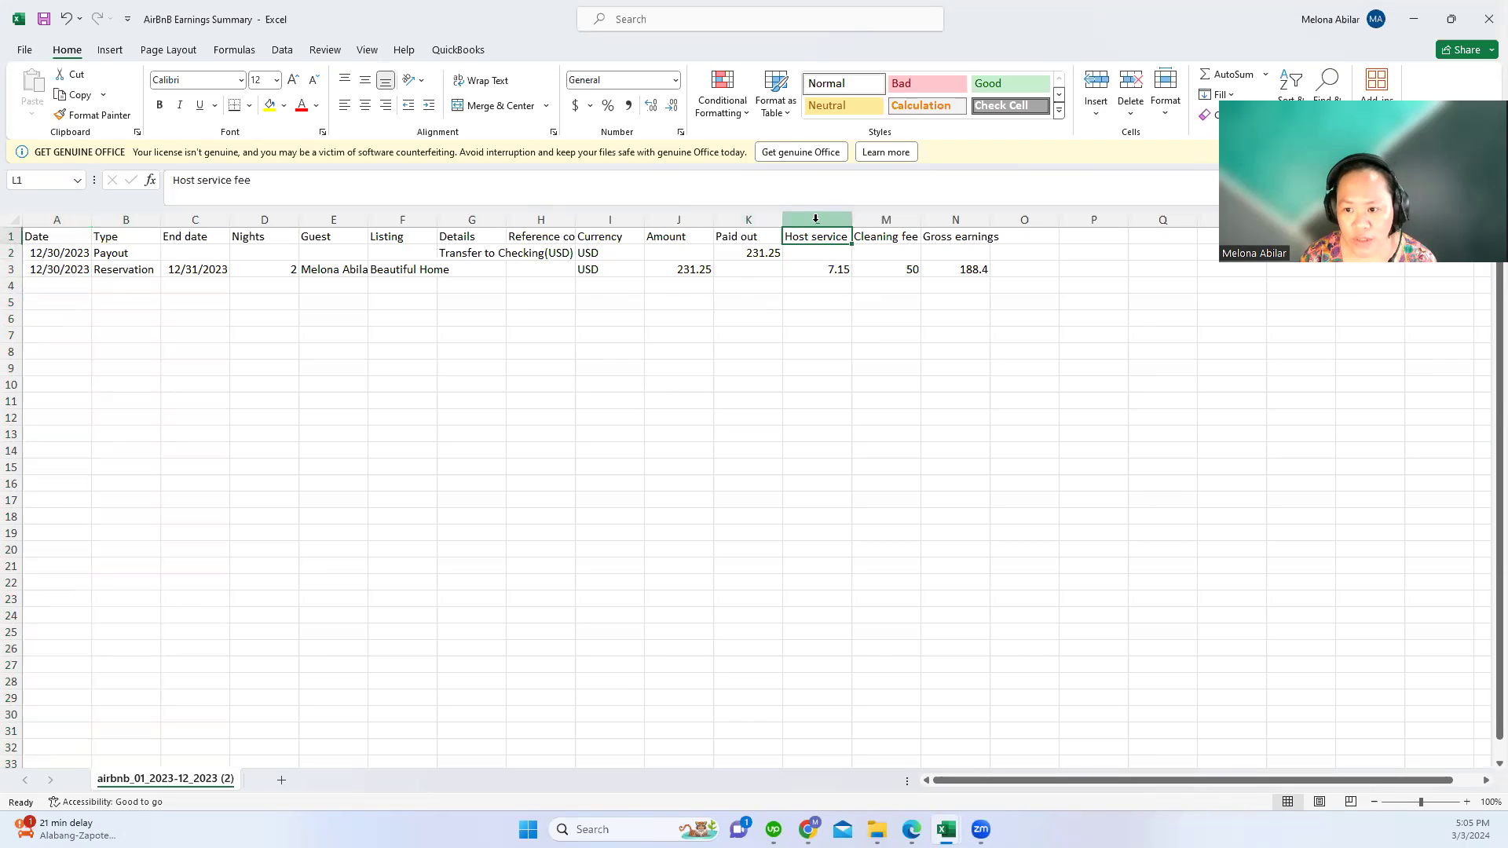
pyautogui.click(816, 270)
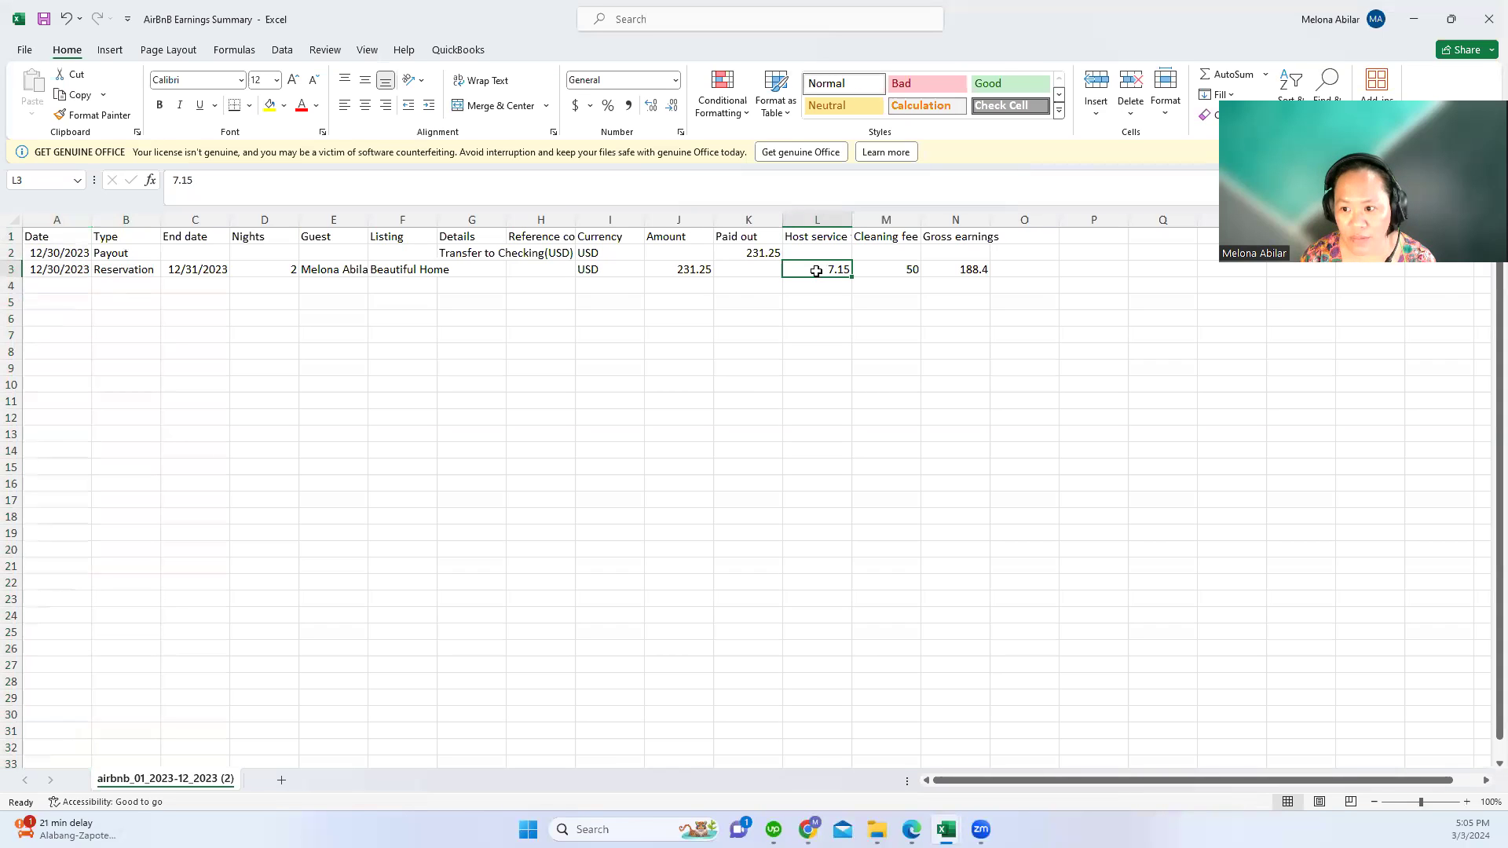
pyautogui.click(900, 220)
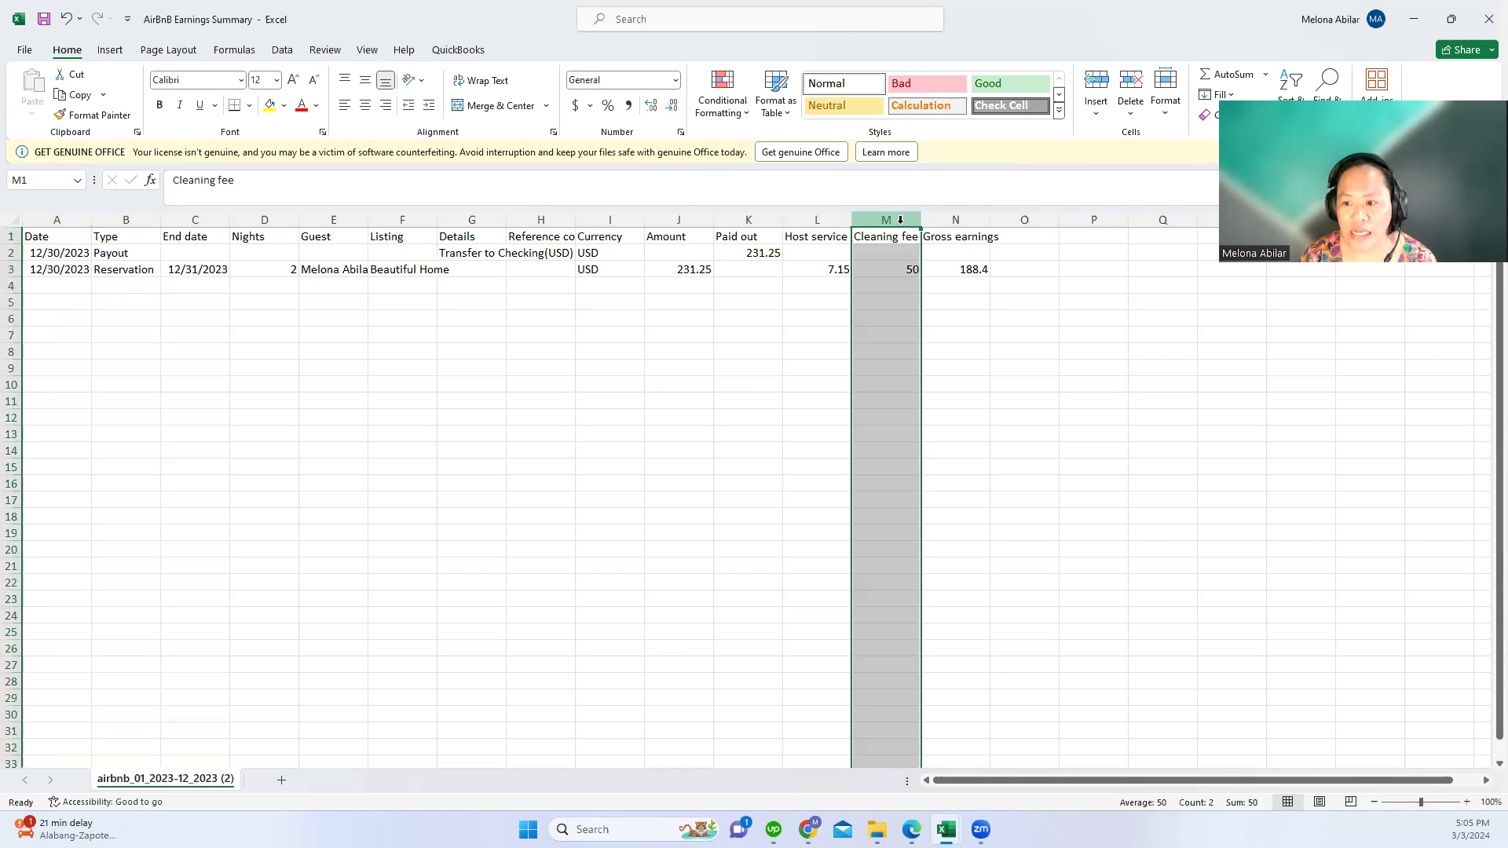
pyautogui.click(957, 271)
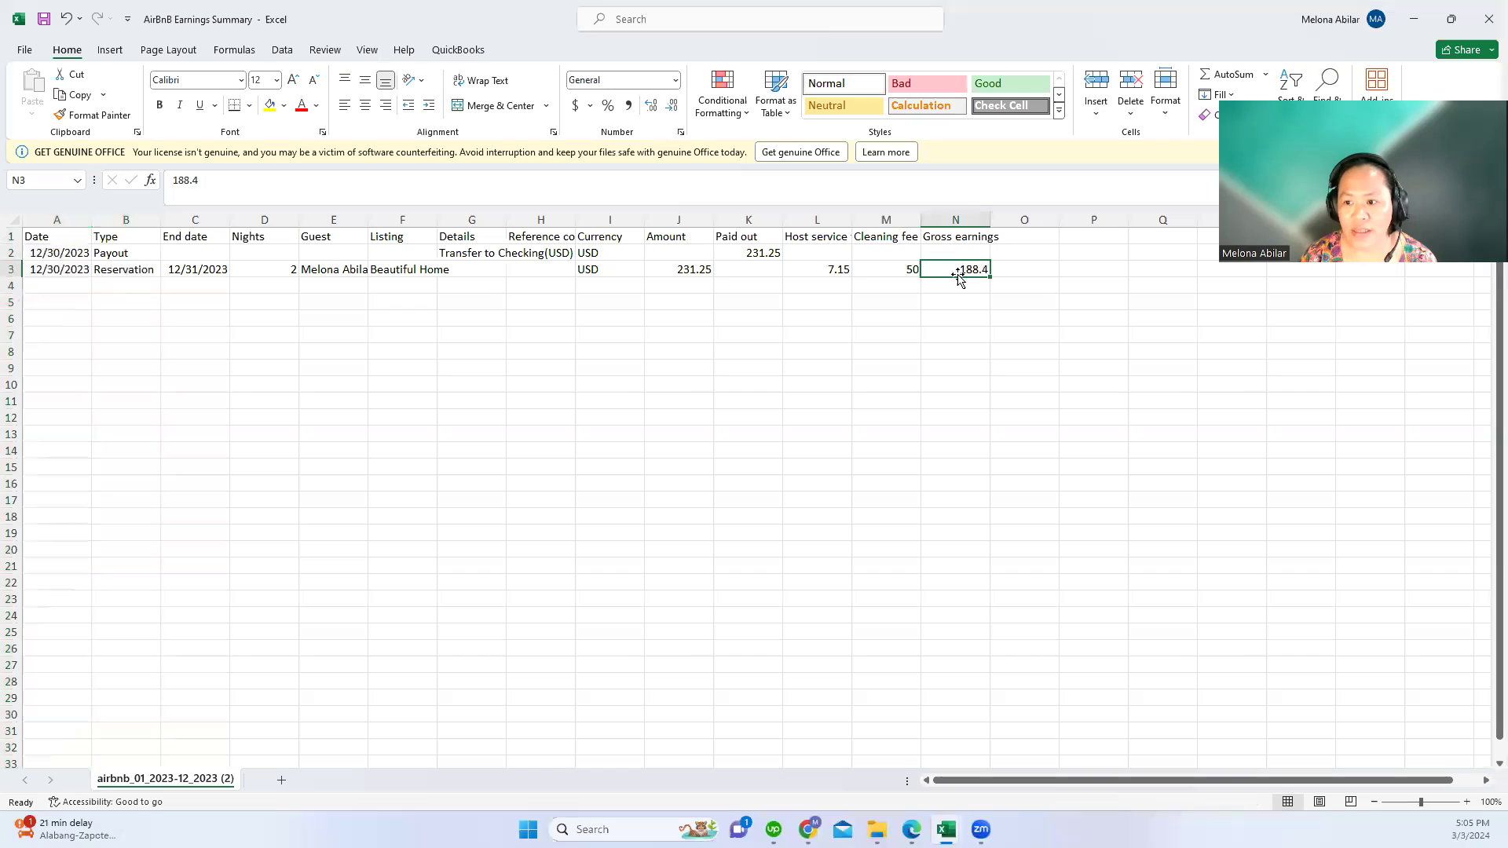
# Rename the N1 heading from Gross earnings to Airbnb Accommodation Fare
pyautogui.click(947, 235)
pyautogui.write('Airb')
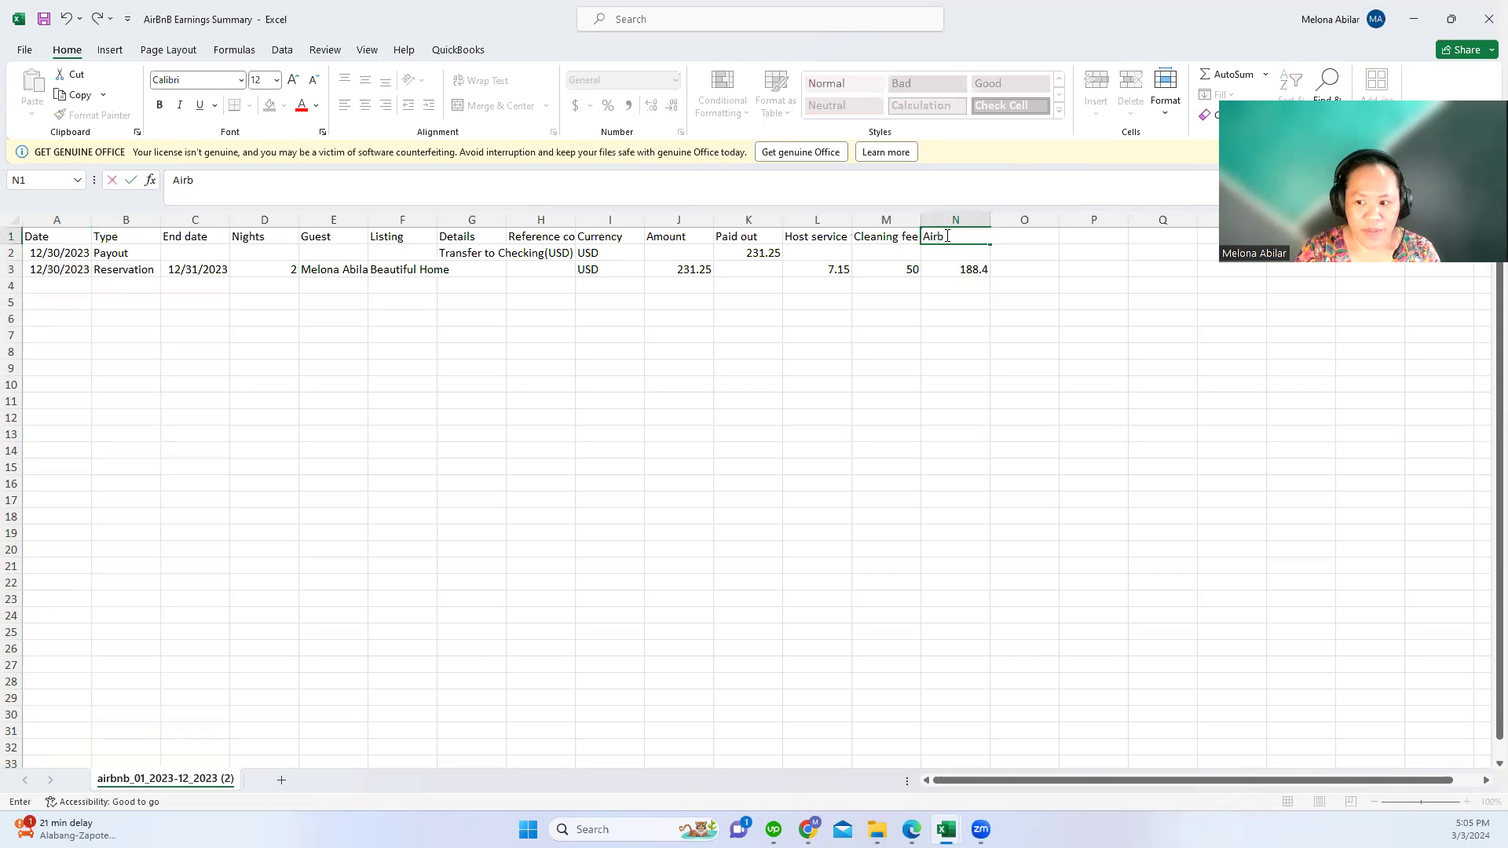
pyautogui.write('nb Accommodation Fare')
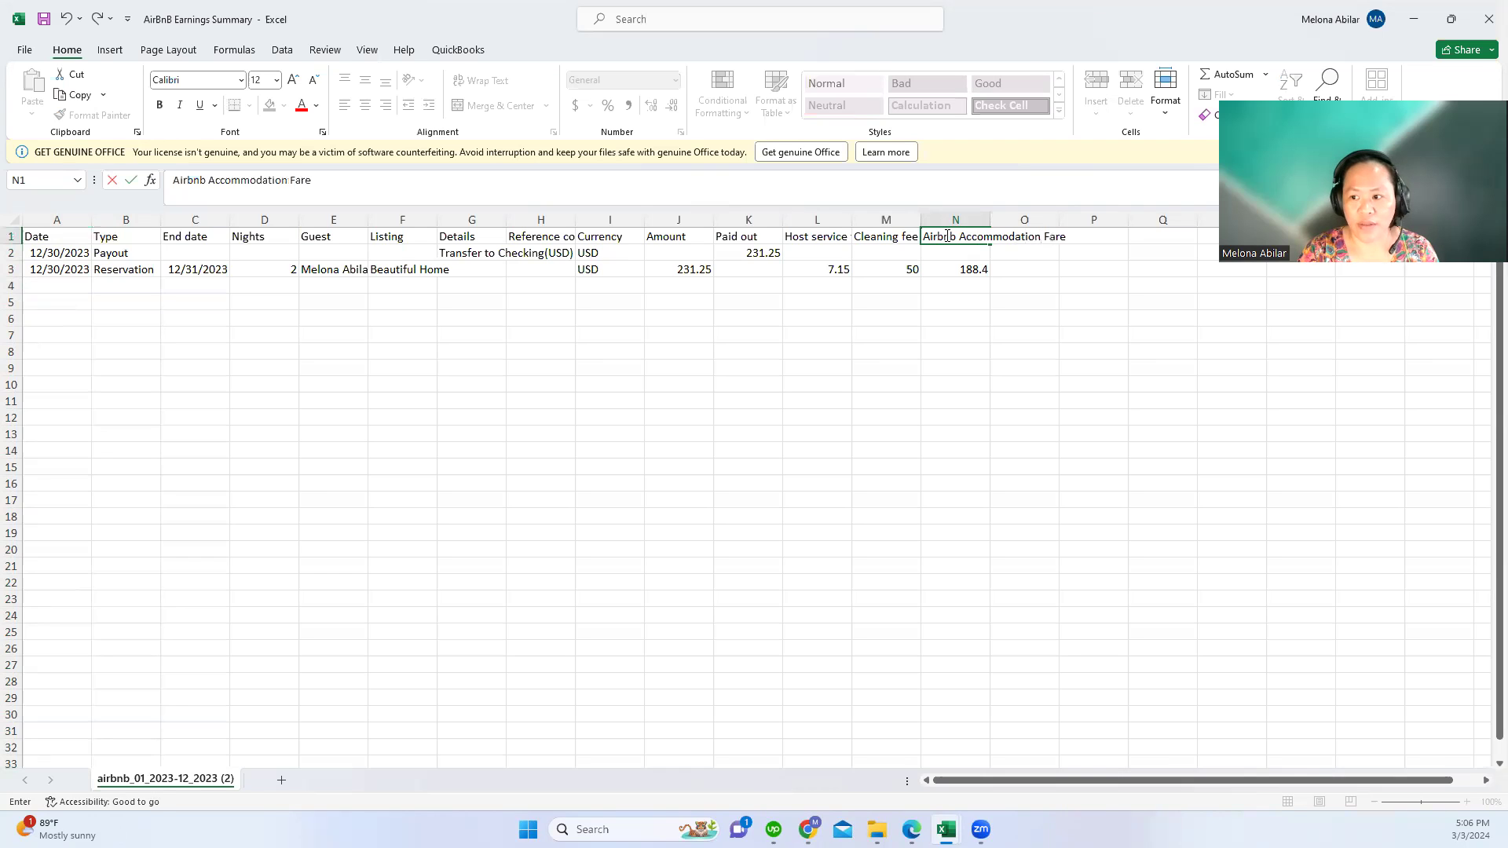
pyautogui.press('Return')
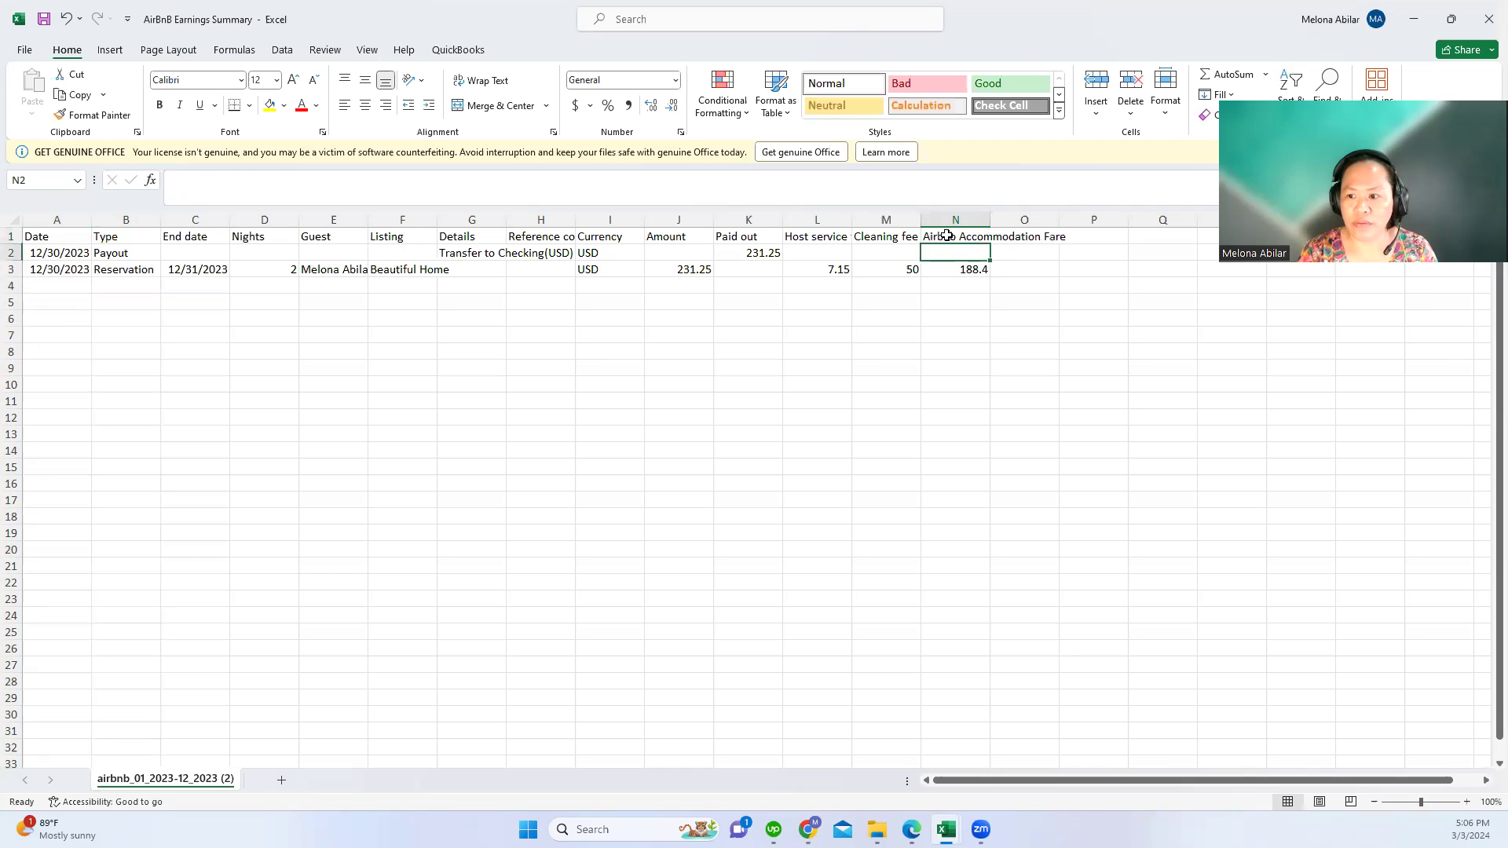
# Replace the typed 188.4 in N3 with the formula =J3+L3-M3
pyautogui.click(971, 271)
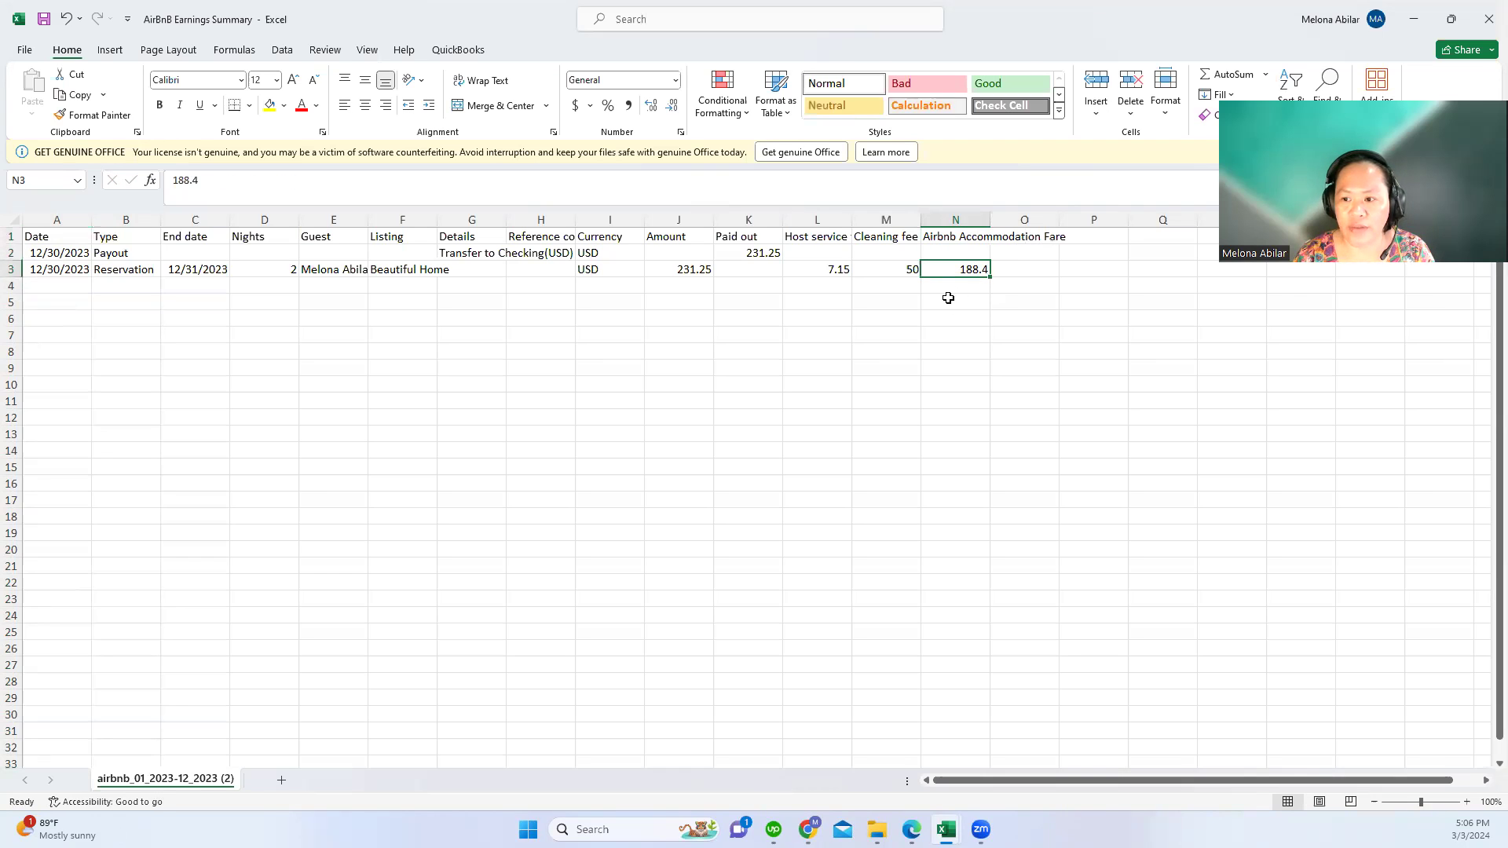
pyautogui.press('Delete')
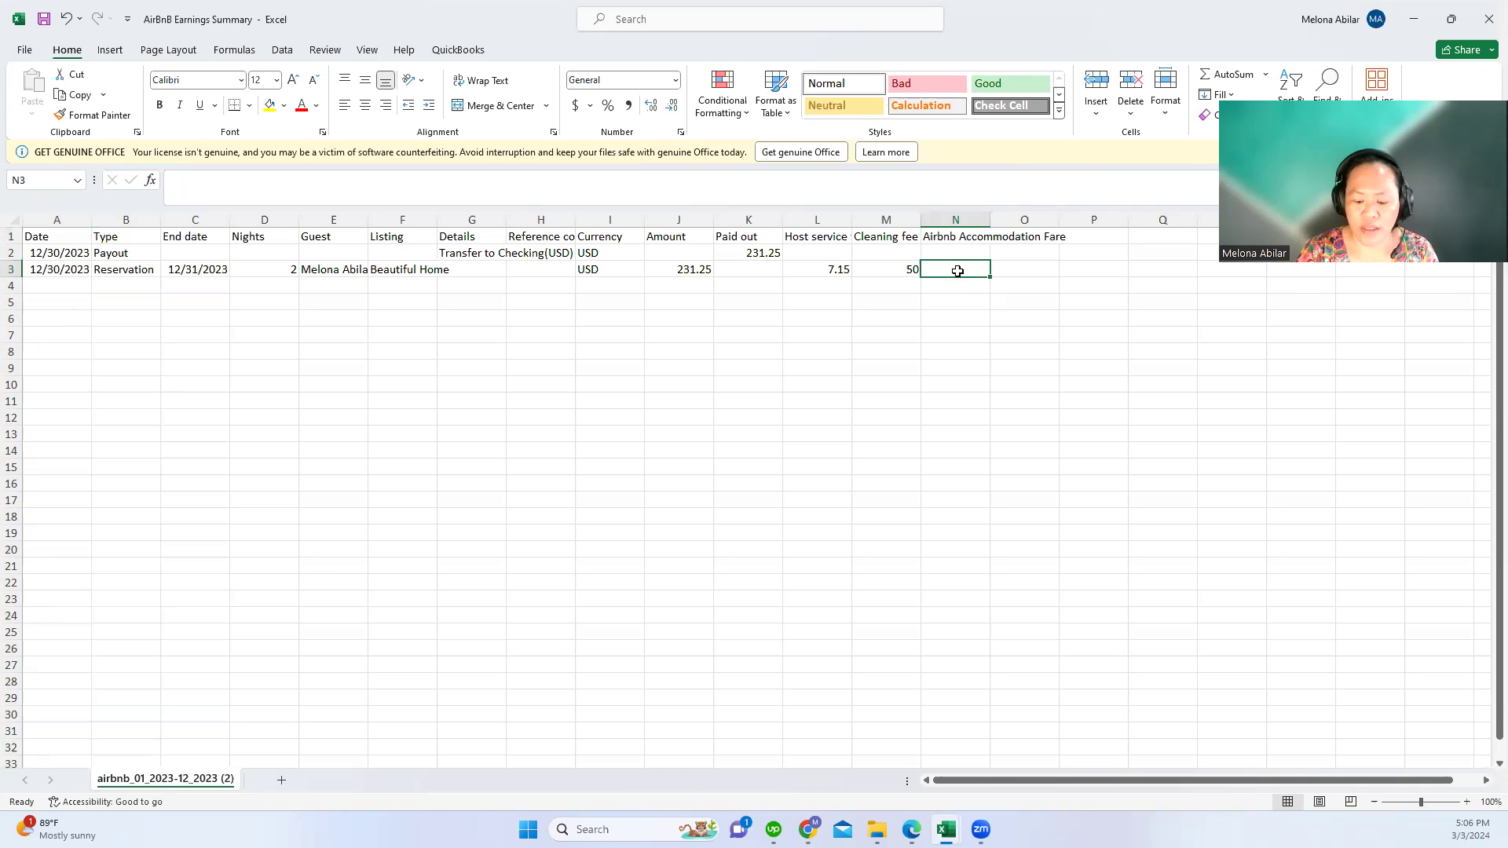
pyautogui.write('=')
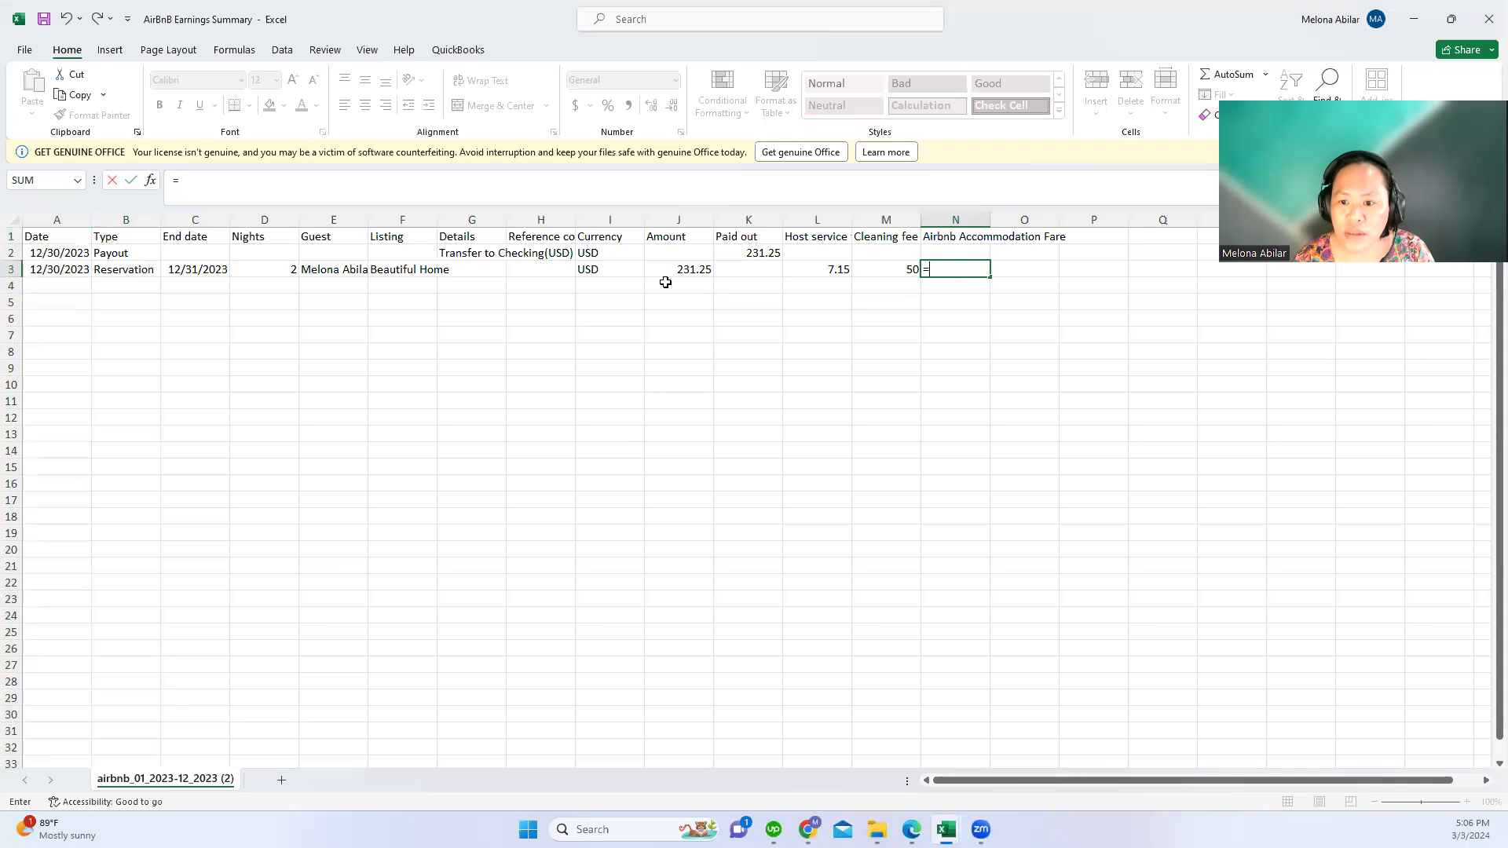
pyautogui.click(695, 270)
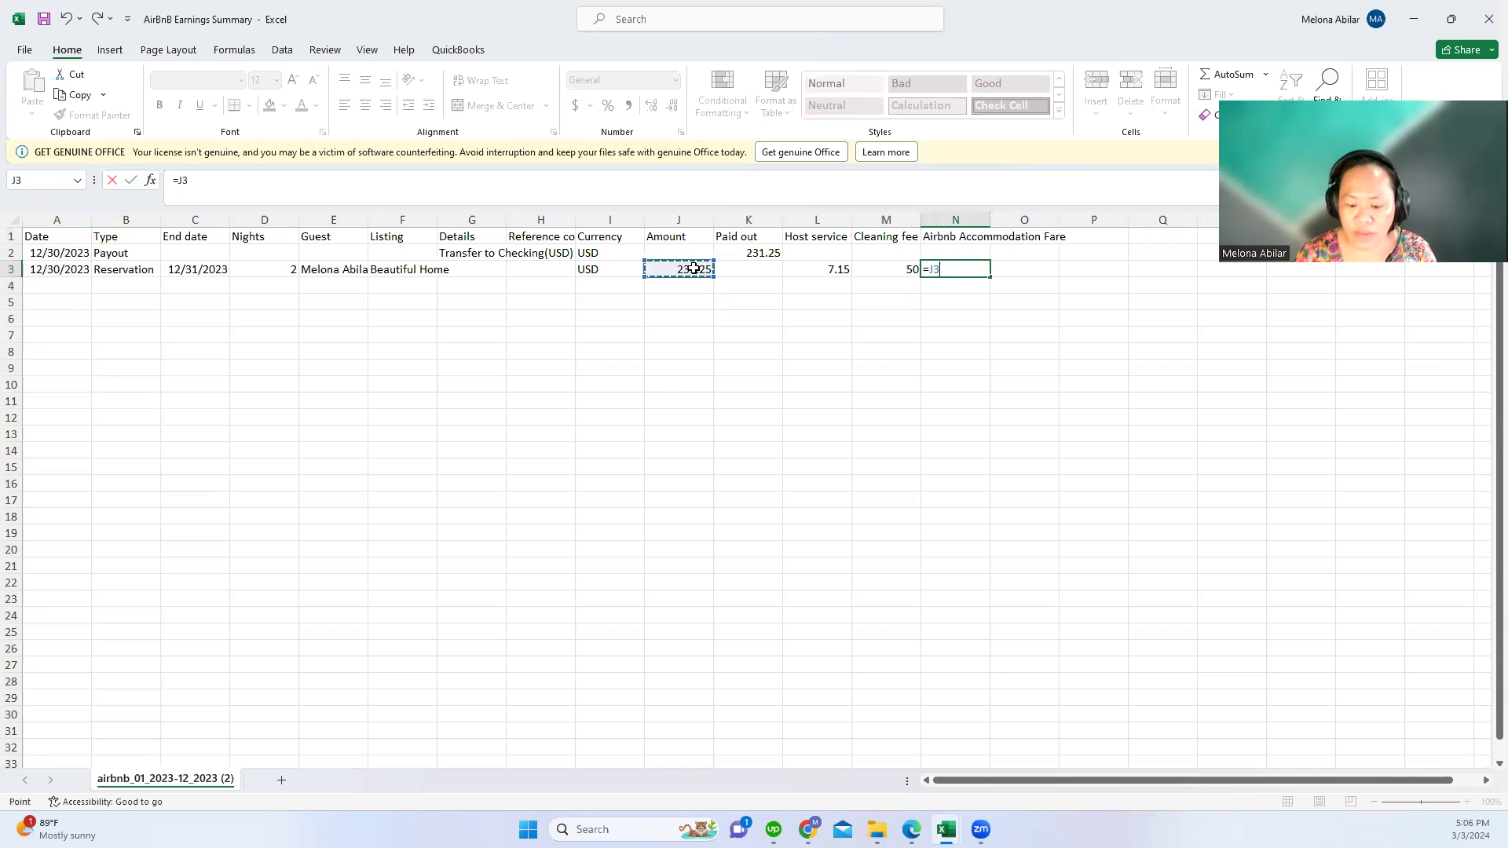
pyautogui.write('+')
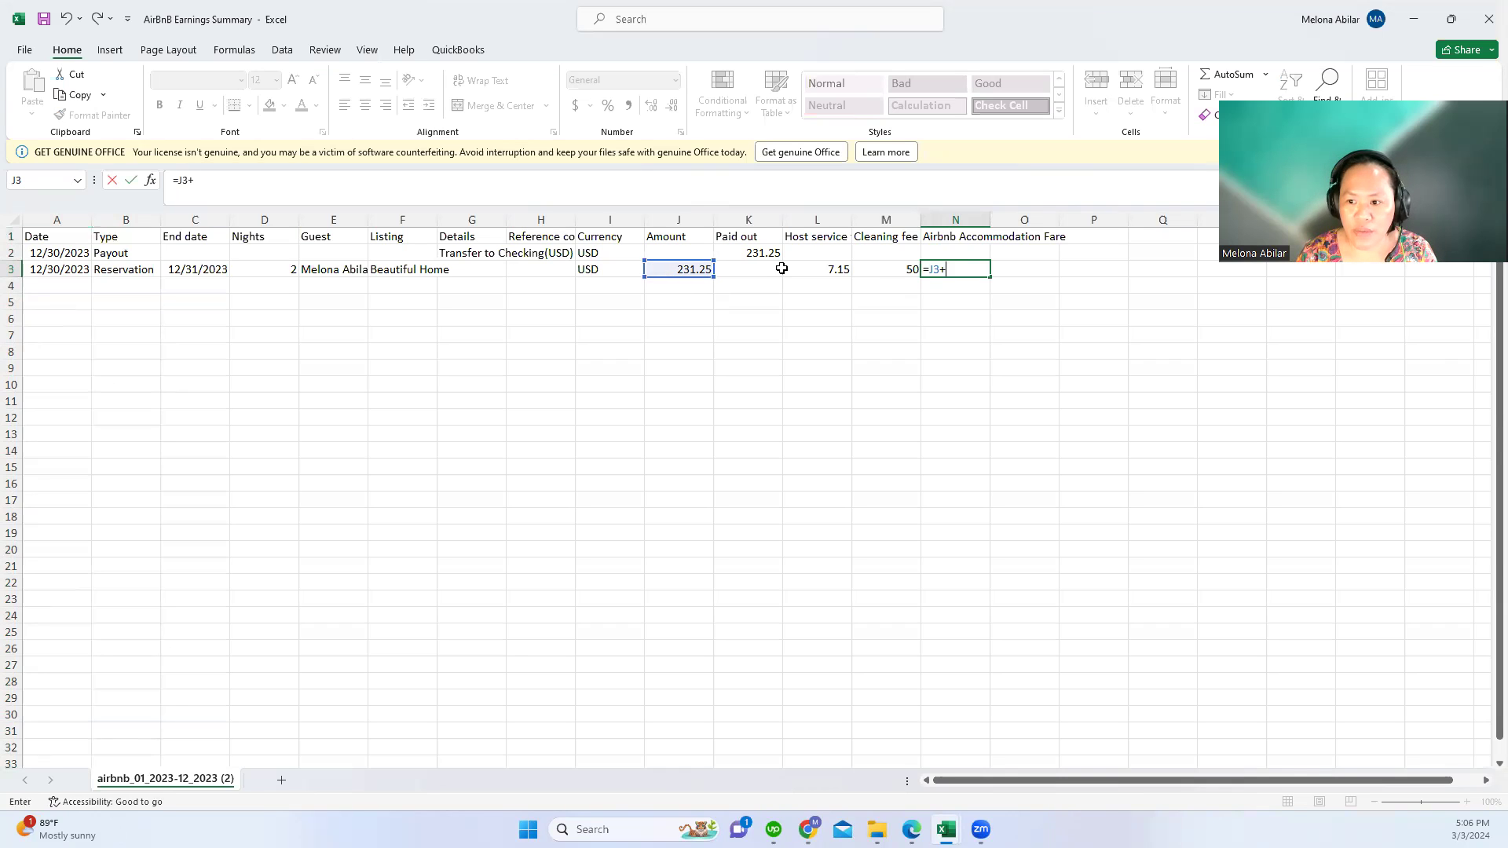
pyautogui.click(818, 268)
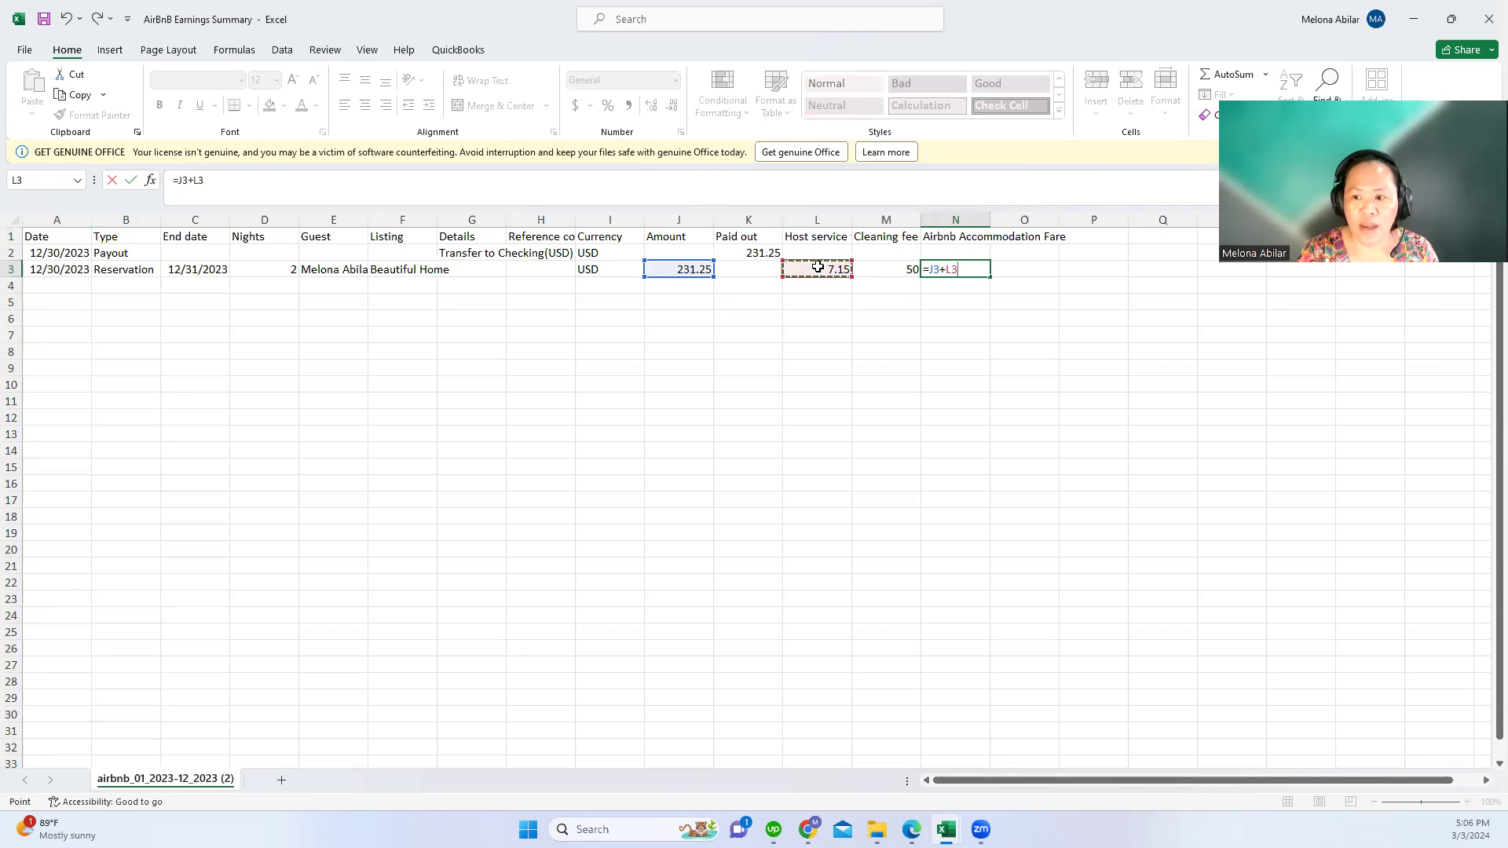
pyautogui.write('-')
pyautogui.click(878, 273)
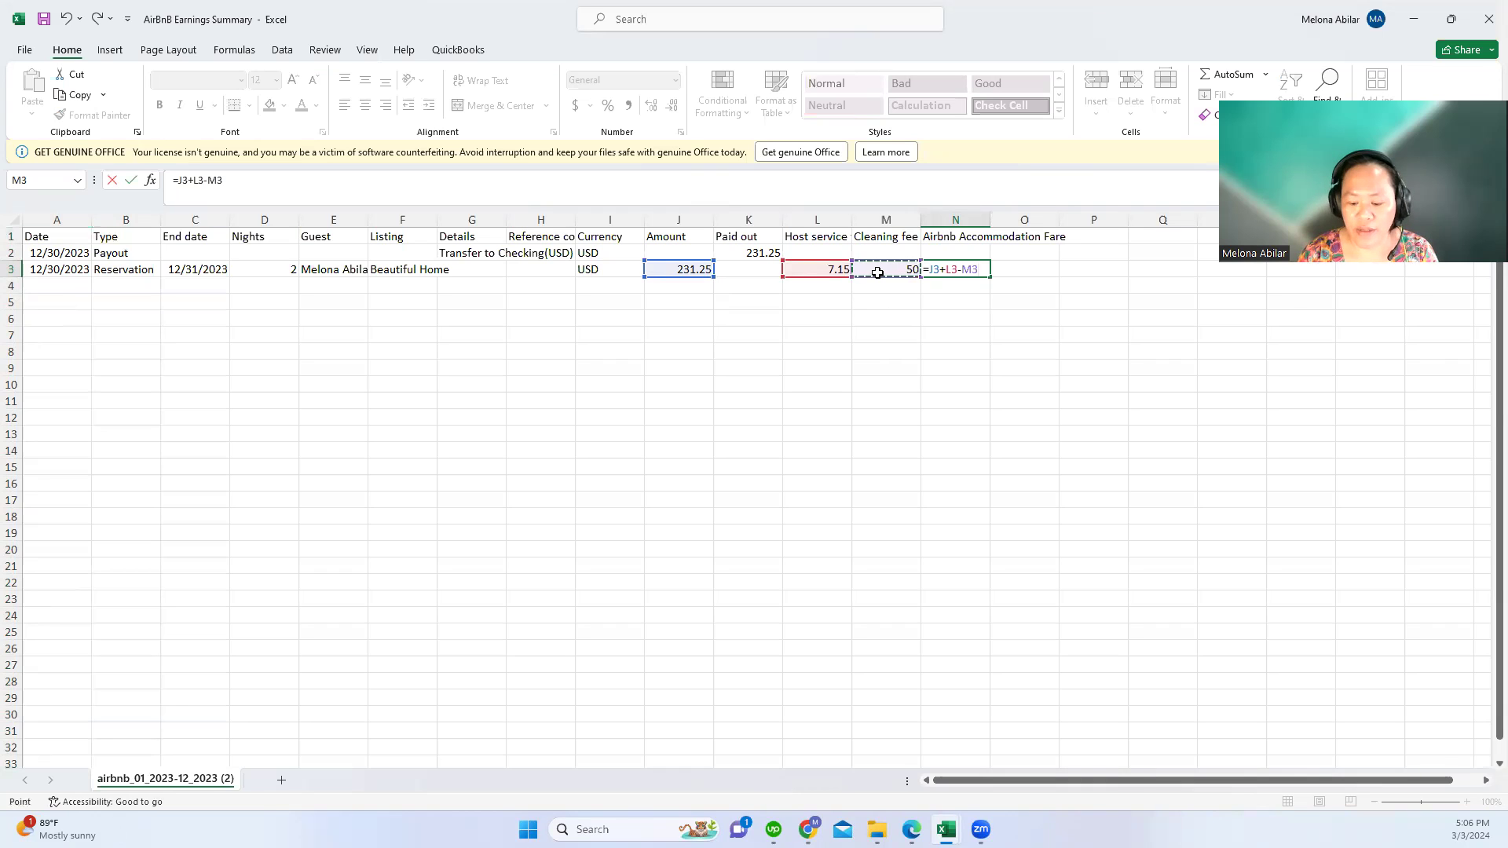
pyautogui.press('Return')
# Widen column N to fit the Airbnb Accommodation Fare header
pyautogui.click(966, 269)
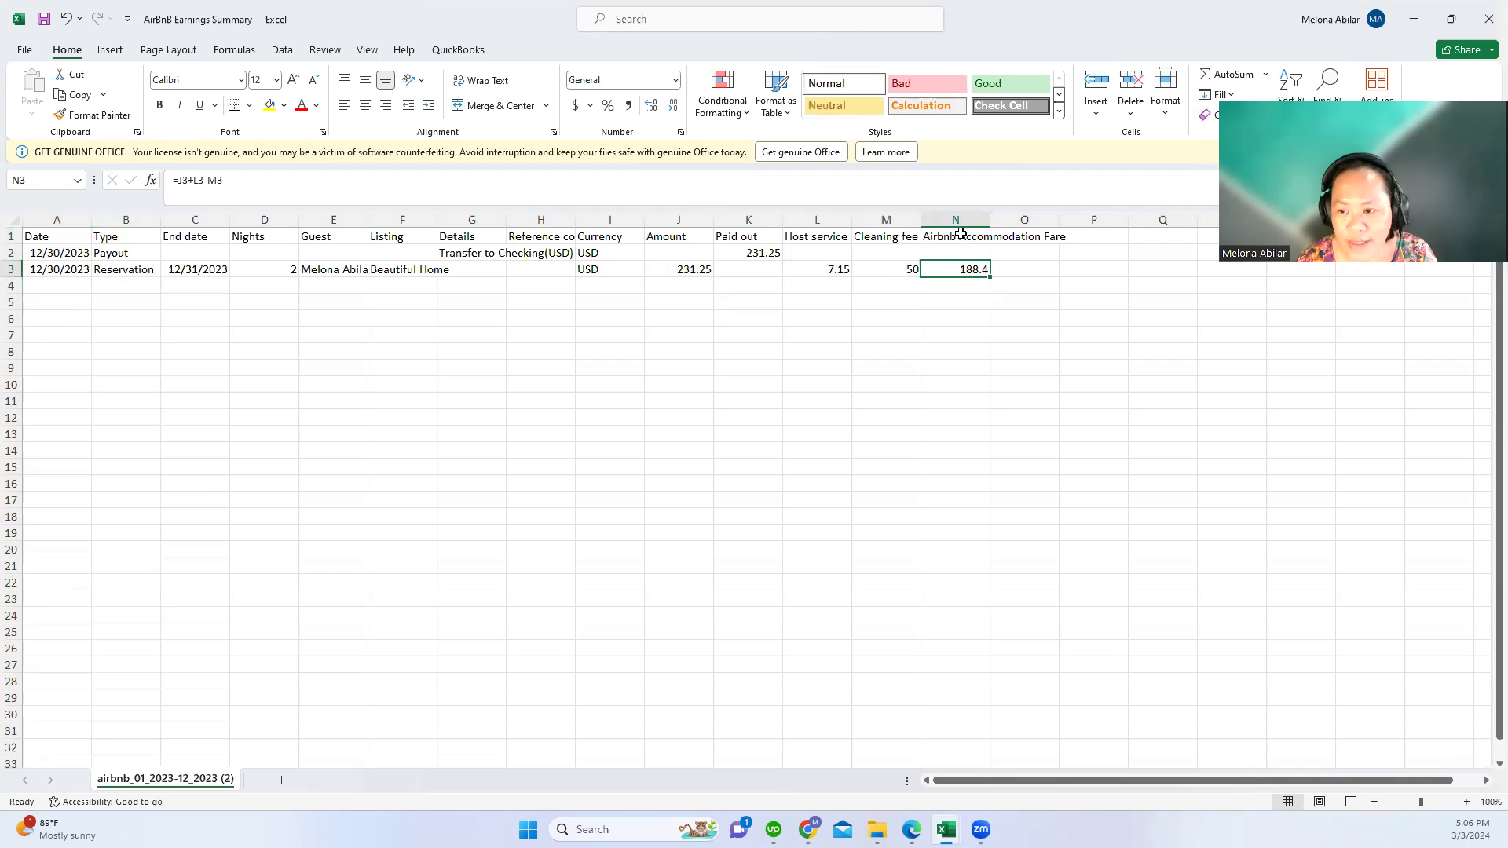
pyautogui.click(960, 234)
pyautogui.moveTo(991, 220); pyautogui.dragTo(1060, 233)
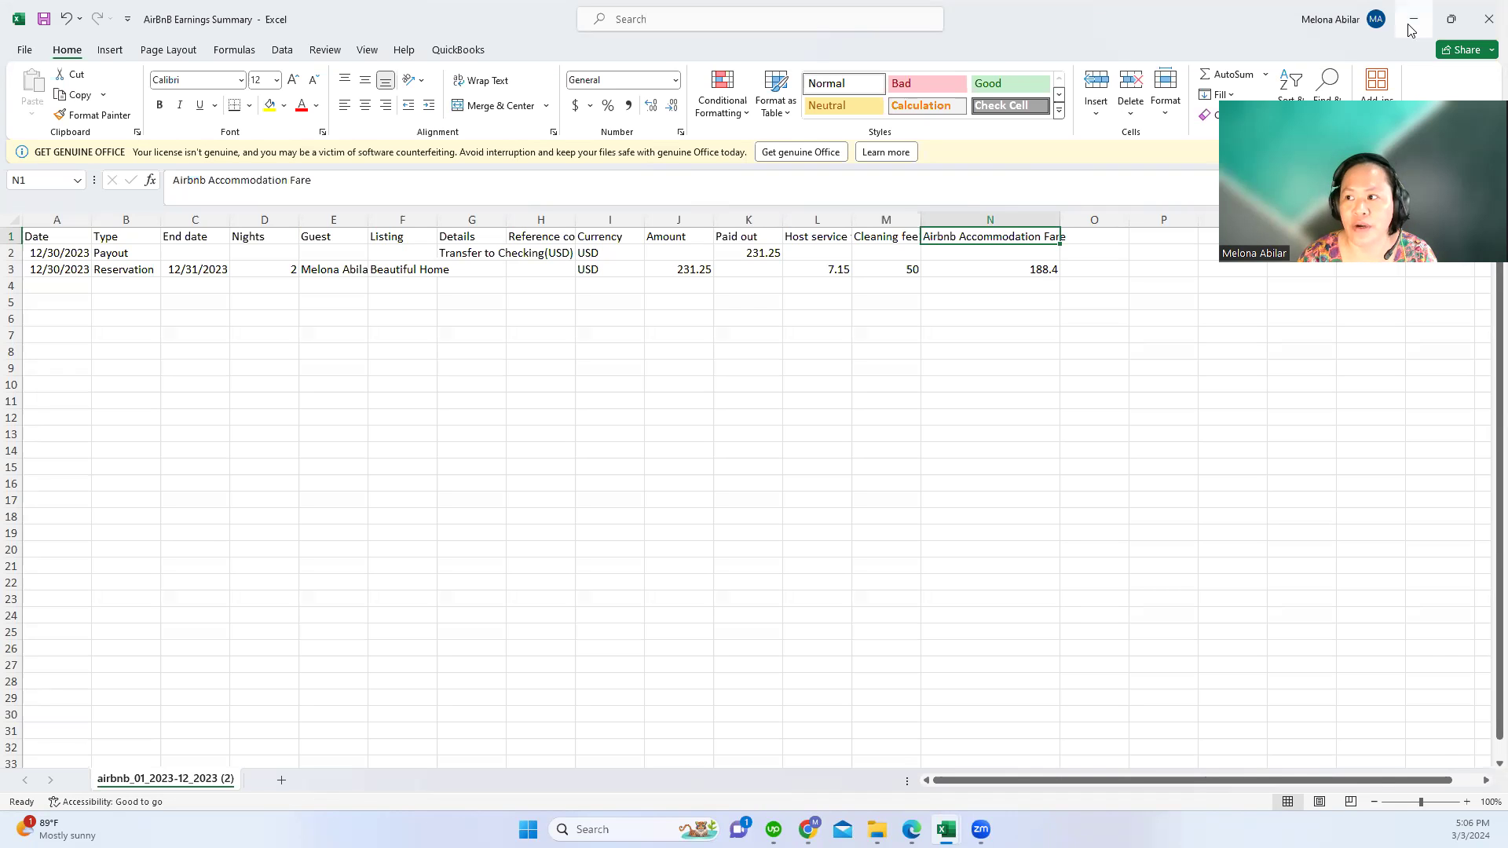
# Minimize Excel and scroll the QuickBooks Products & services list to the Airbnb items
pyautogui.click(1451, 19)
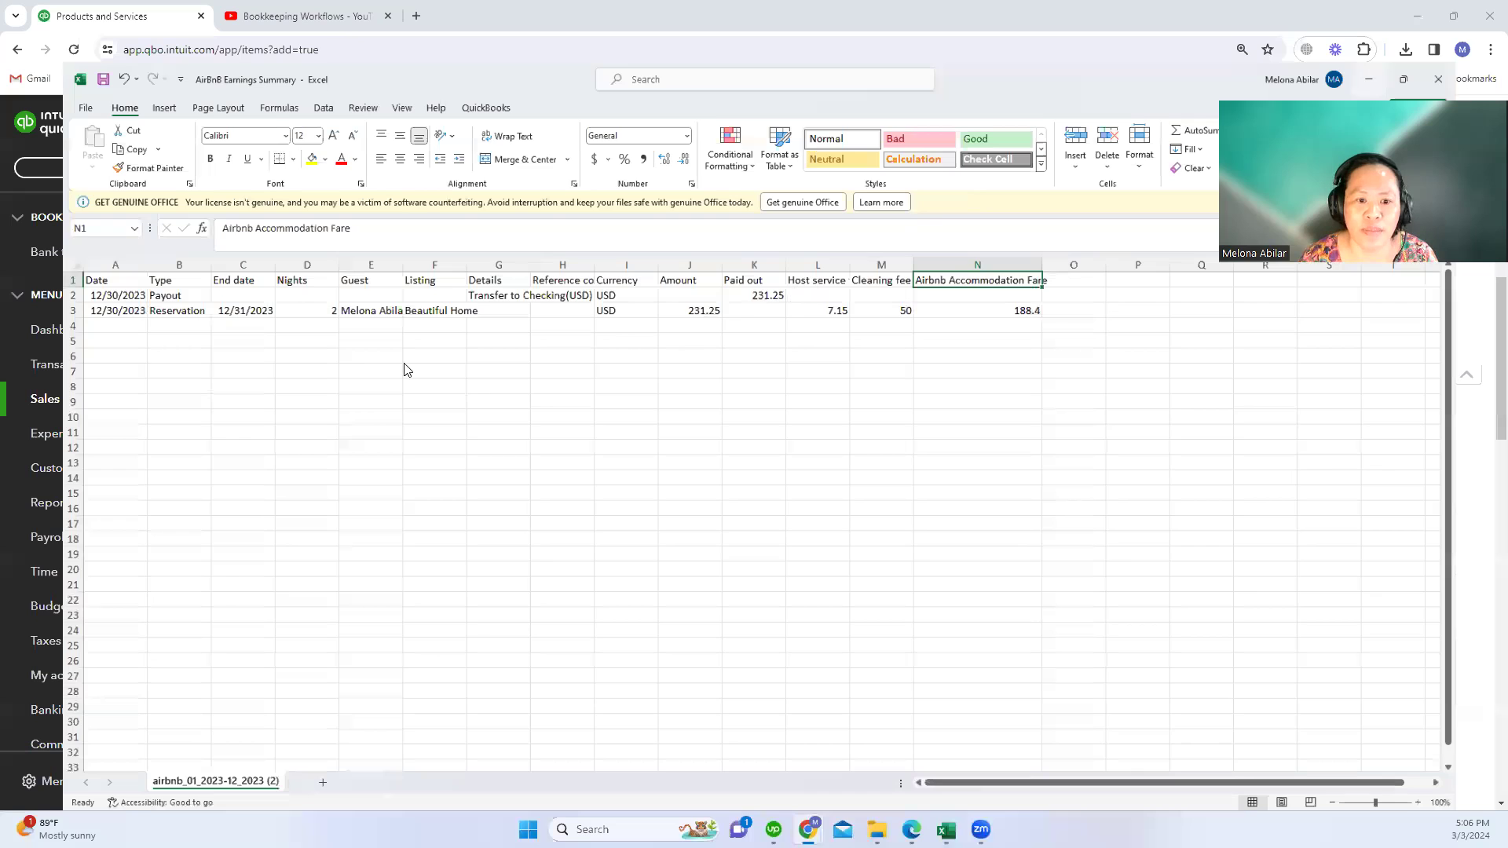
pyautogui.hotkey('alt', 'Tab')
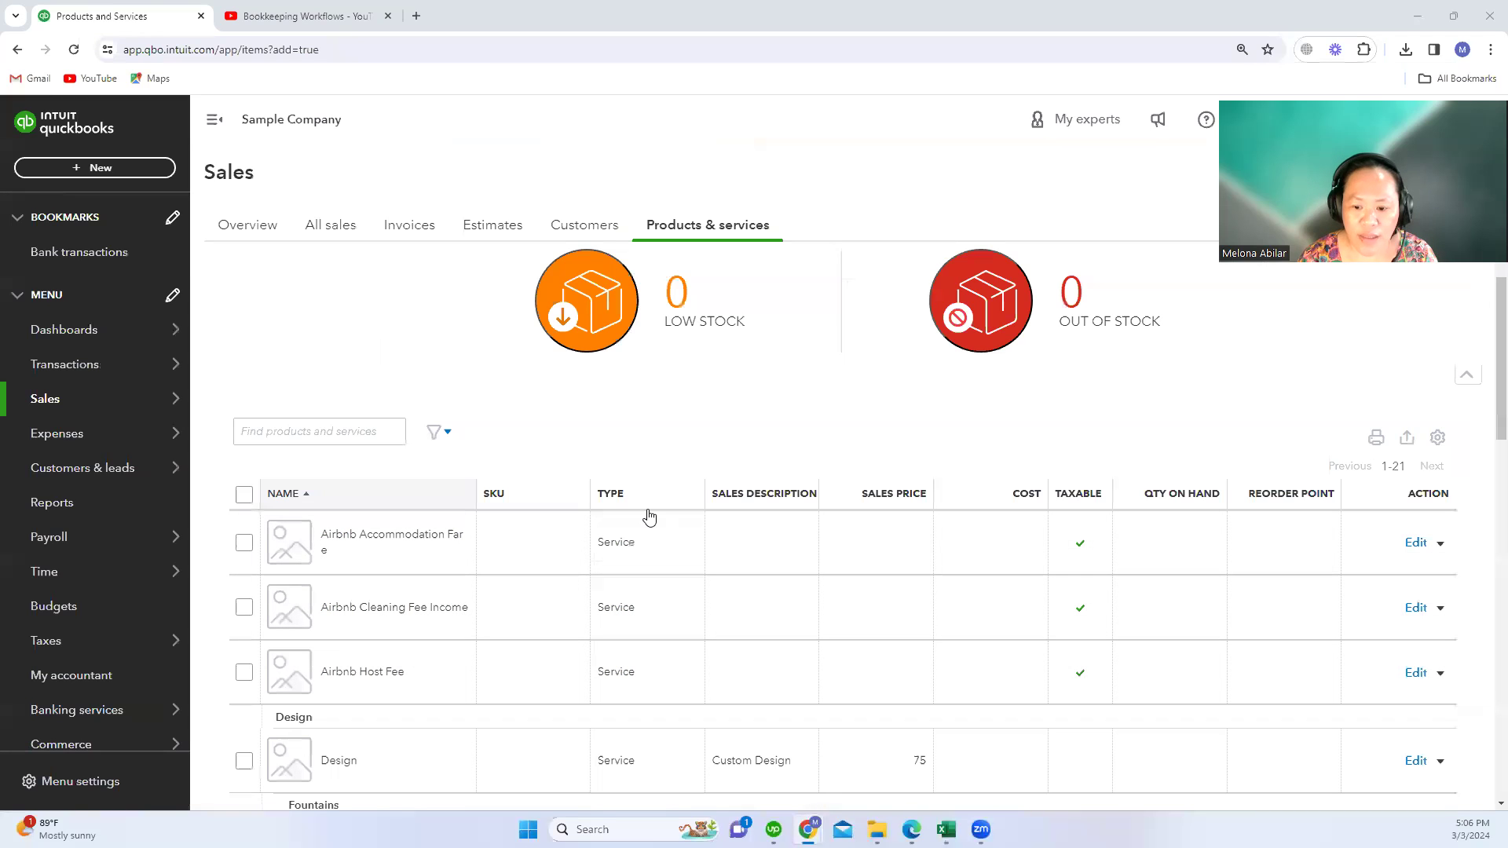
pyautogui.scroll(-1, 652, 523)
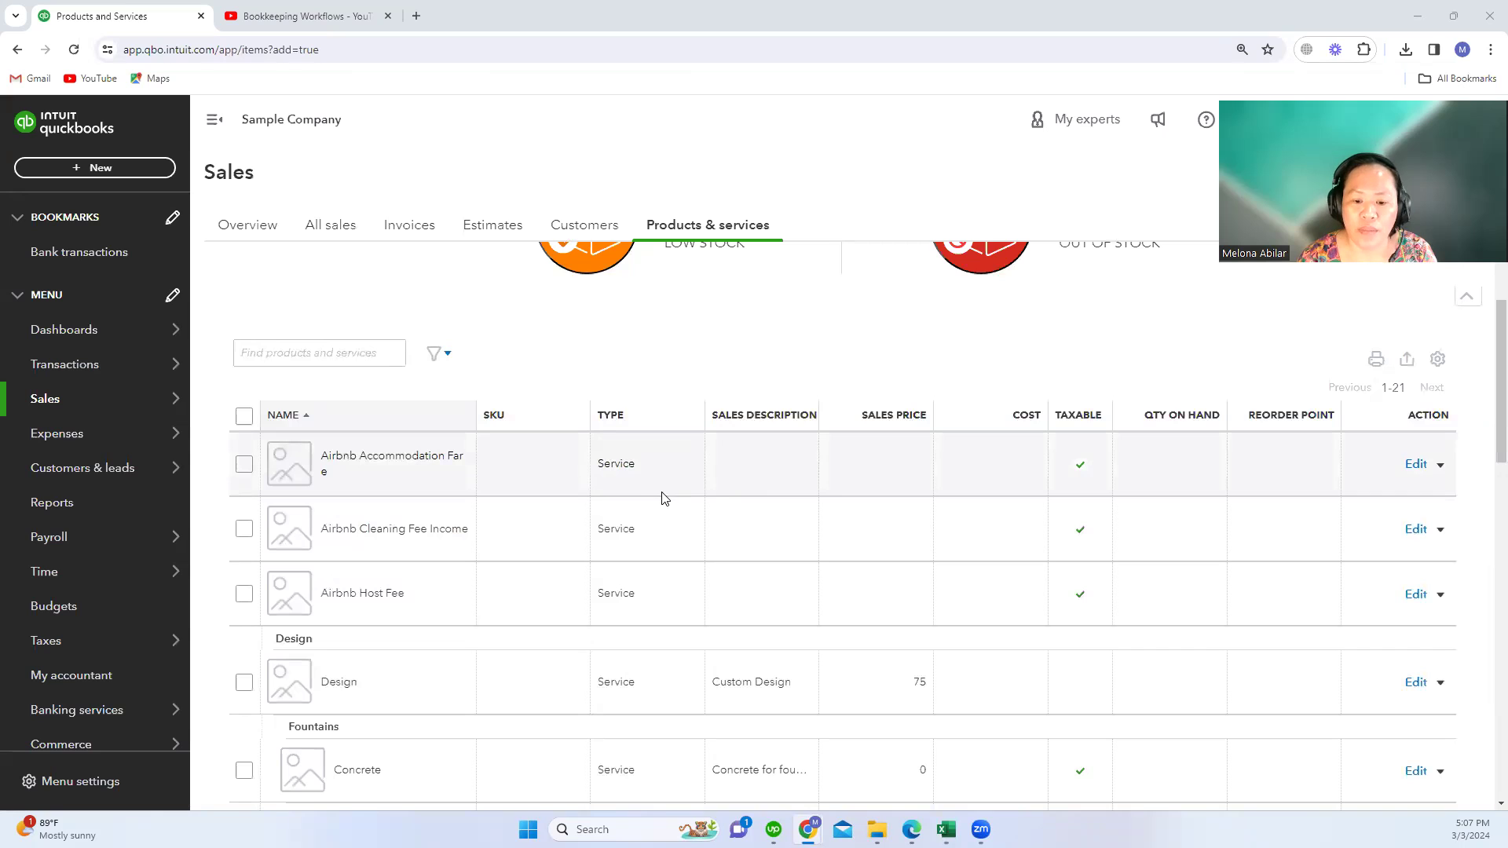
# Save the Airbnb Accommodation Fare service, keeping Airbnb Accommodation Fare as its income account
pyautogui.click(1416, 465)
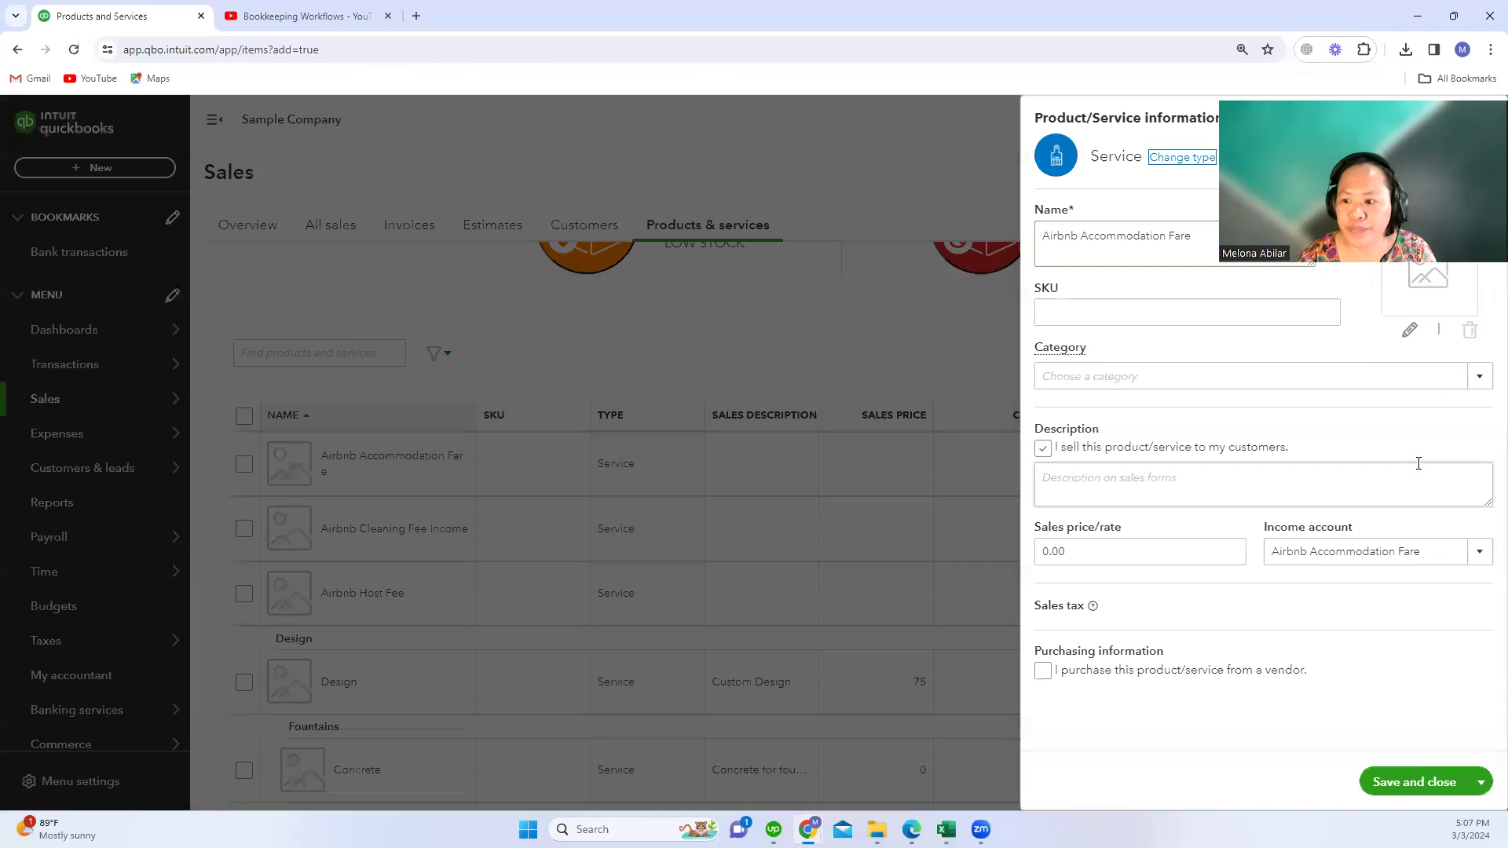
pyautogui.click(1480, 555)
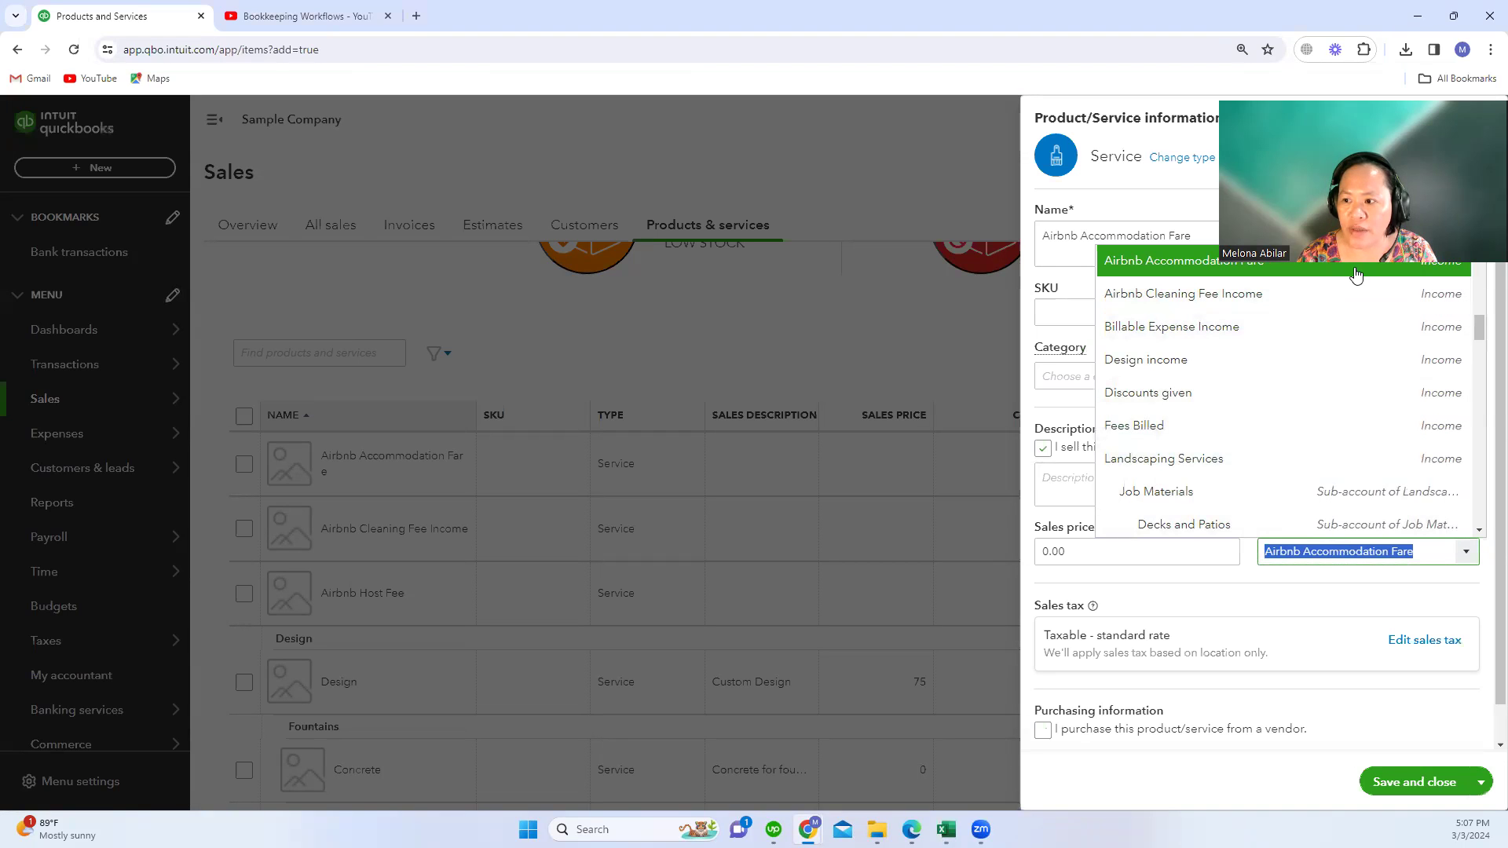
pyautogui.click(740, 350)
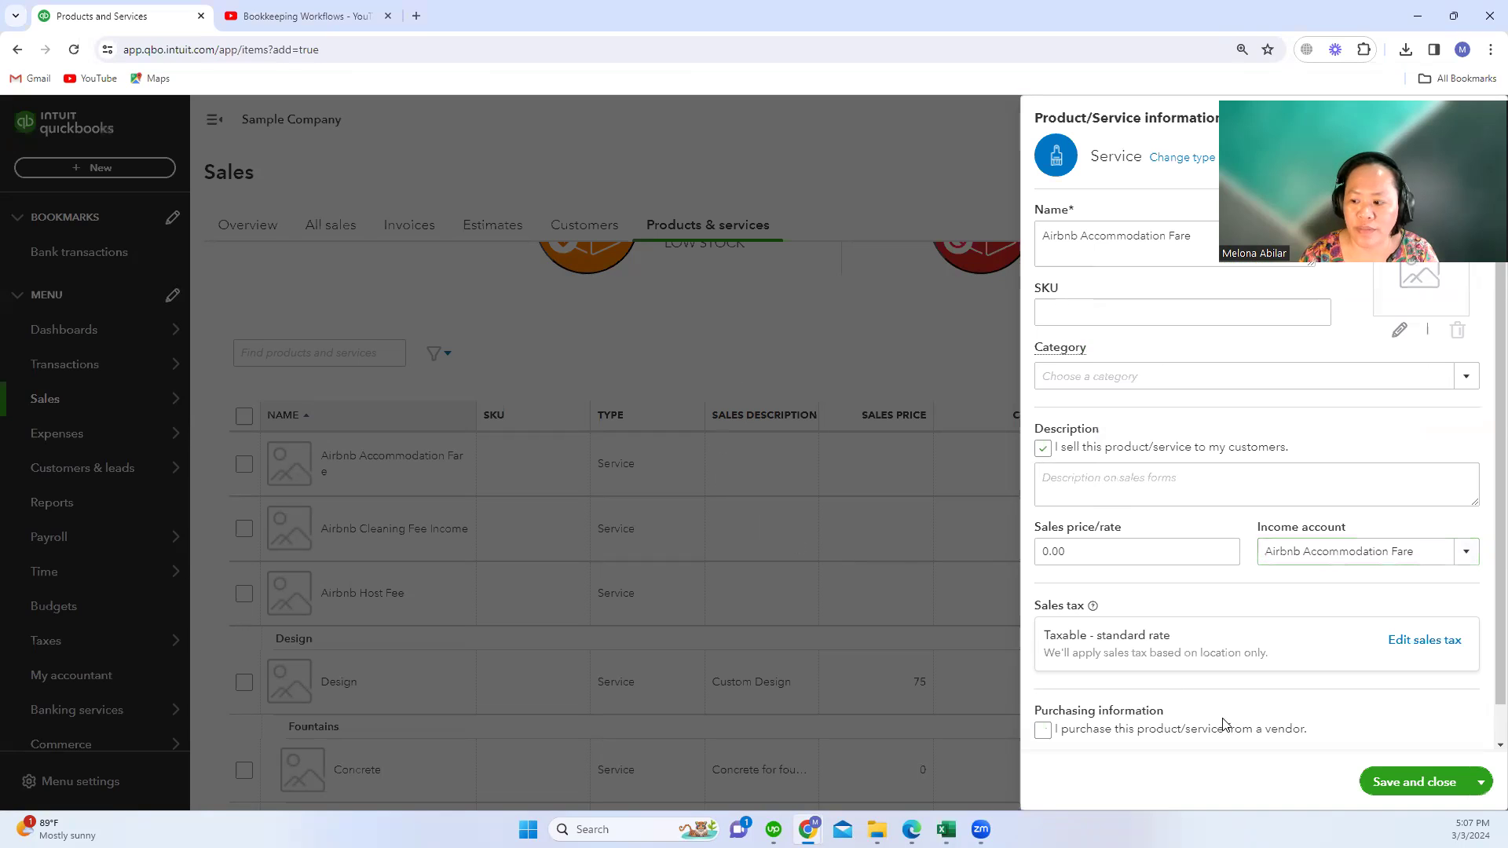
pyautogui.click(1393, 783)
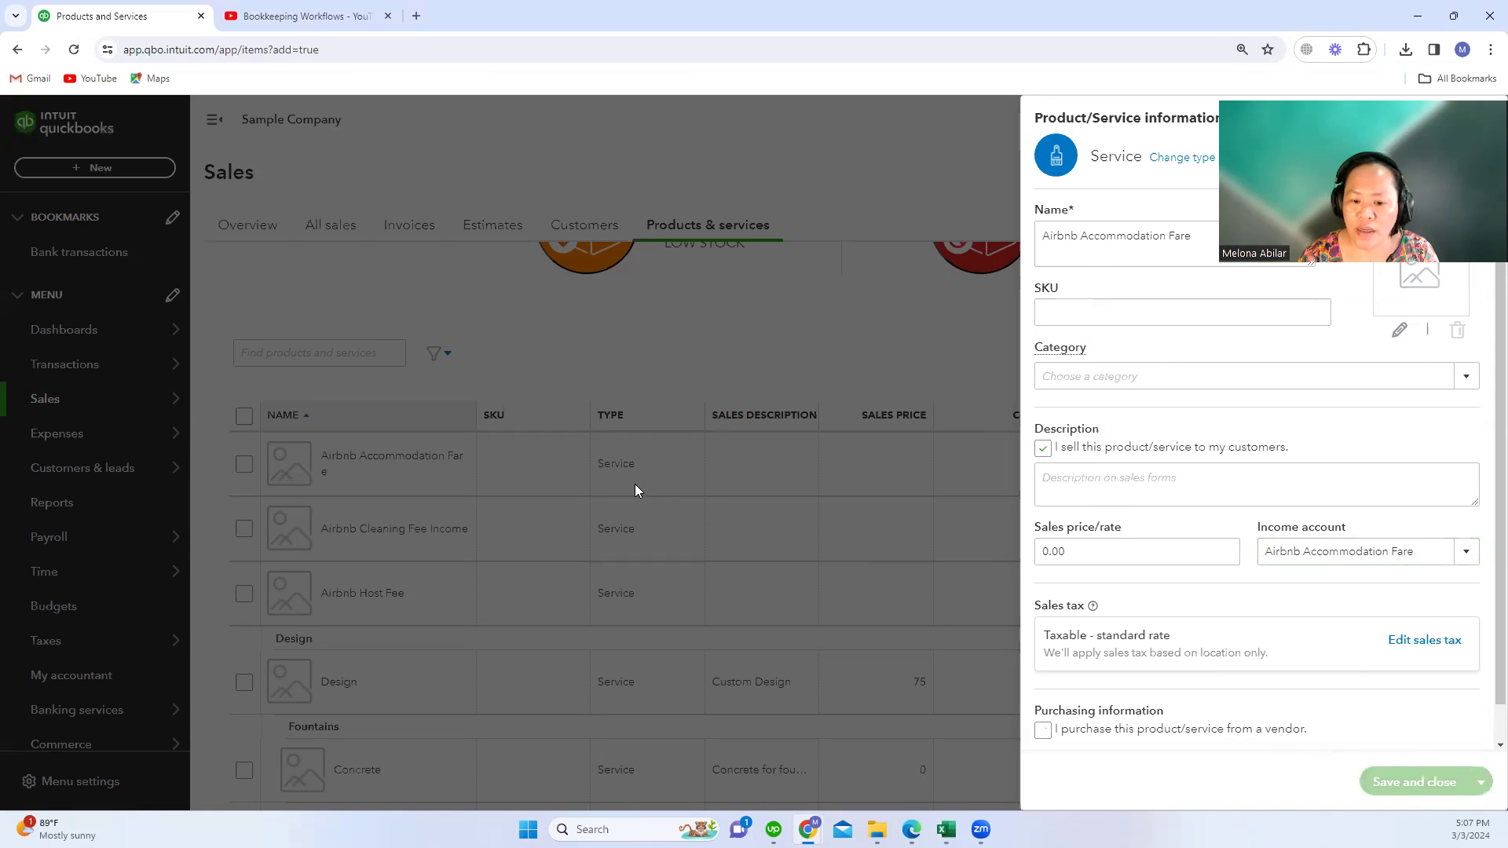
# Confirm Airbnb Host Fee uses the Airbnb Host Fee income account, then return to the Excel workbook
pyautogui.scroll(-5, 463, 619)
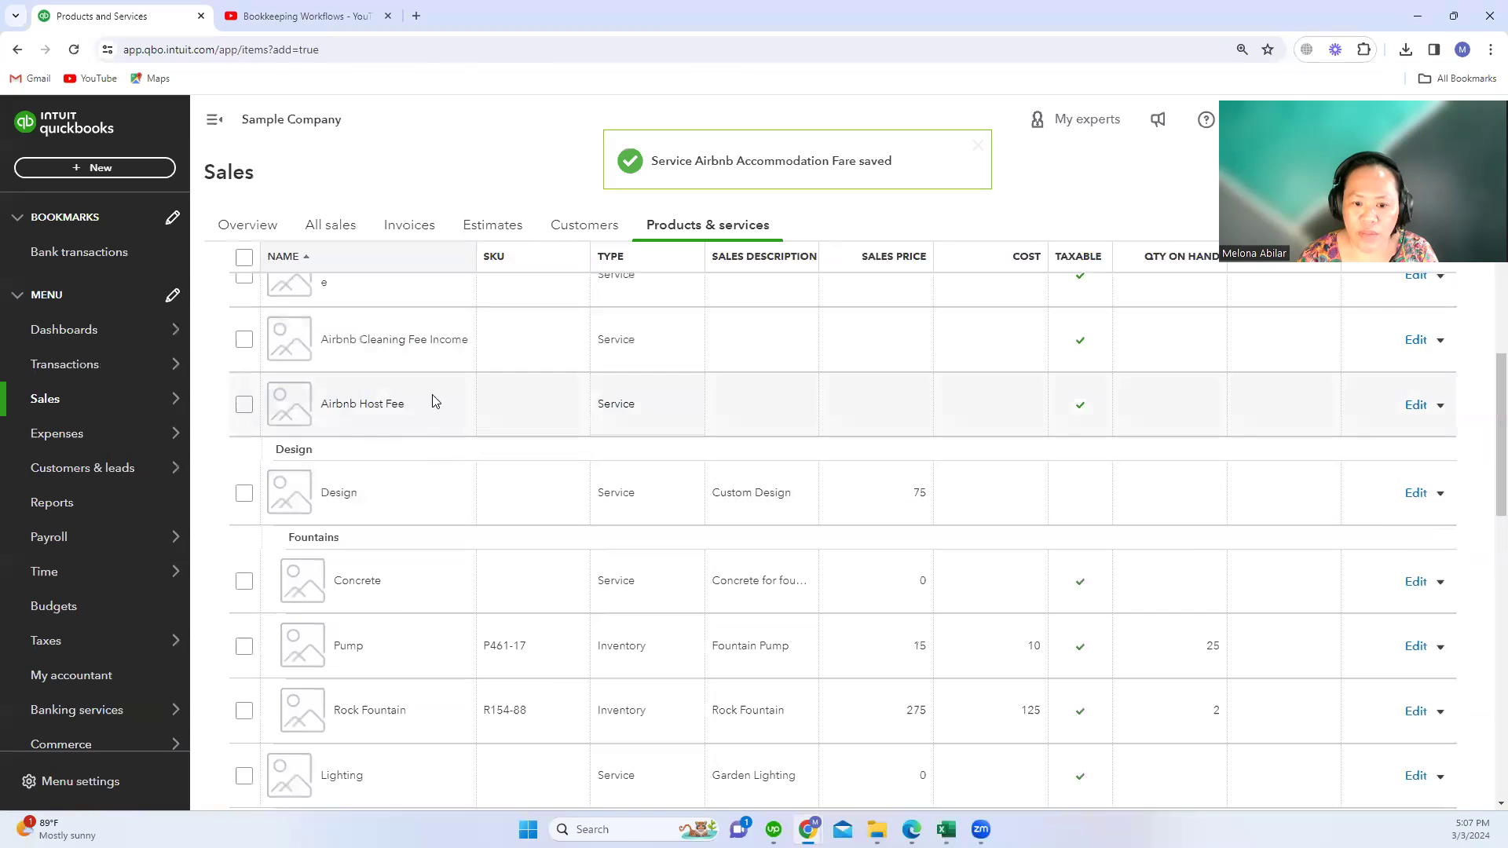
pyautogui.scroll(2, 404, 346)
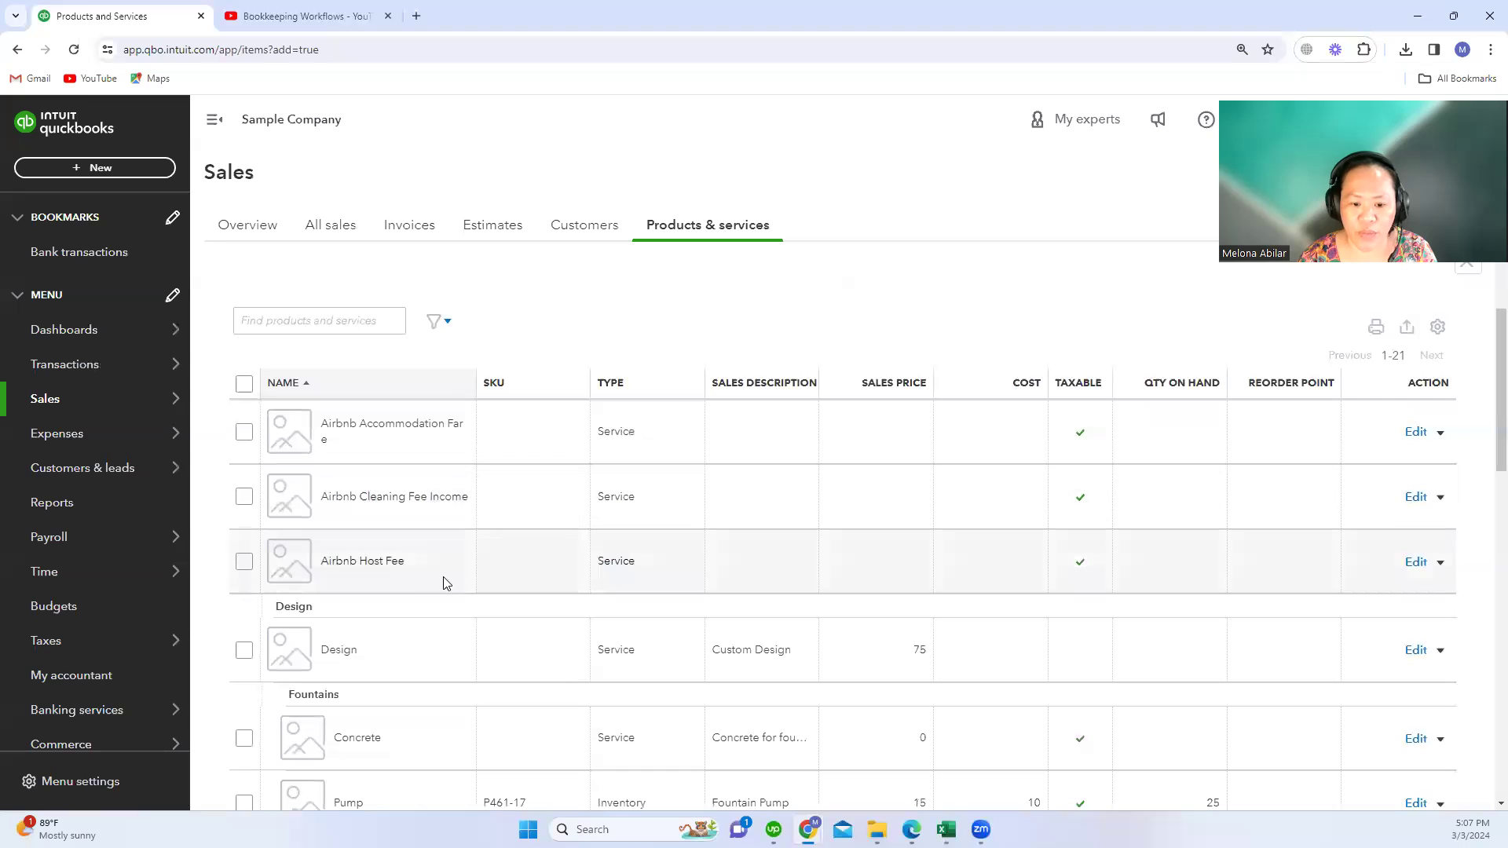
pyautogui.click(1416, 563)
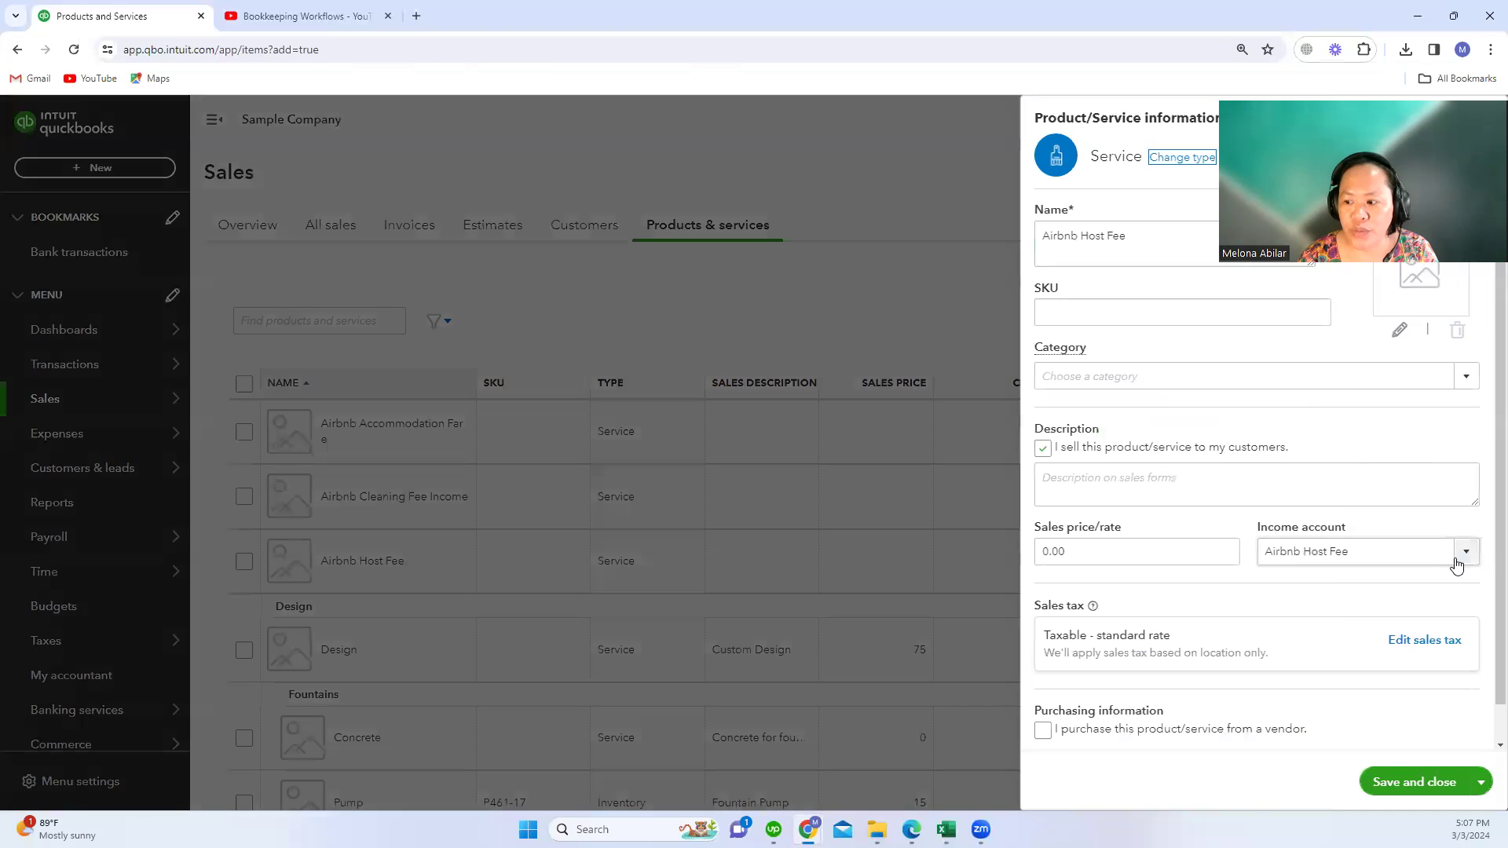
pyautogui.click(1461, 555)
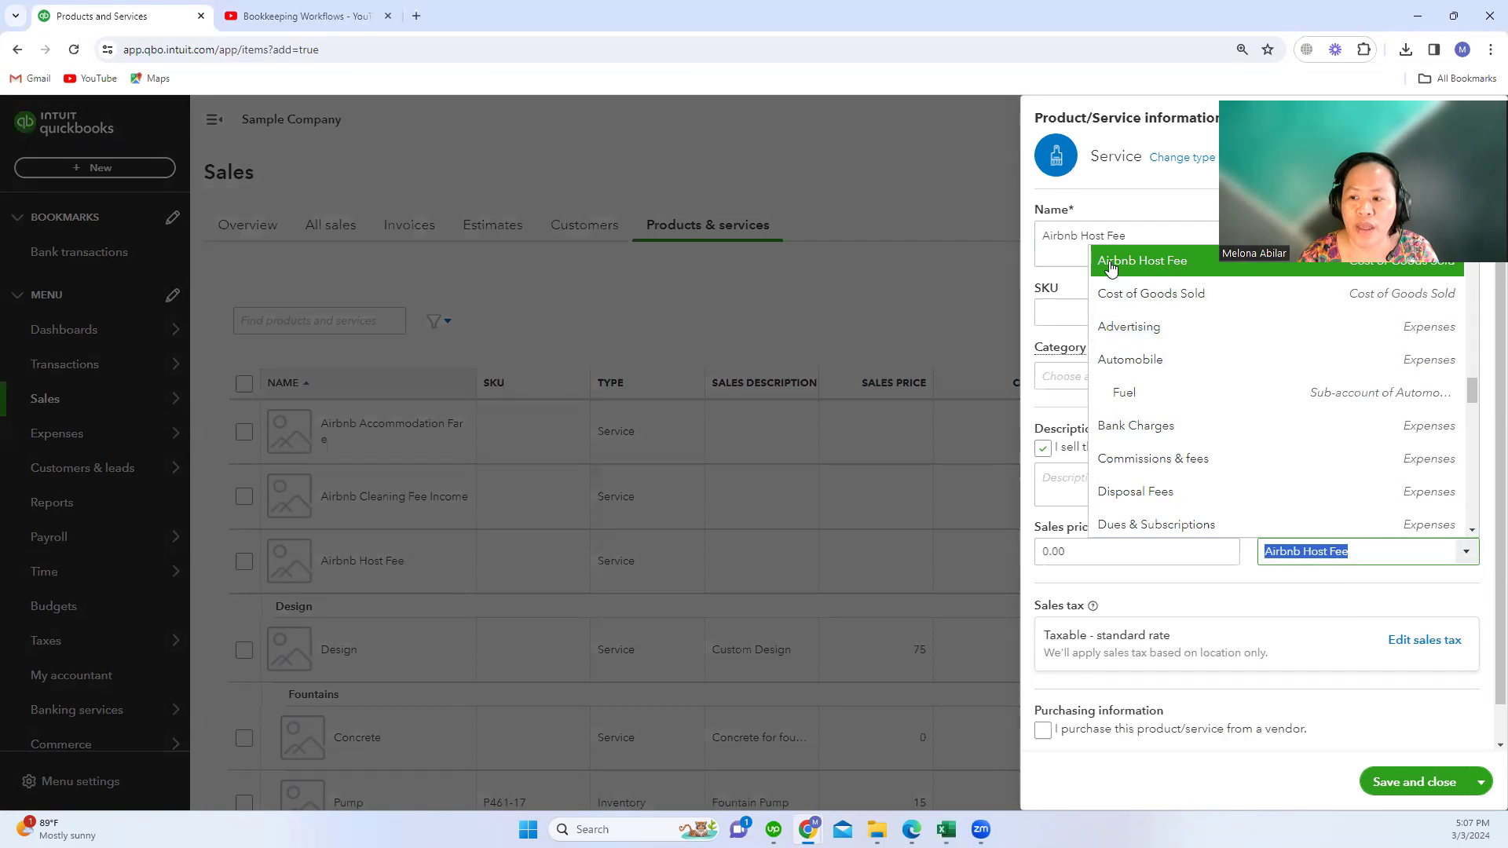
pyautogui.click(885, 277)
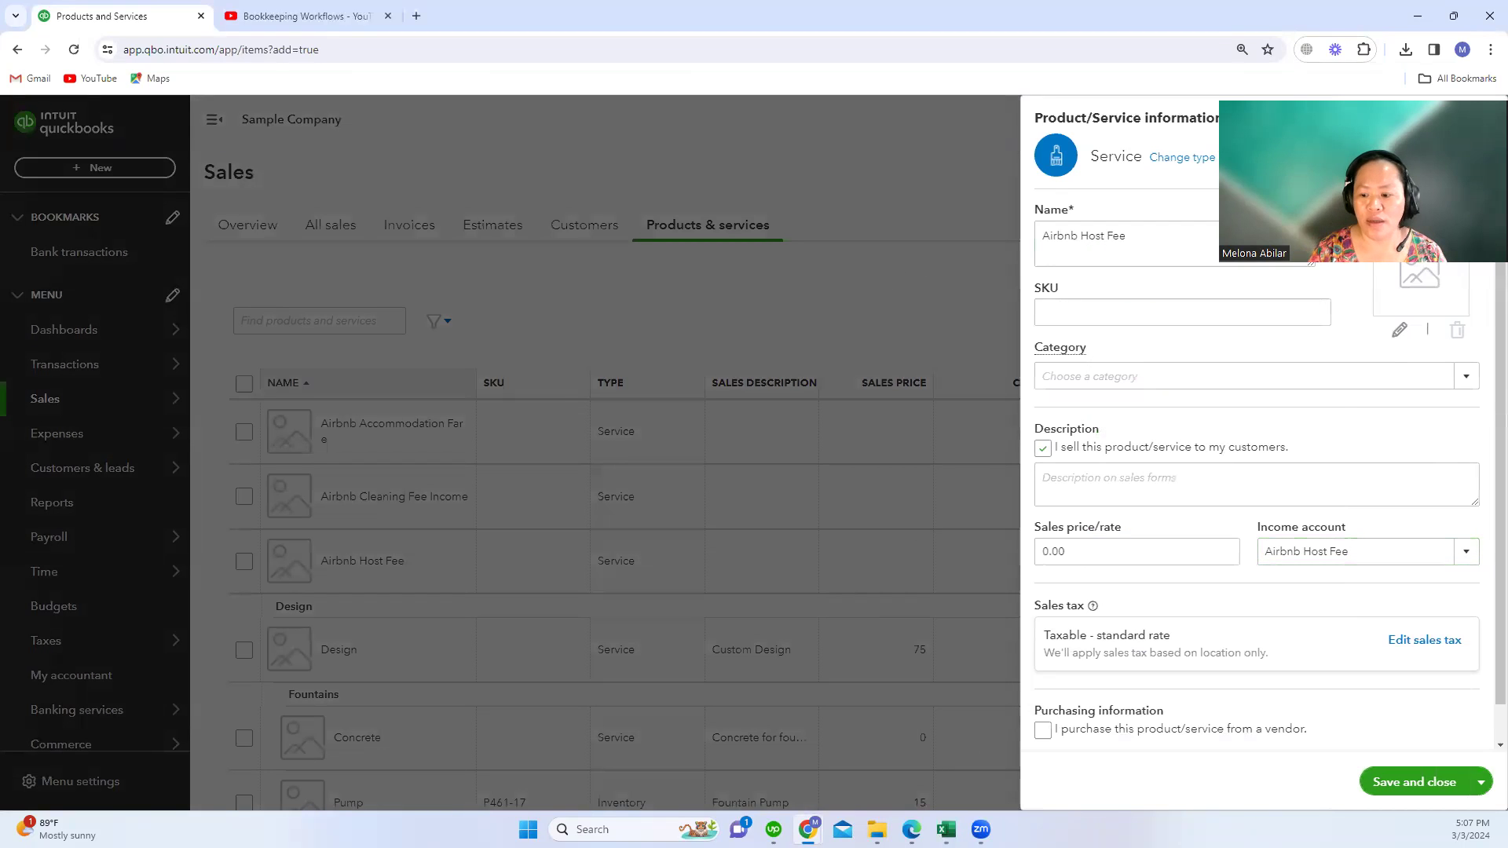
pyautogui.moveTo(947, 830)
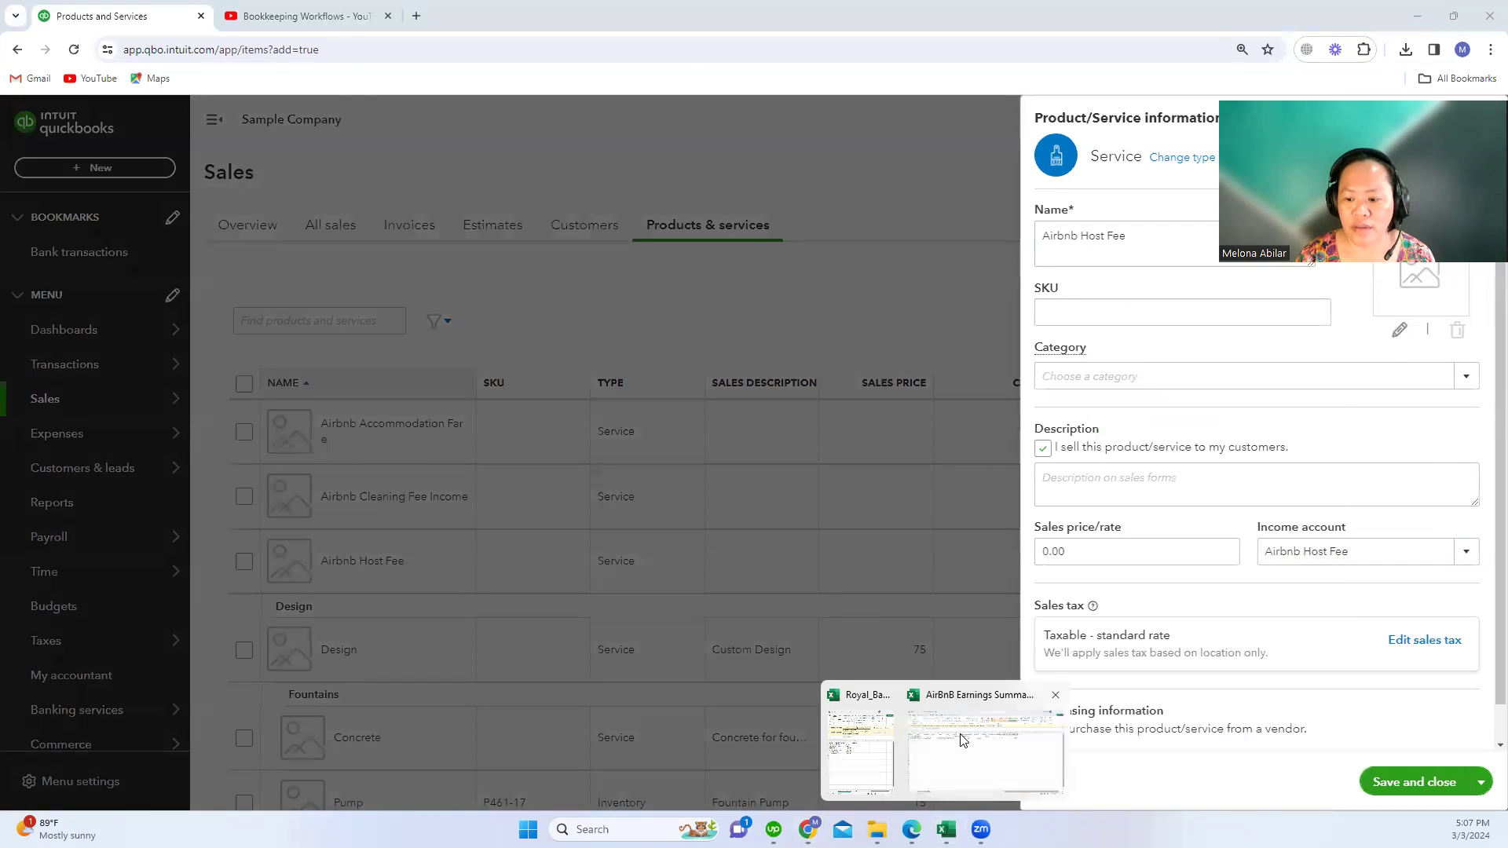
pyautogui.click(966, 758)
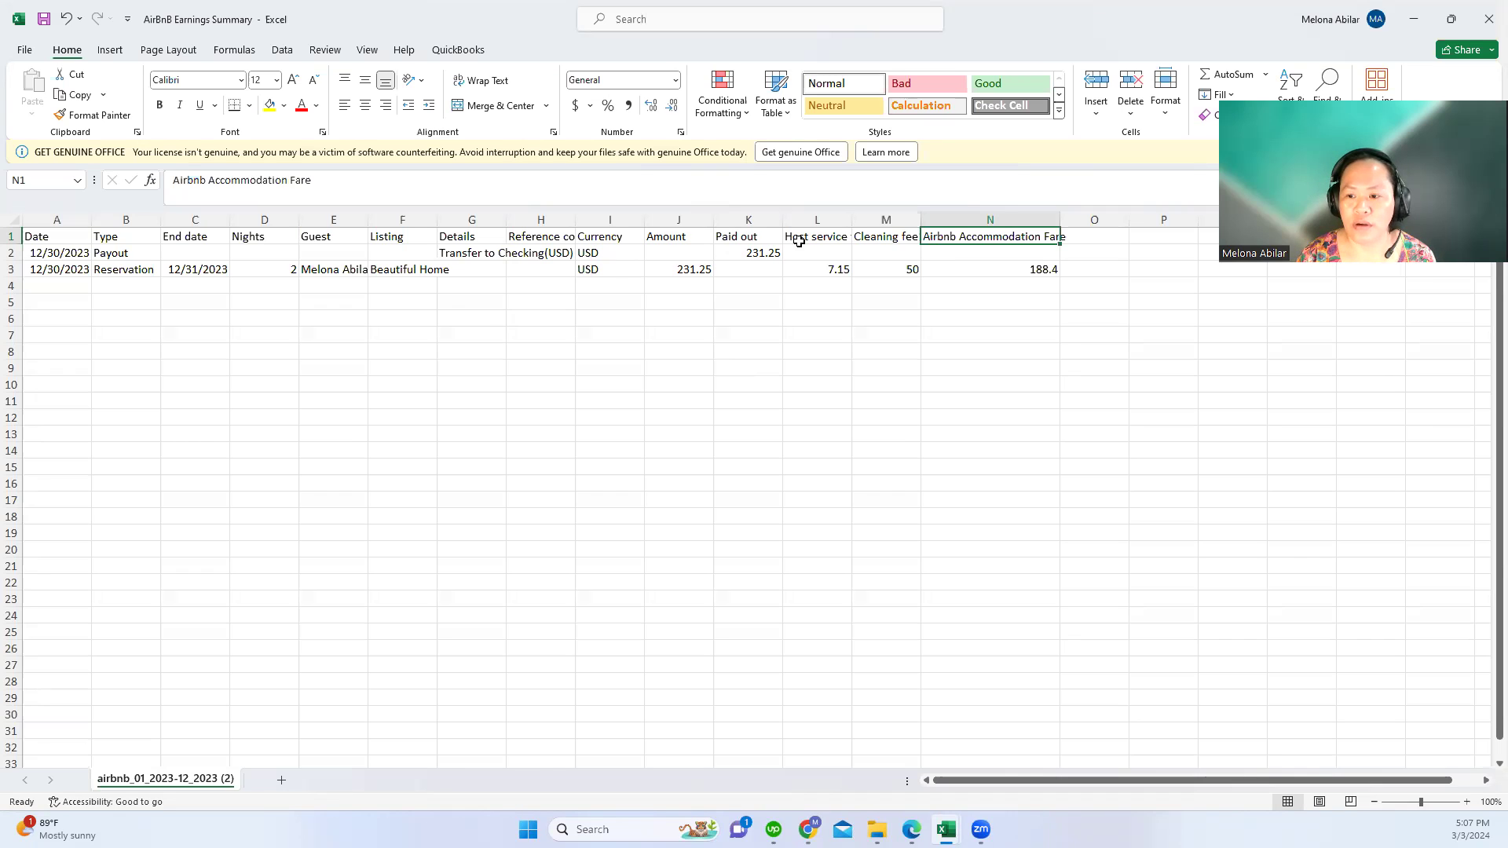
# Copy the fee headers and amounts in cells L1:N3
pyautogui.moveTo(795, 236); pyautogui.dragTo(1026, 271)
pyautogui.rightClick(974, 260)
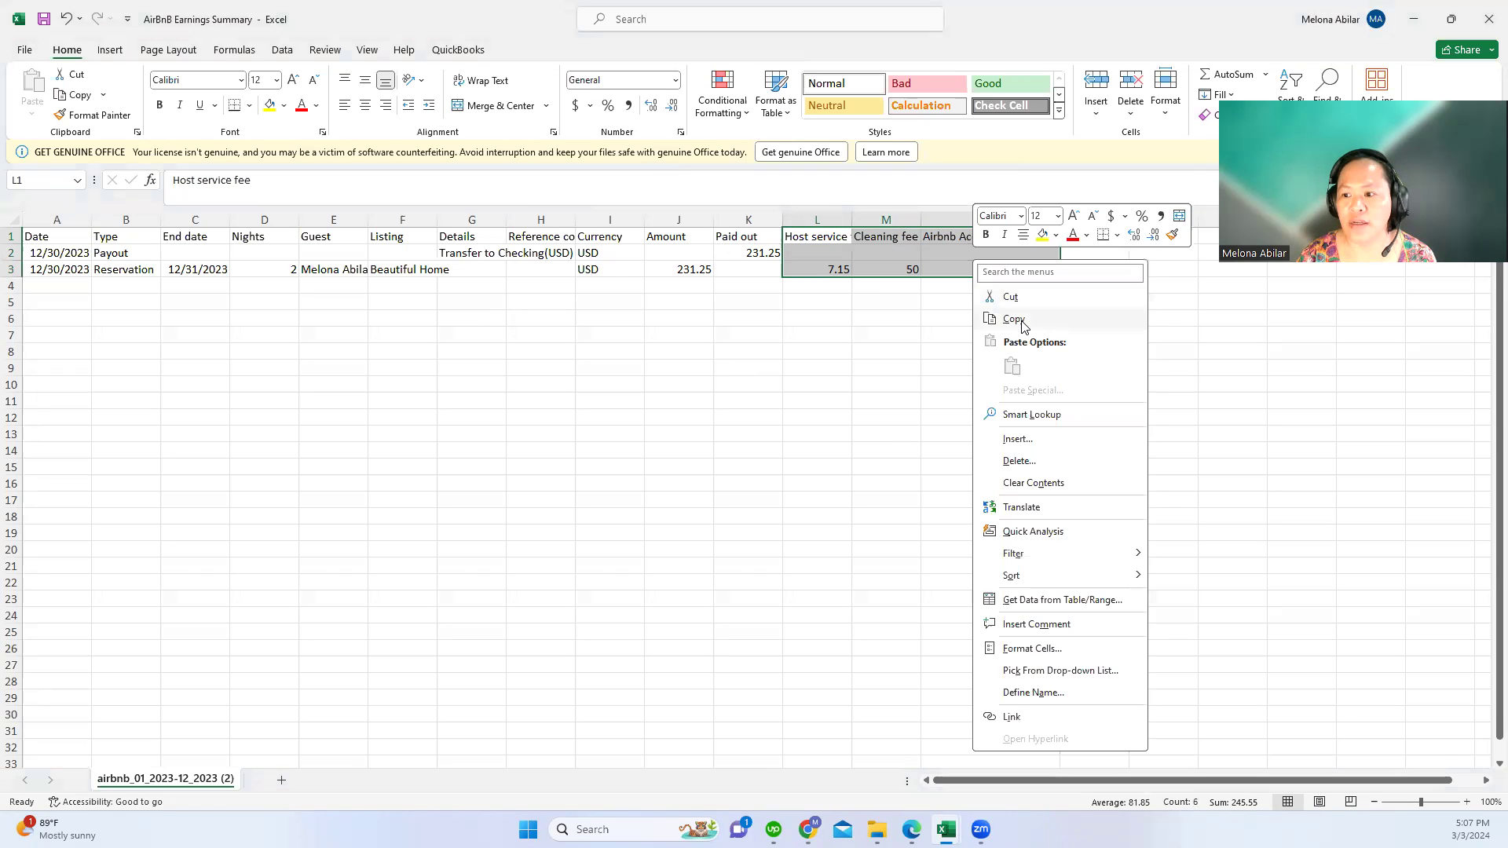
pyautogui.click(1015, 320)
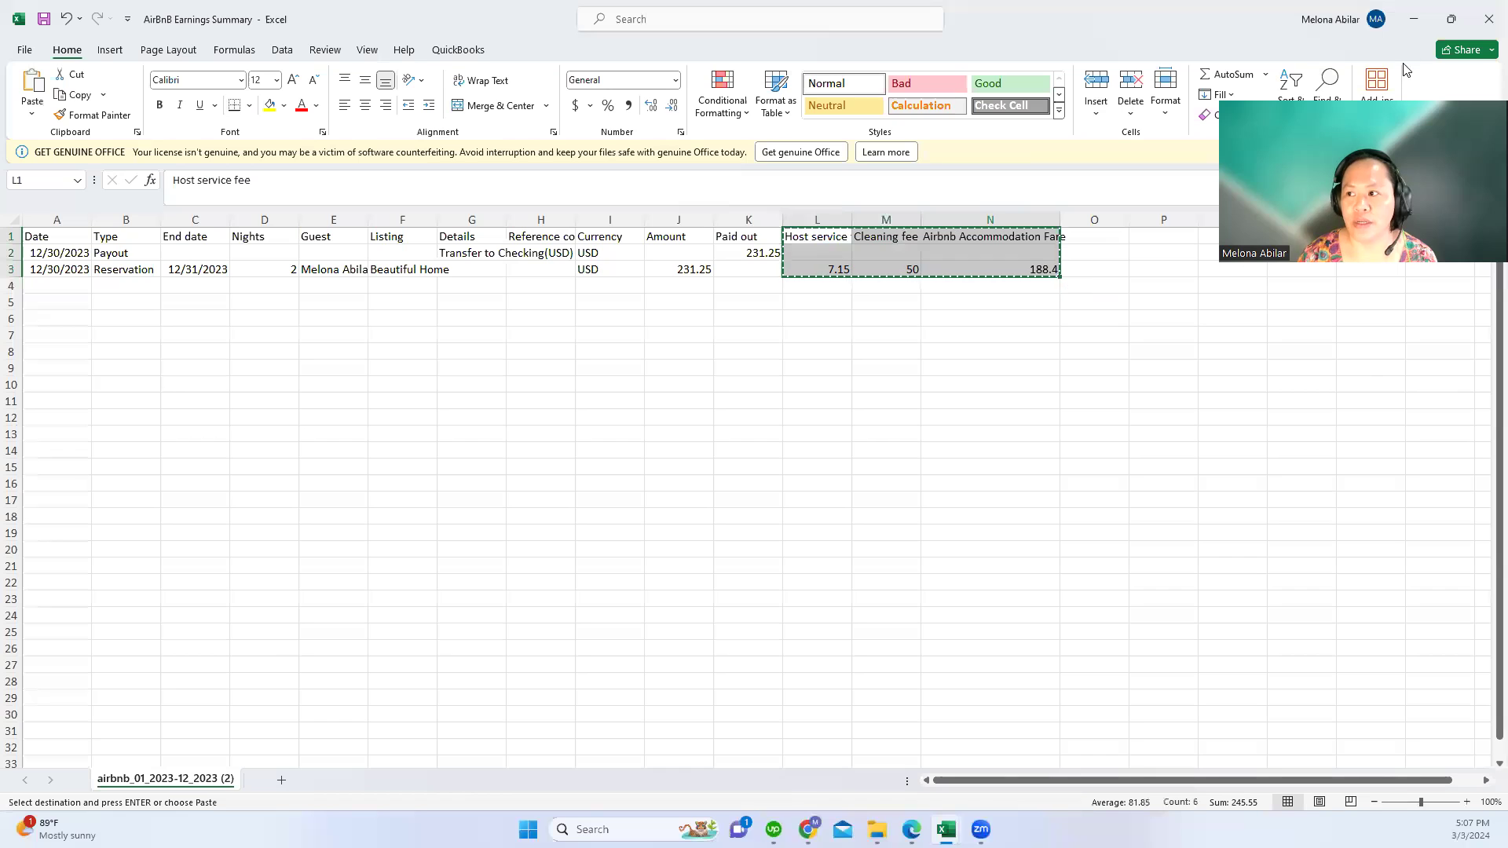
# Minimize Excel and save the Airbnb Host Fee service in QuickBooks
pyautogui.doubleClick(916, 9)
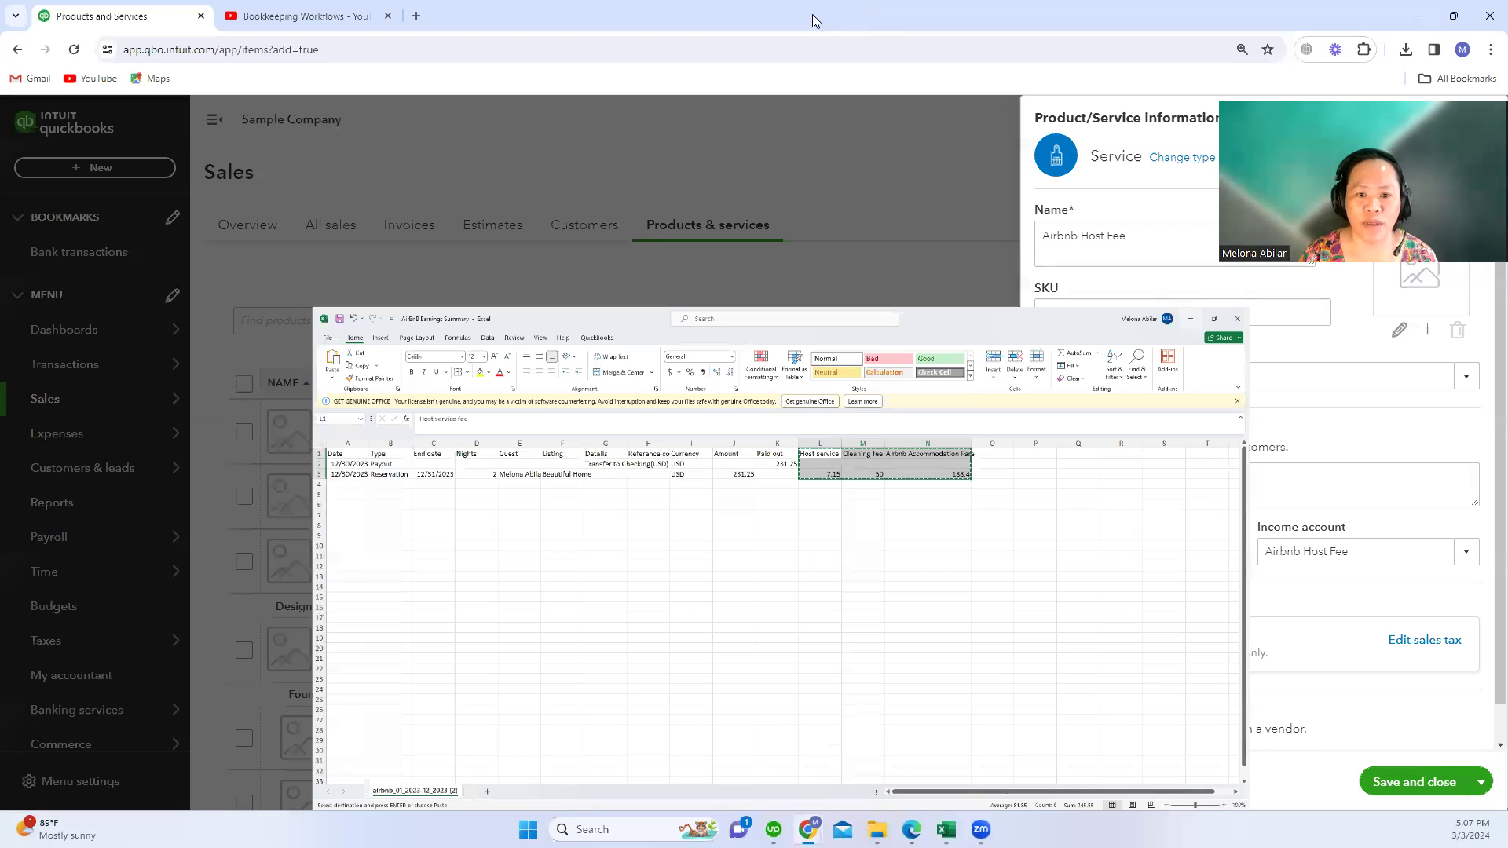
pyautogui.click(305, 191)
pyautogui.click(1367, 777)
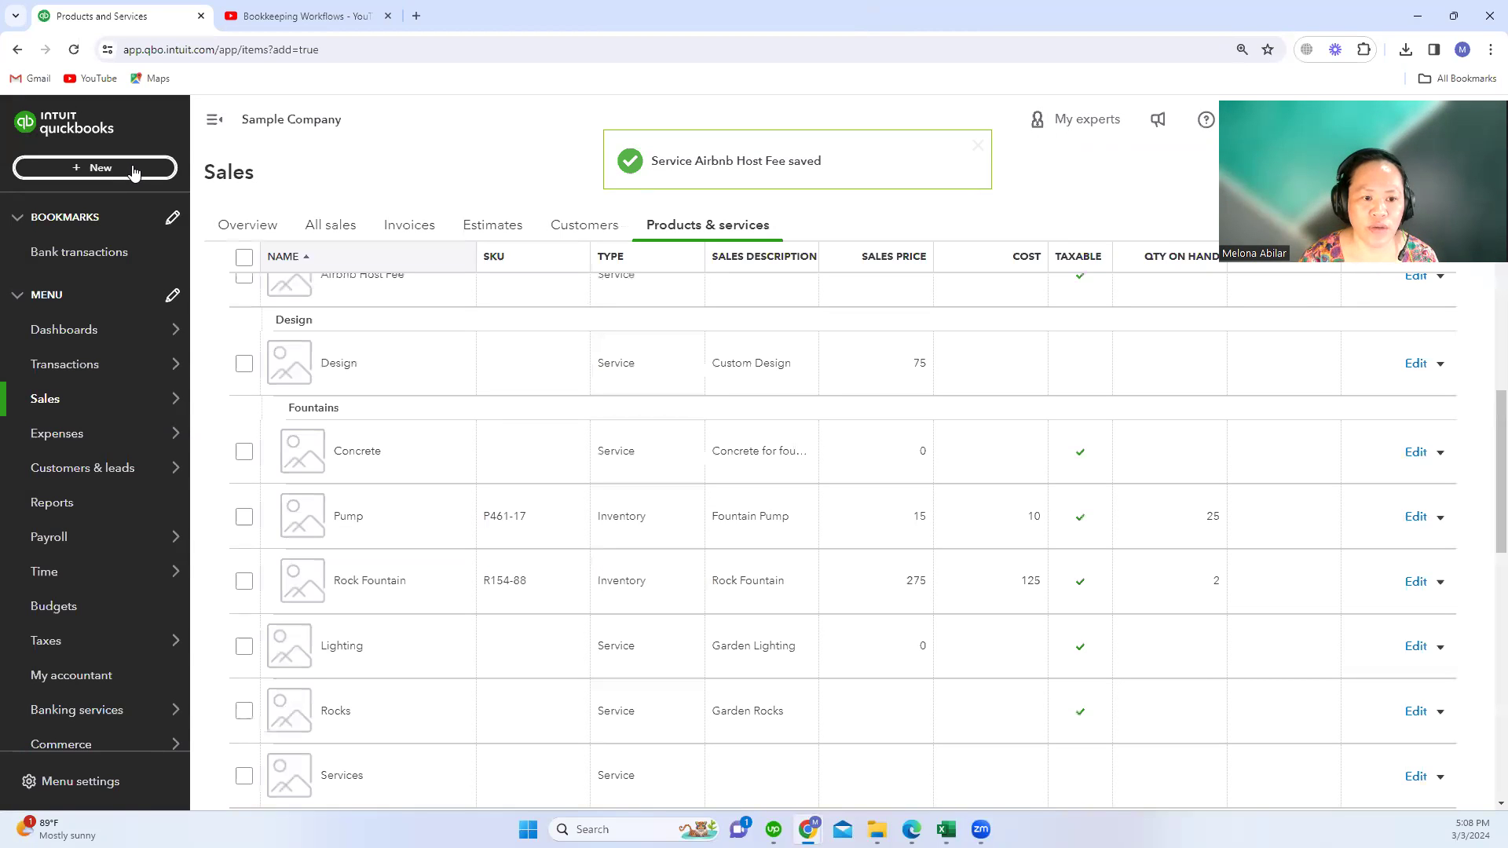
# Start a new sales receipt and replace its thank-you message with the copied fee figures 7.15, 50, 188.4
pyautogui.click(134, 171)
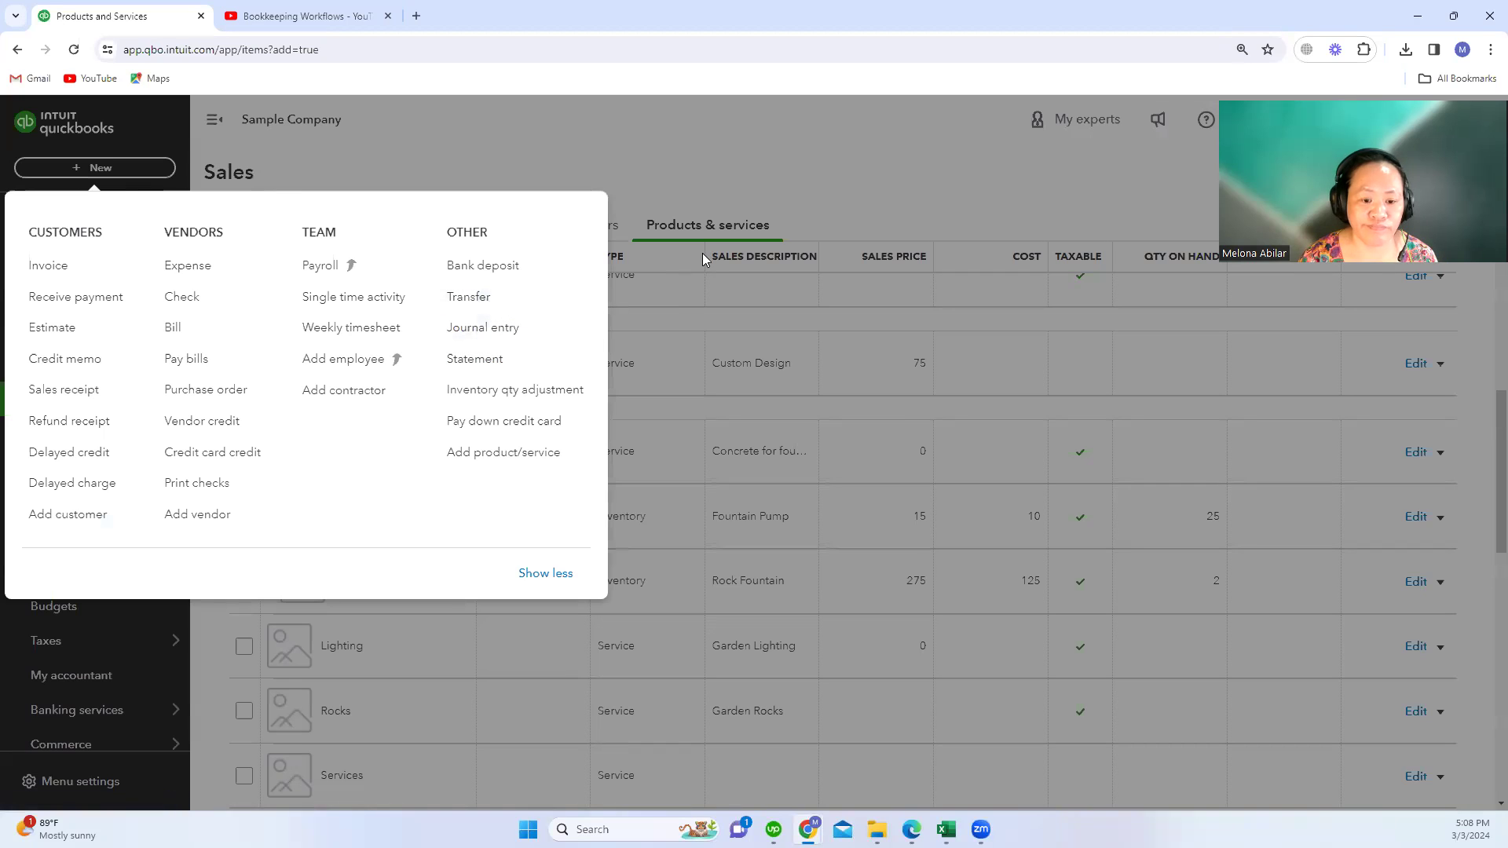
pyautogui.click(84, 395)
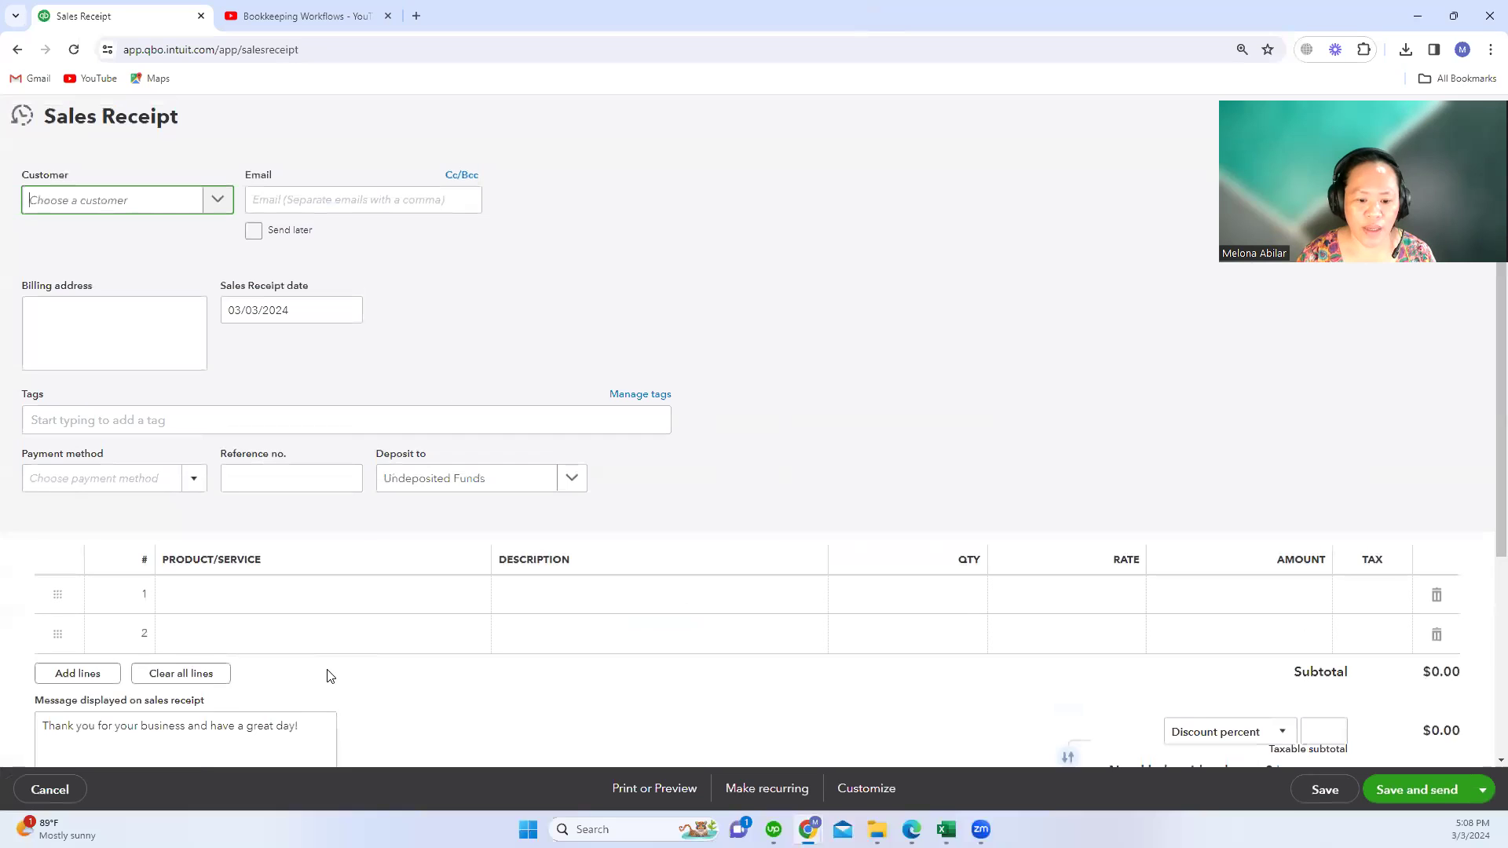
pyautogui.moveTo(321, 731); pyautogui.dragTo(35, 716)
pyautogui.hotkey('ctrl', 'v')
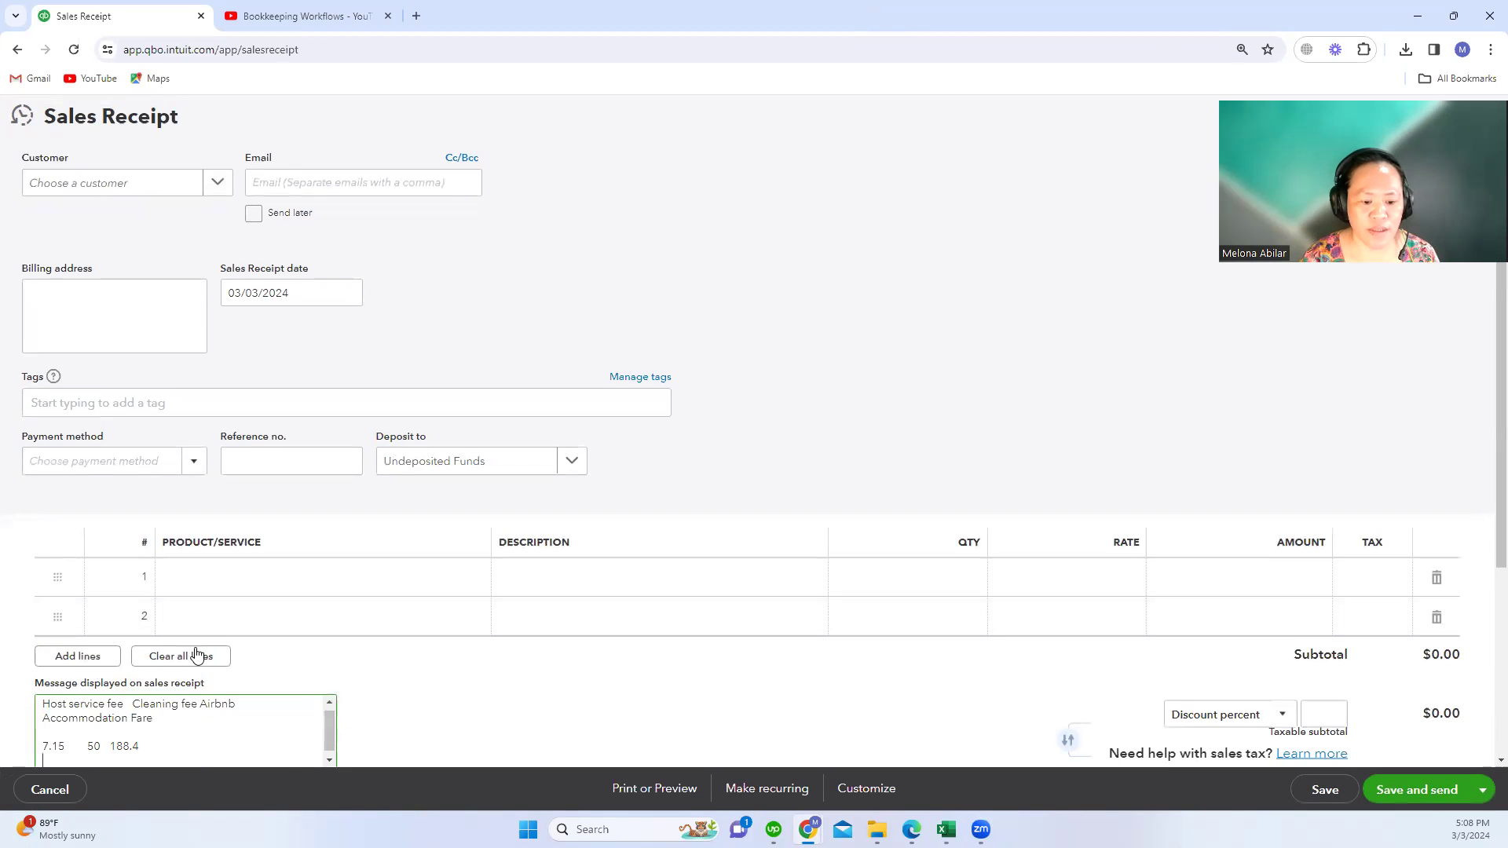
pyautogui.scroll(-1, 173, 660)
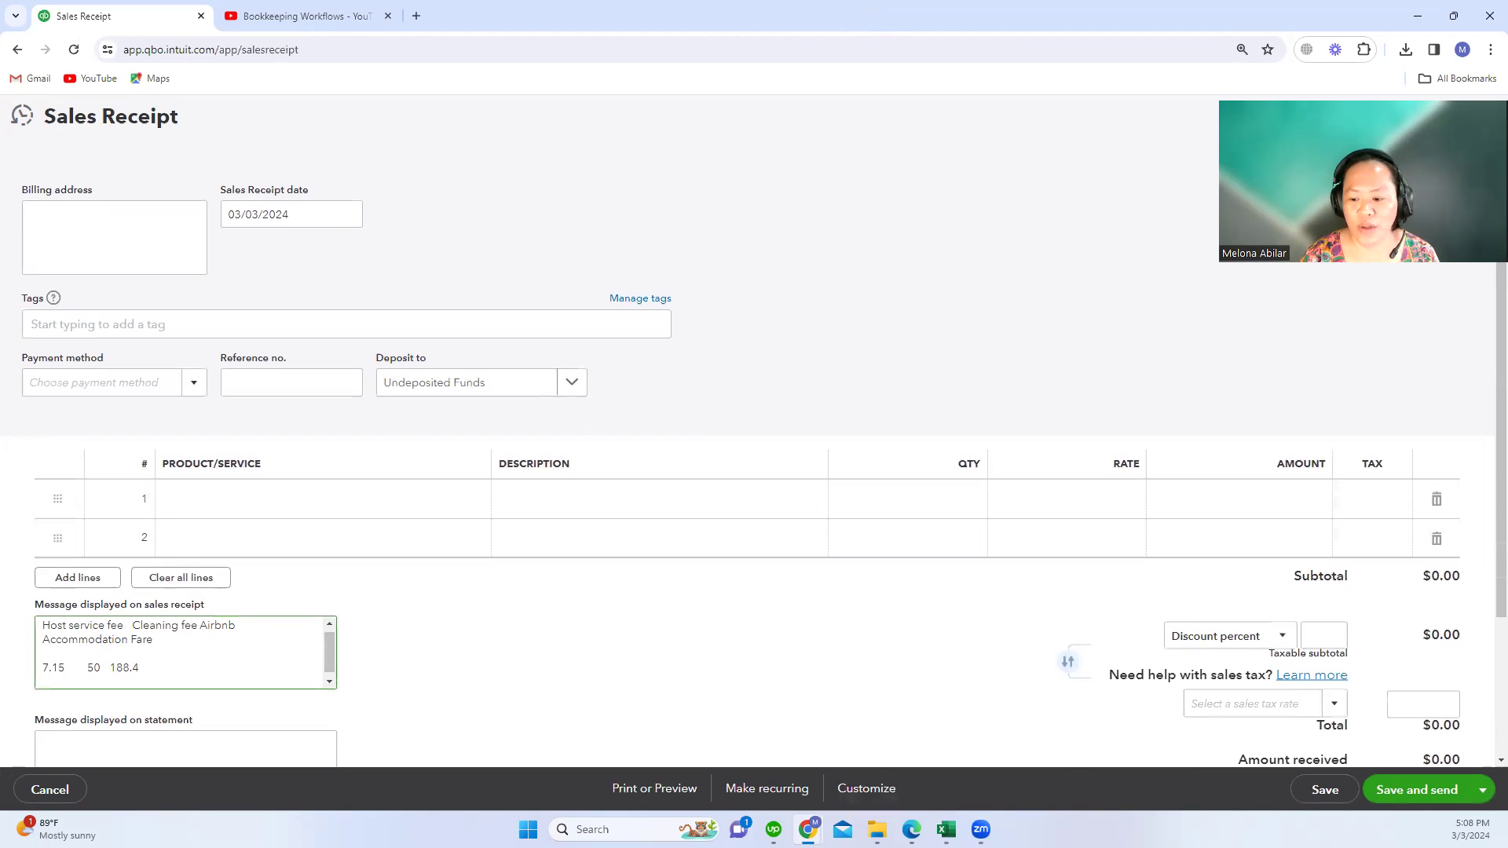
pyautogui.moveTo(946, 830)
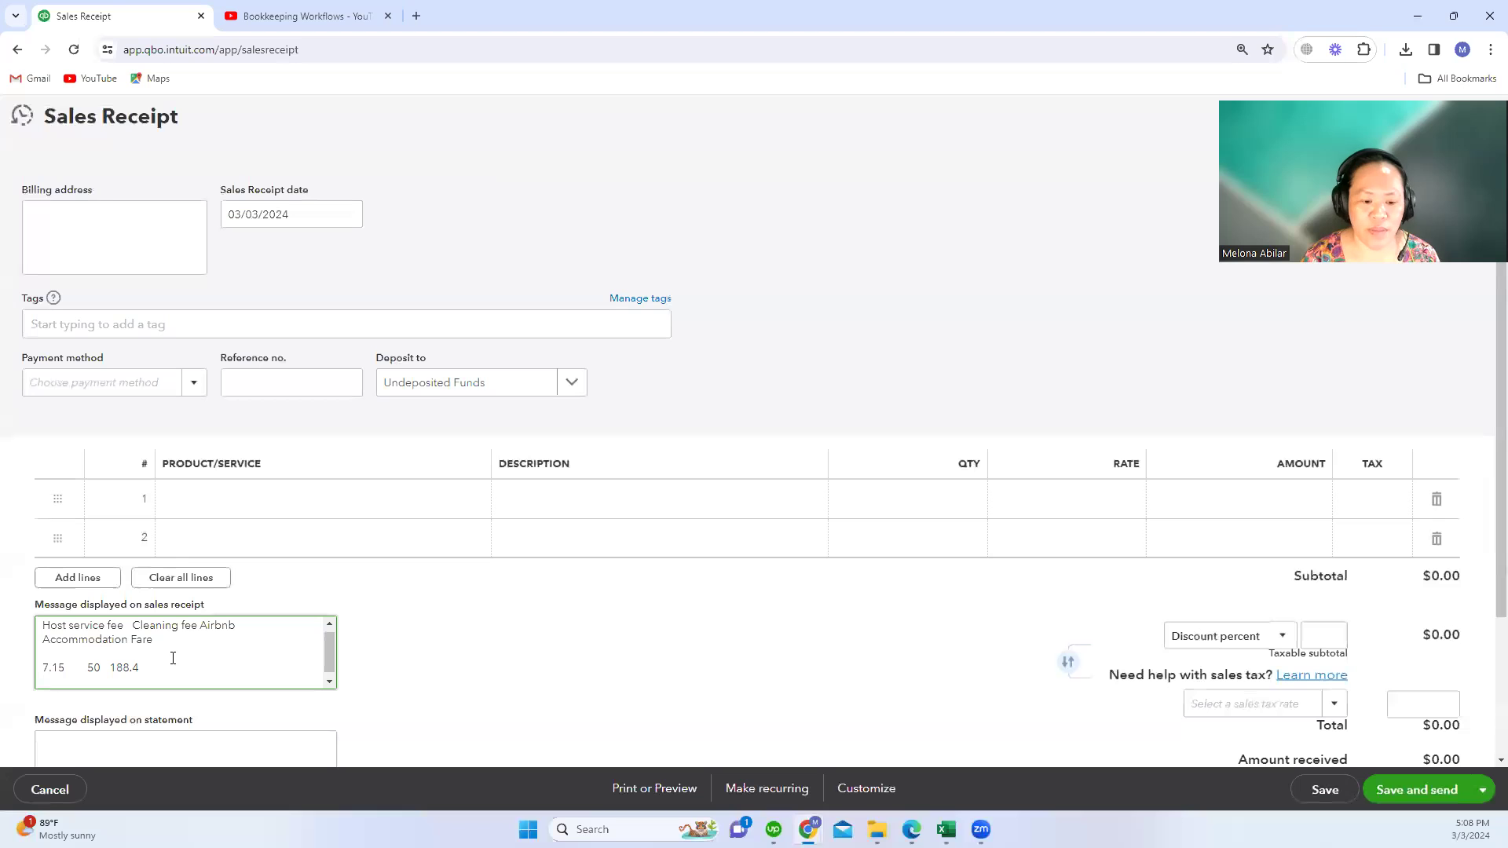
# Create and save Airbnb Customer as the receipt's new customer
pyautogui.click(96, 209)
pyautogui.scroll(1, 159, 242)
pyautogui.scroll(1, 159, 242)
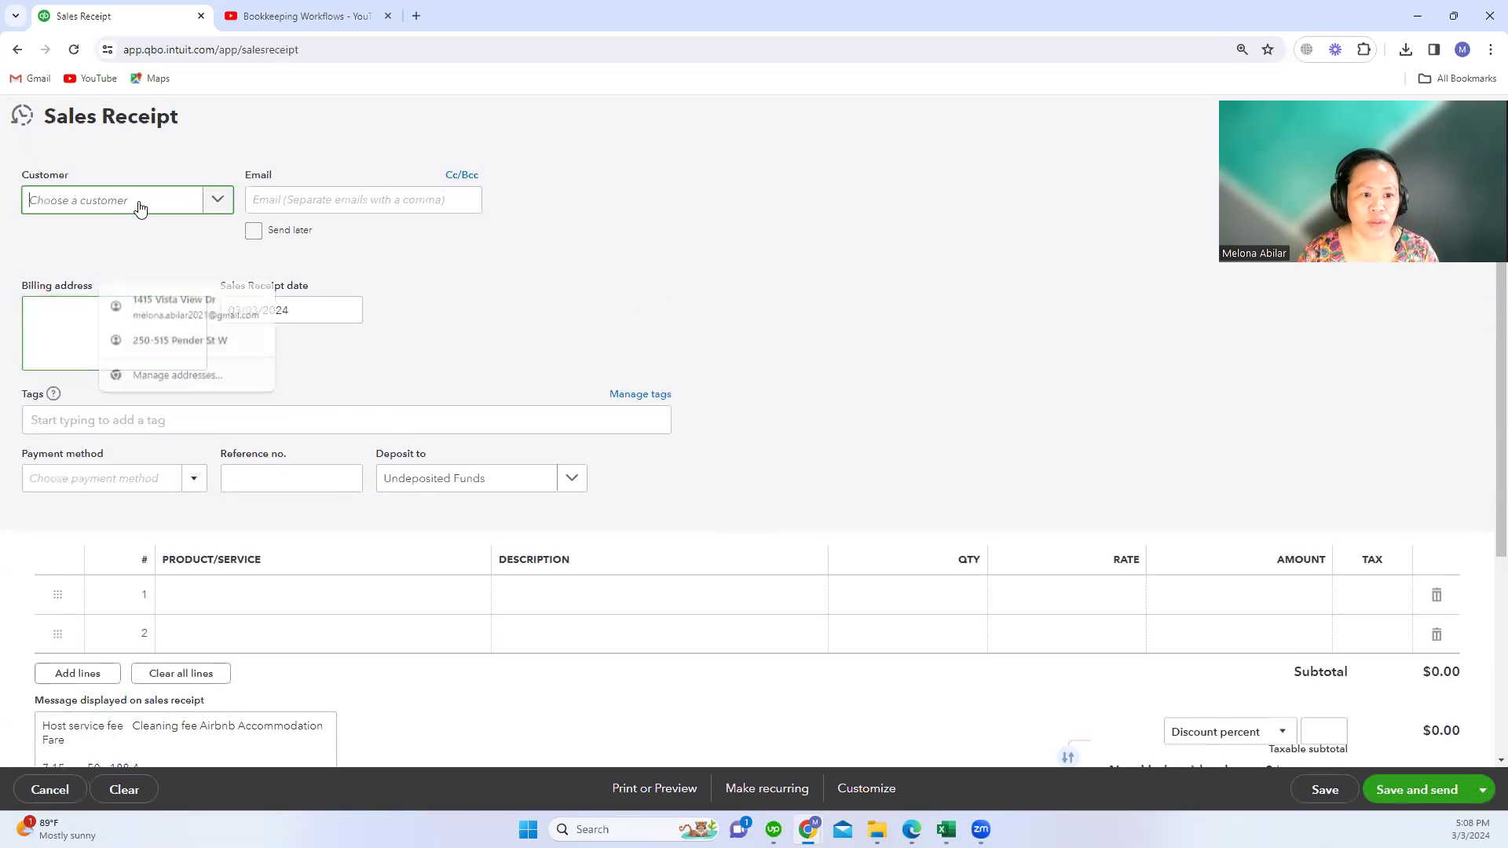
pyautogui.write('Air')
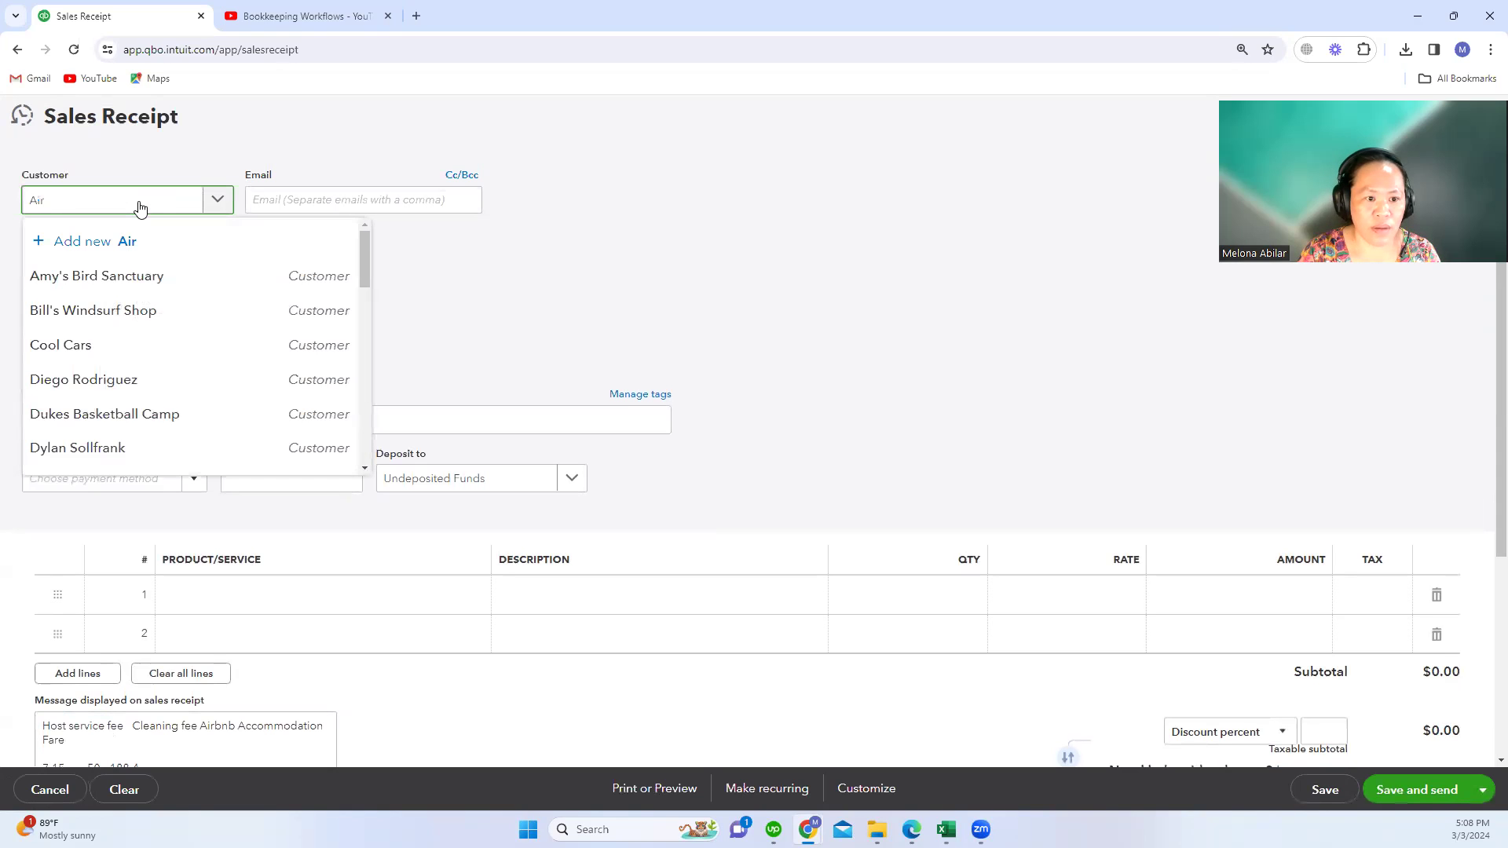
pyautogui.write('bnb Customer')
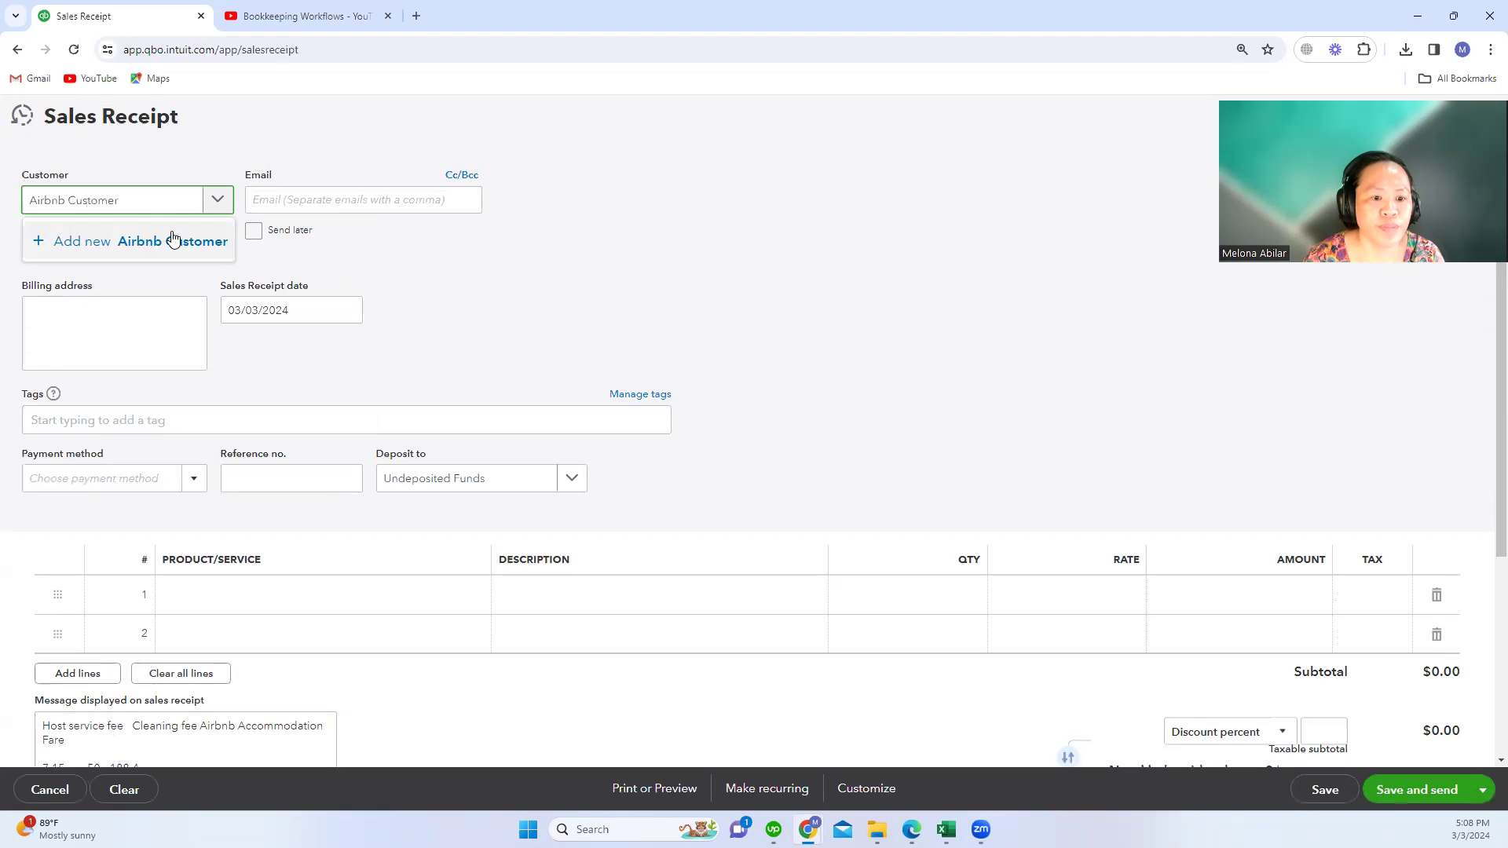
pyautogui.click(173, 241)
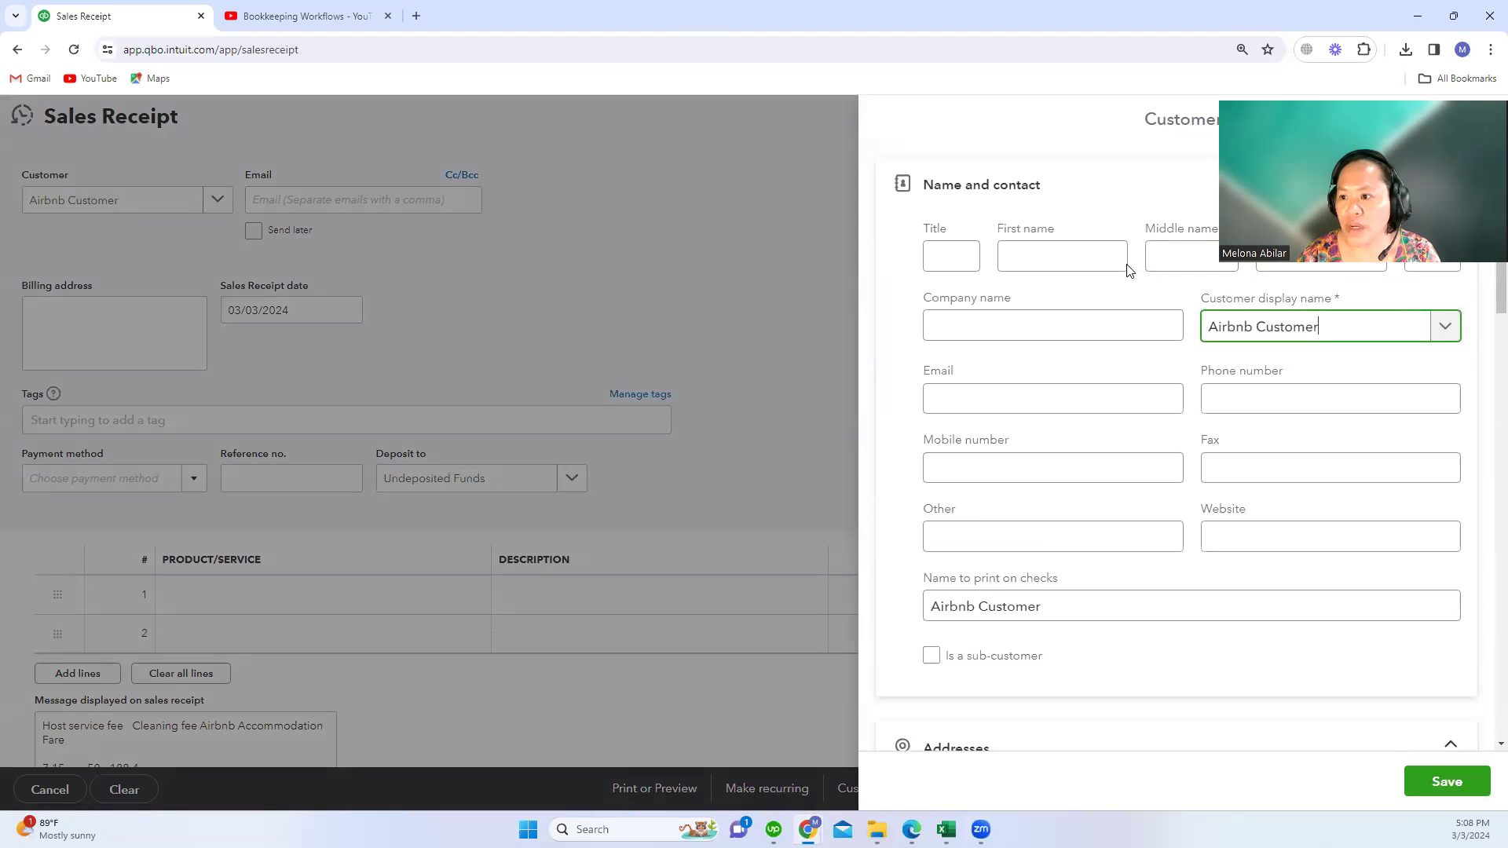
pyautogui.click(1448, 781)
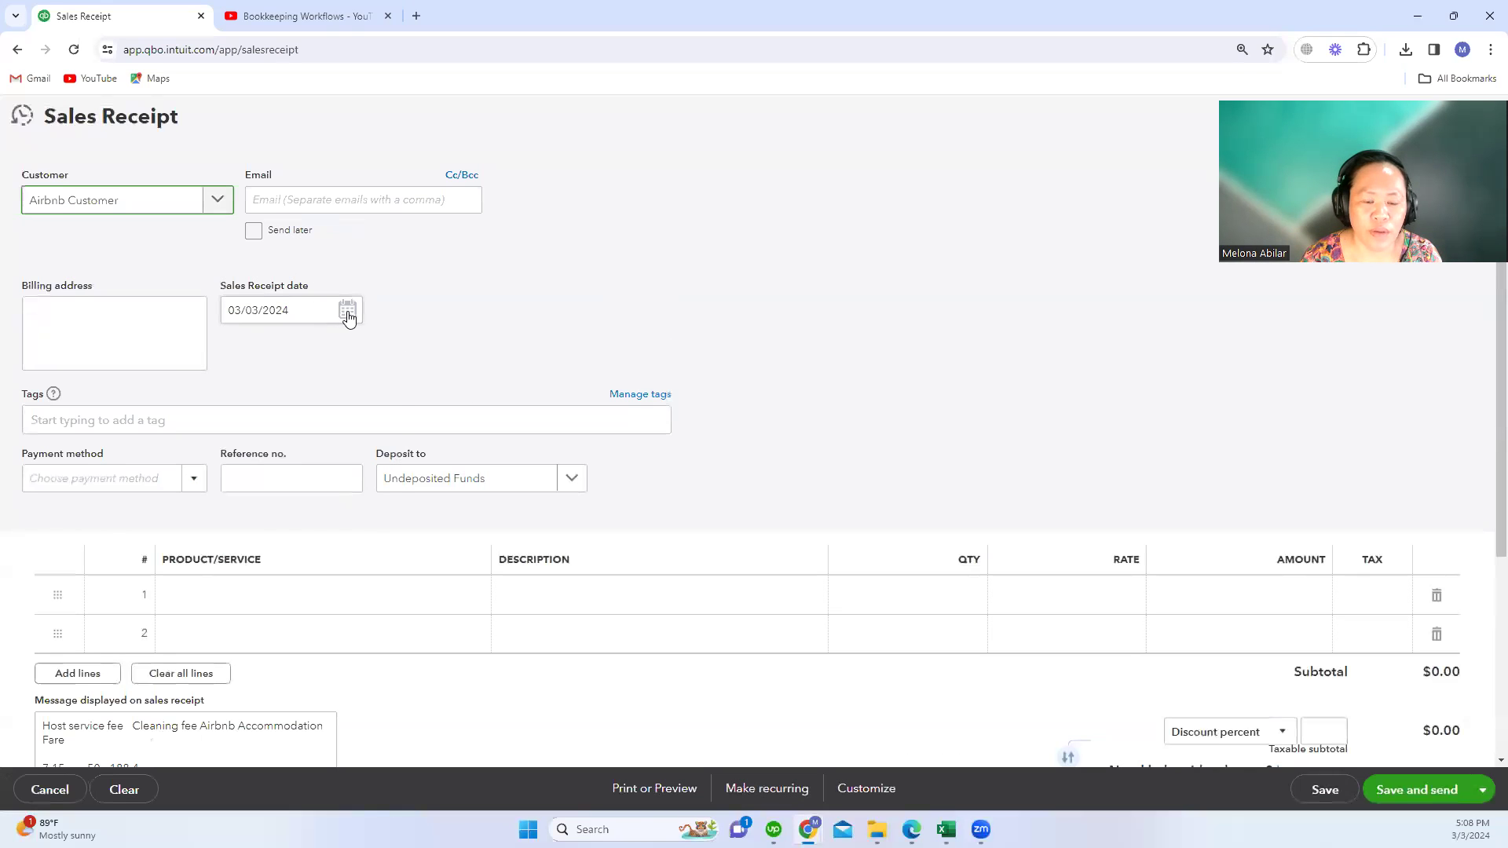
# Set the receipt date to 12/31/2023
pyautogui.click(347, 310)
pyautogui.click(242, 356)
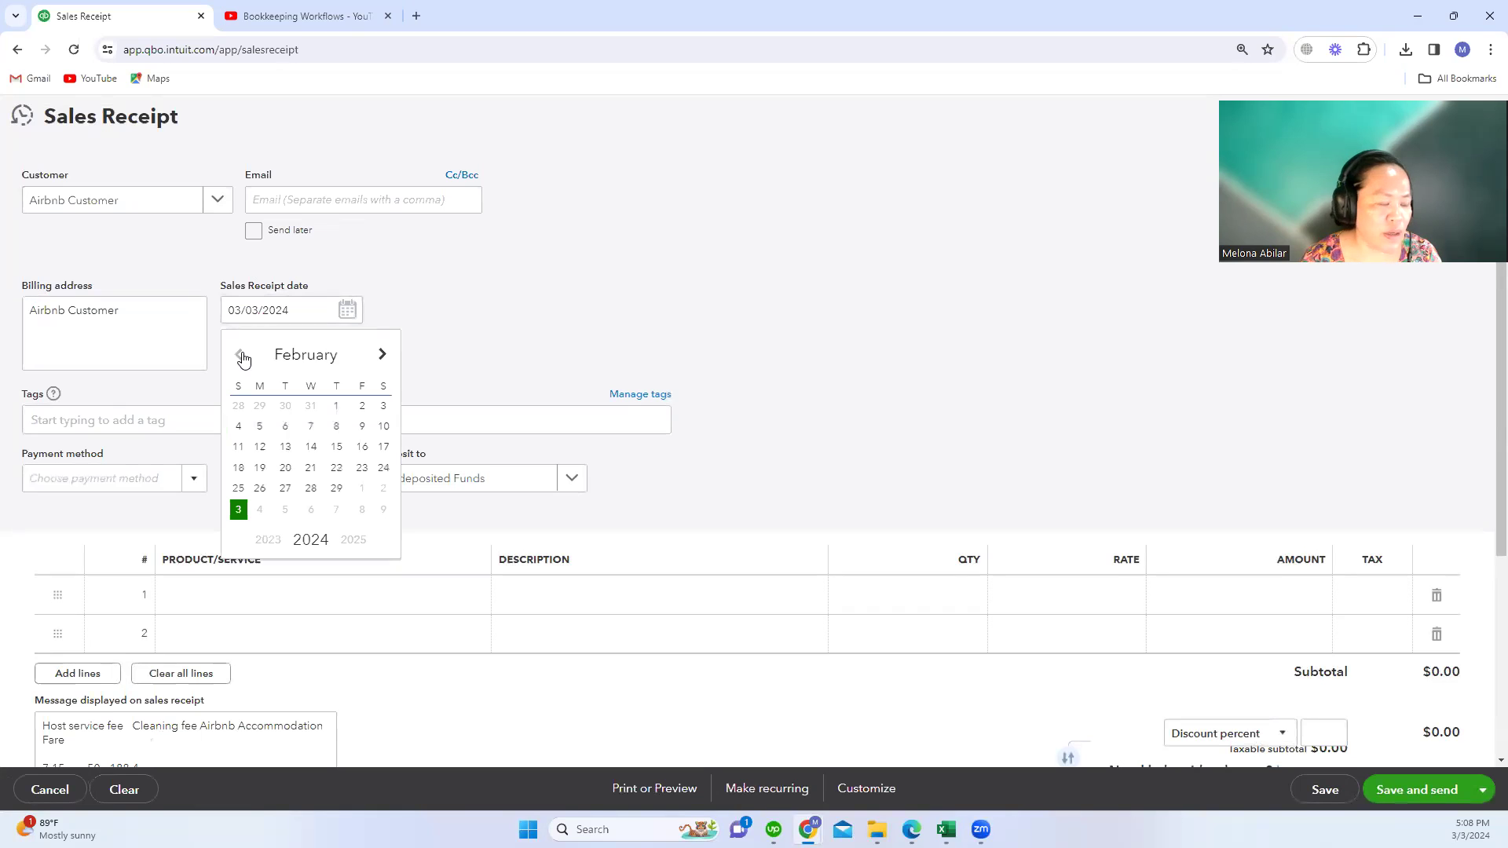
pyautogui.click(239, 355)
pyautogui.click(240, 356)
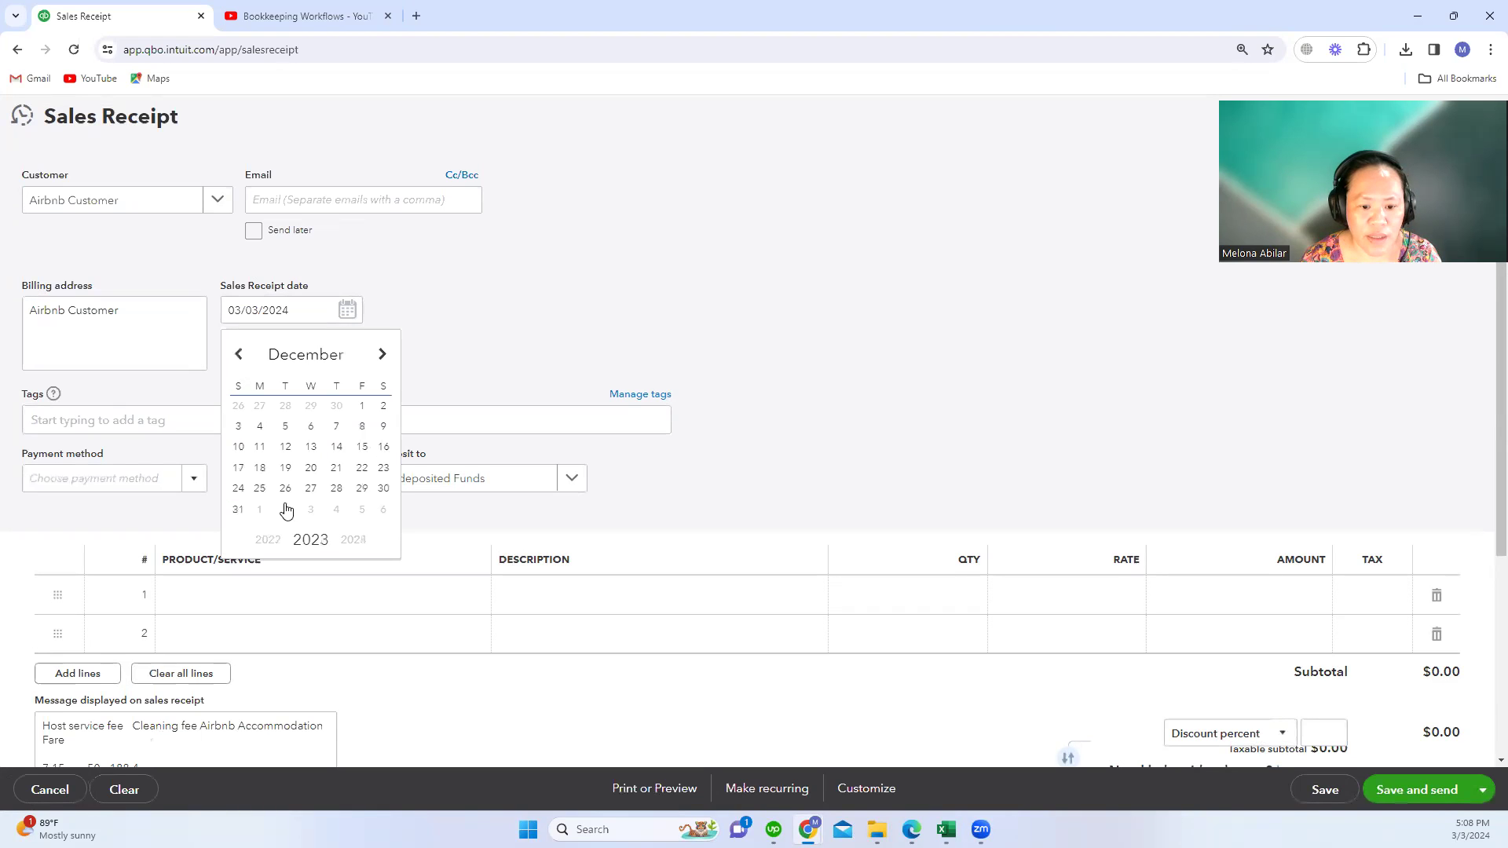
pyautogui.click(240, 511)
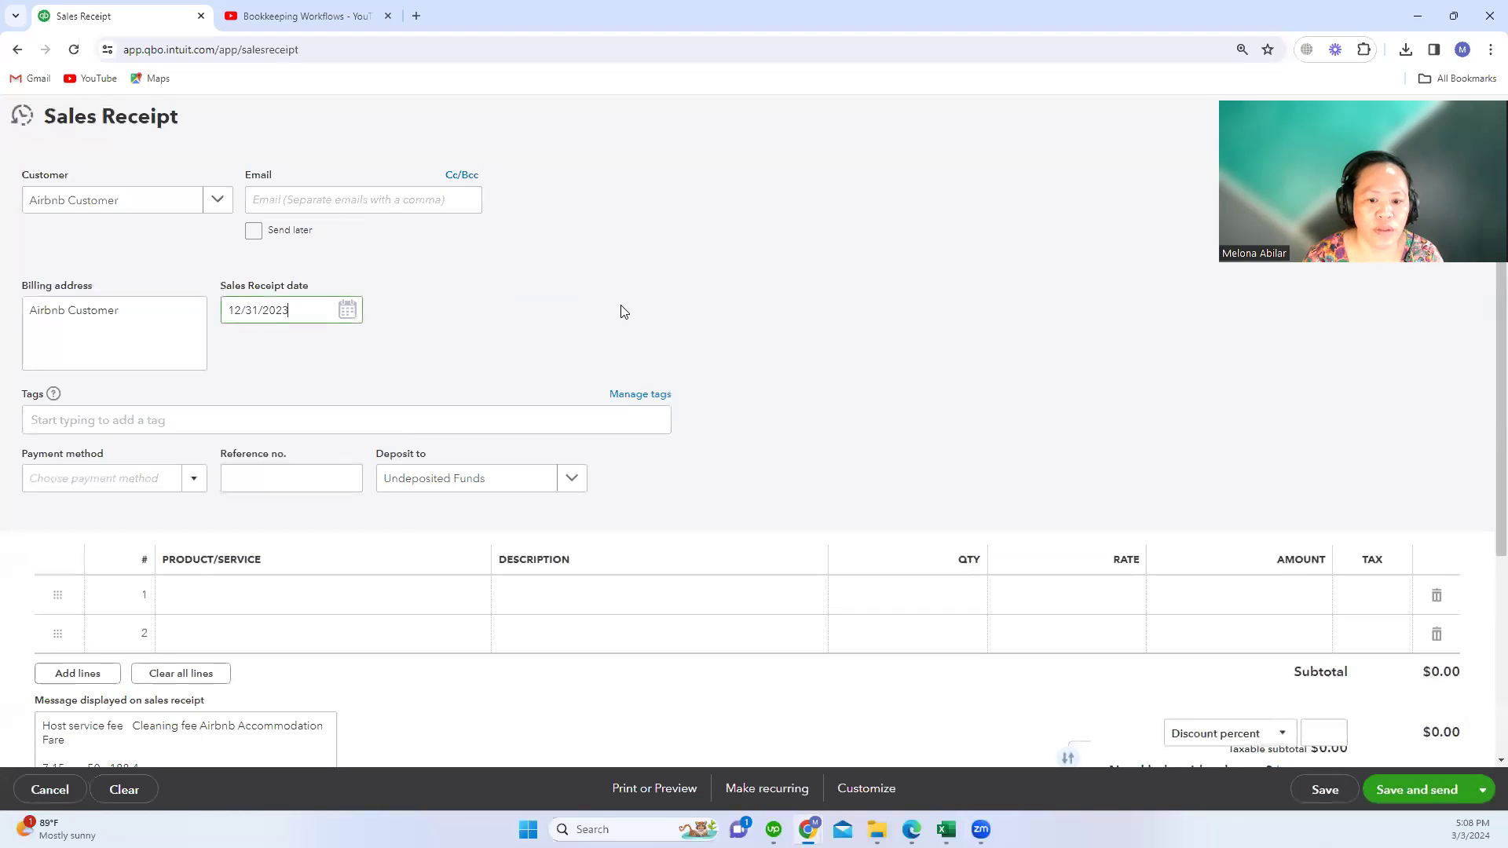
# Choose Checking as the deposit account
pyautogui.scroll(-1, 621, 314)
pyautogui.click(572, 399)
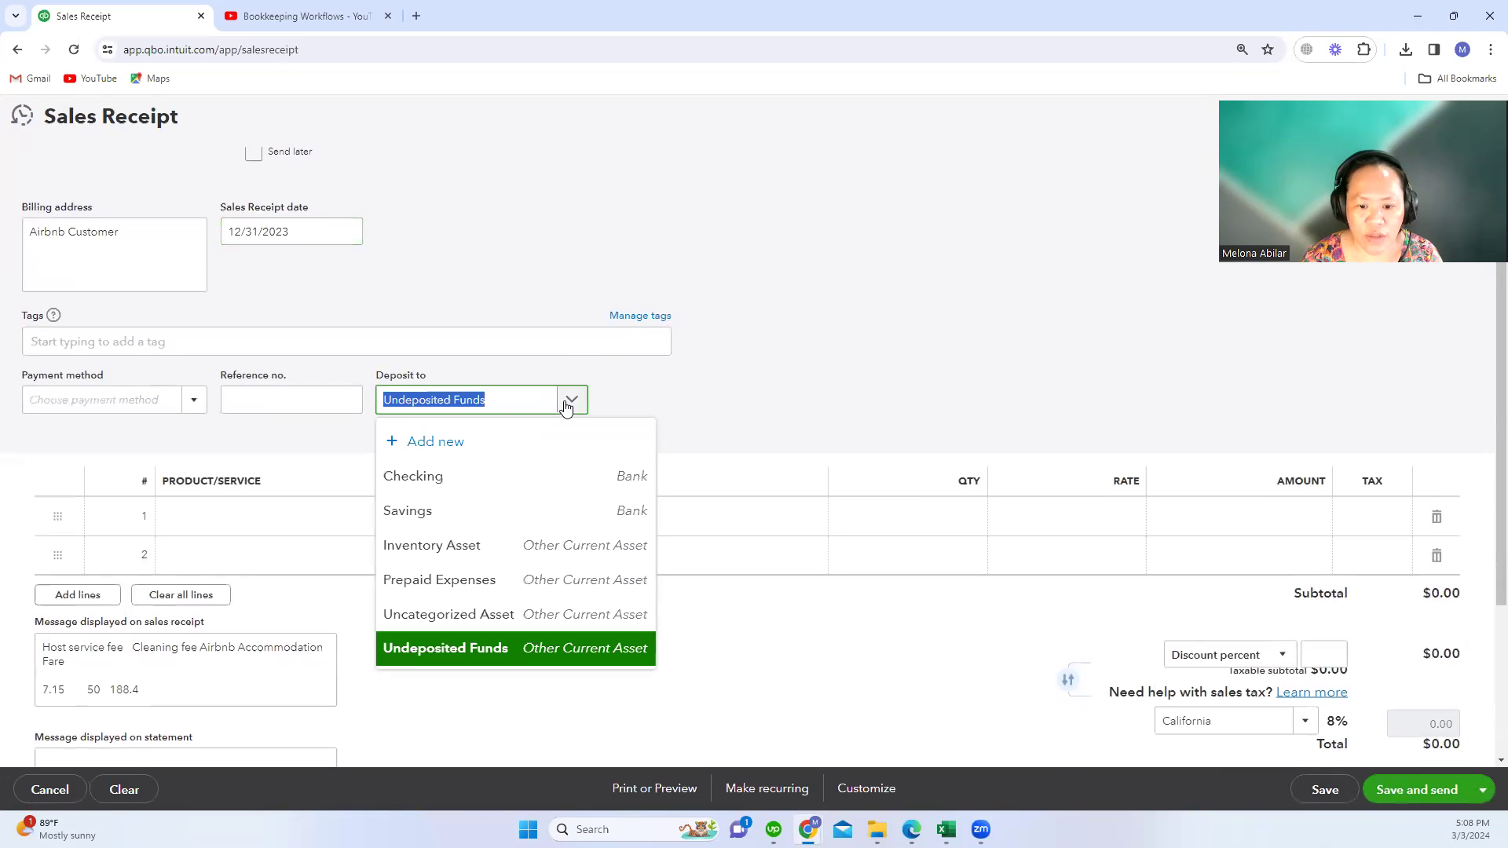
pyautogui.click(539, 476)
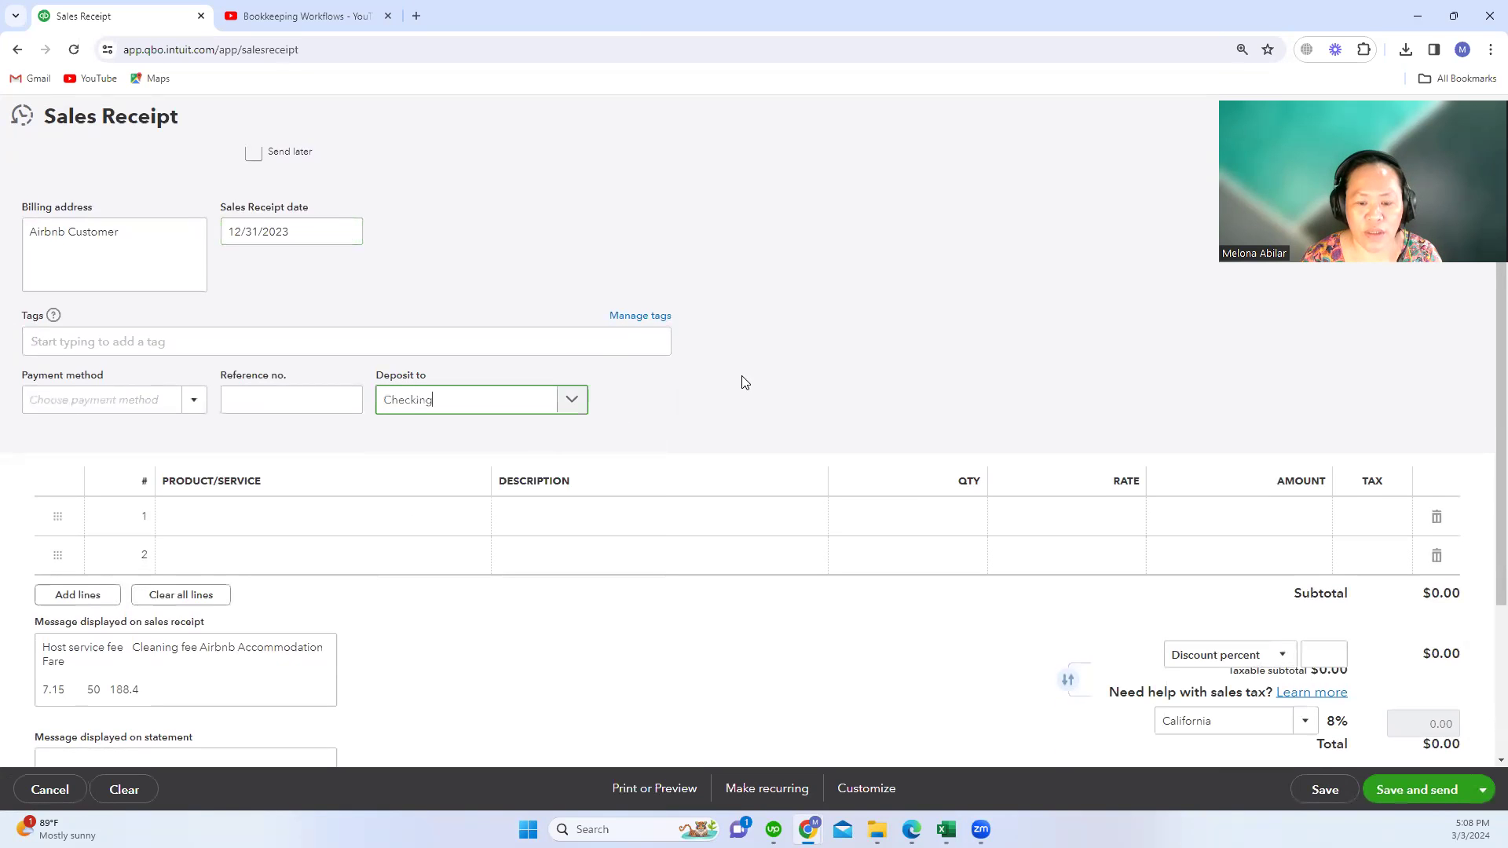
pyautogui.click(574, 399)
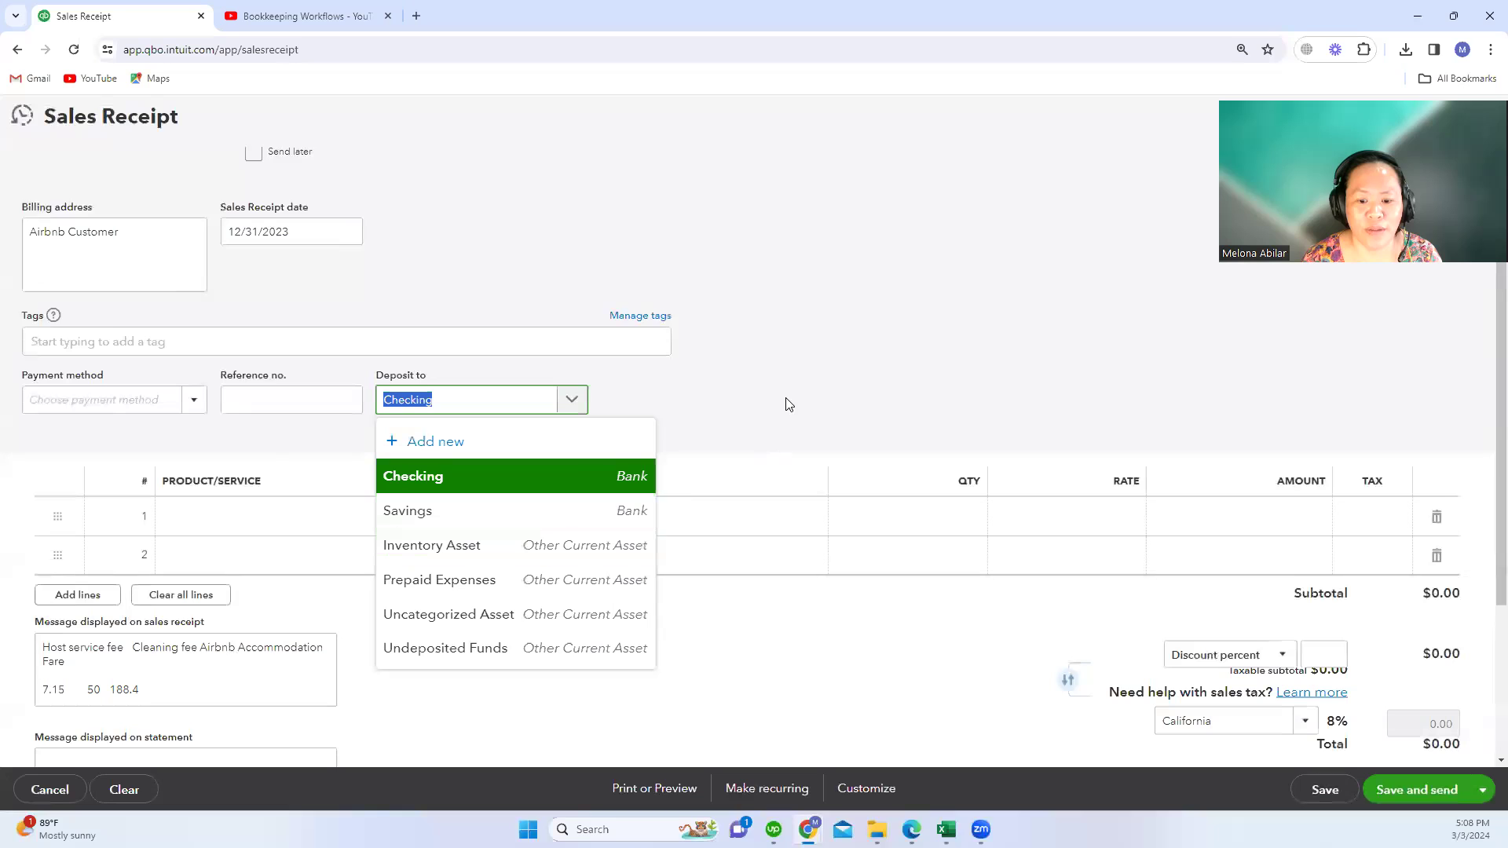
# Fill product rows 1–3 with Airbnb Accommodation Fare, Airbnb Cleaning Fee Income and Airbnb Host Fee
pyautogui.click(831, 383)
pyautogui.click(294, 535)
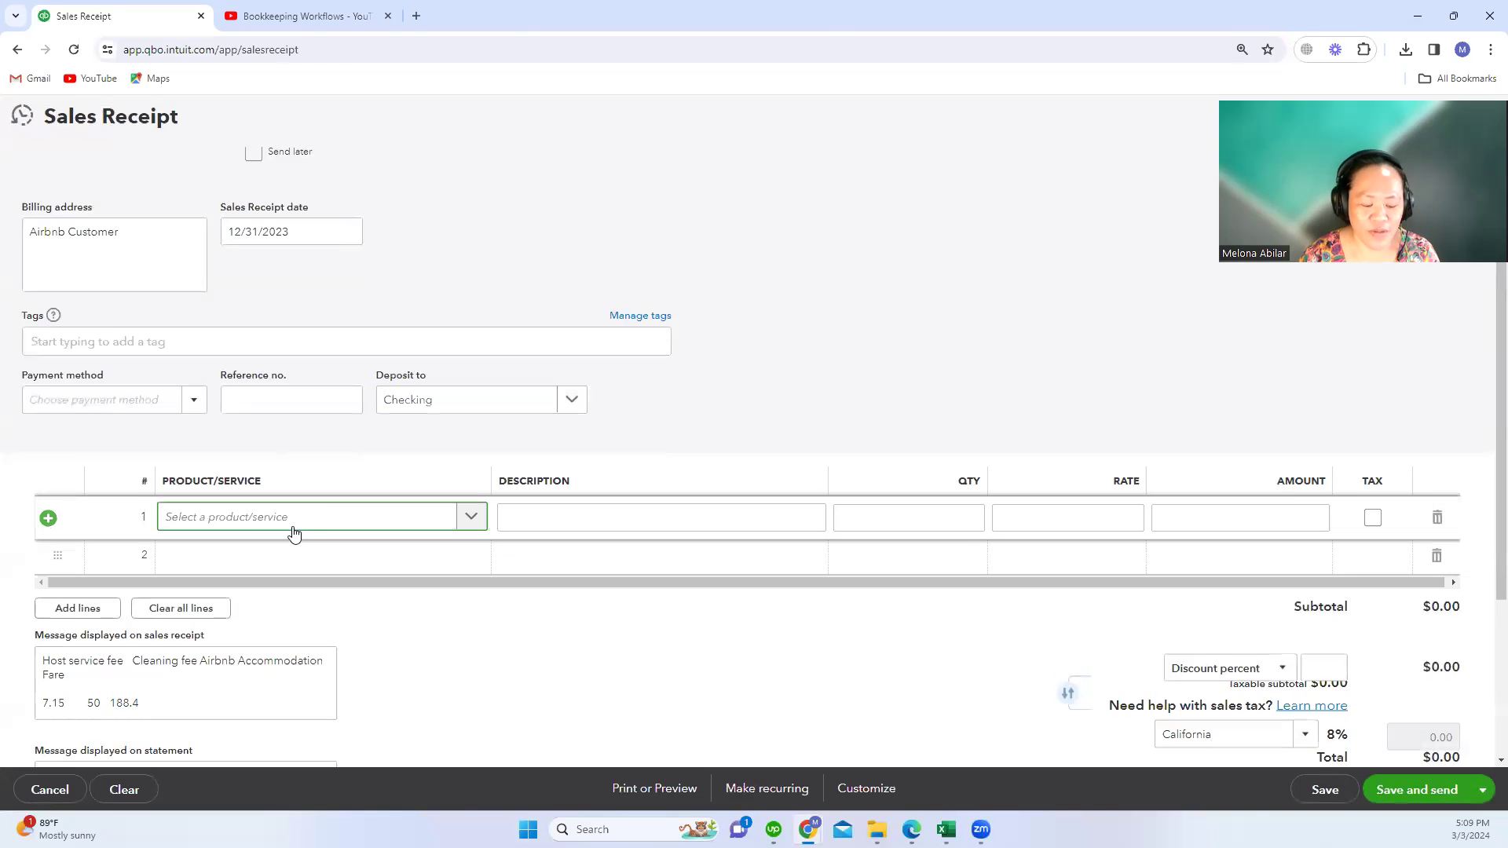
pyautogui.write('accom')
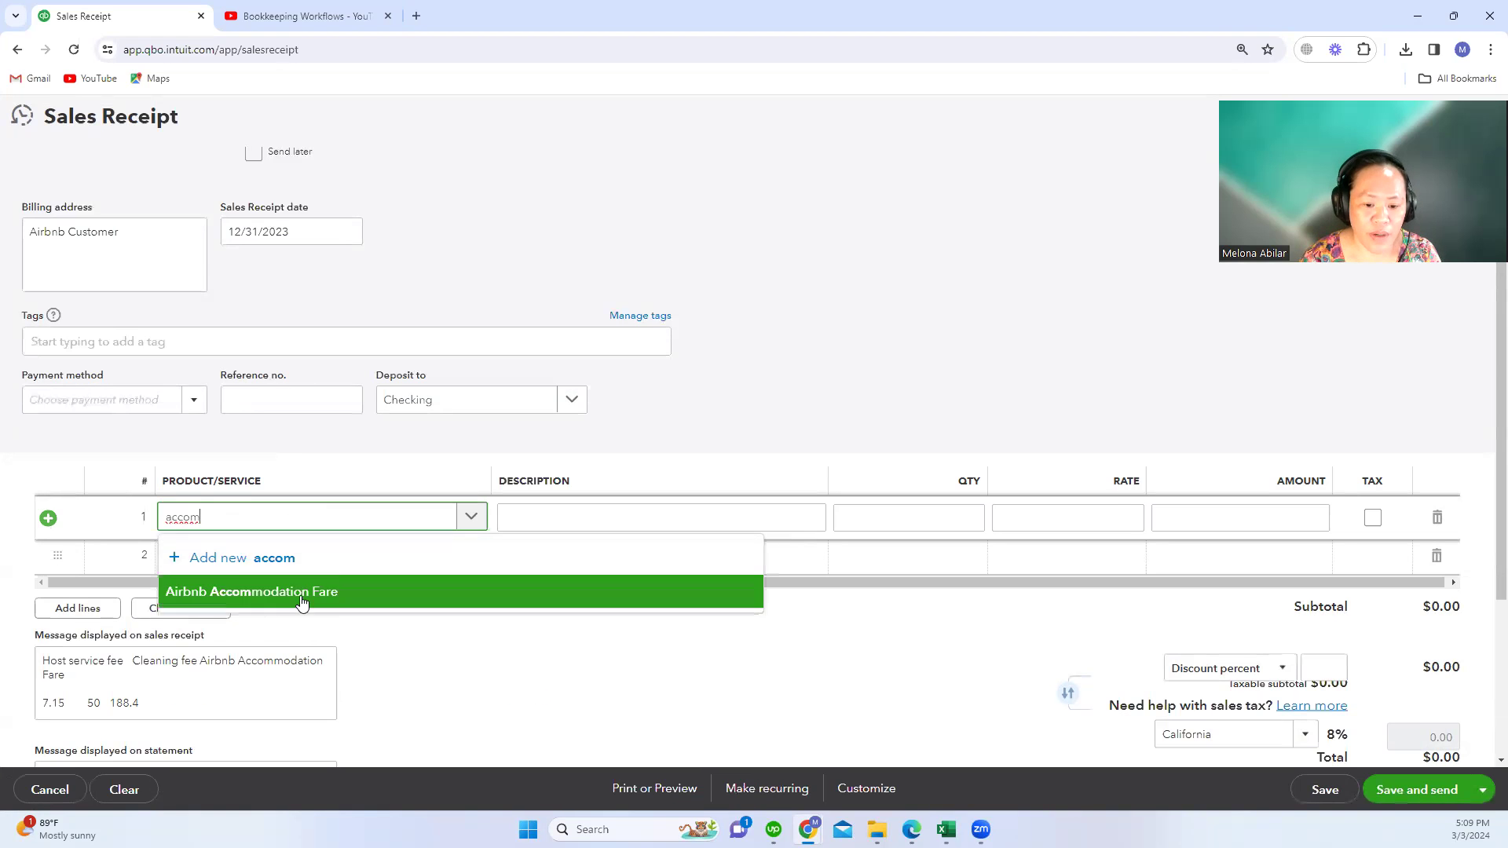
pyautogui.click(301, 599)
pyautogui.click(286, 557)
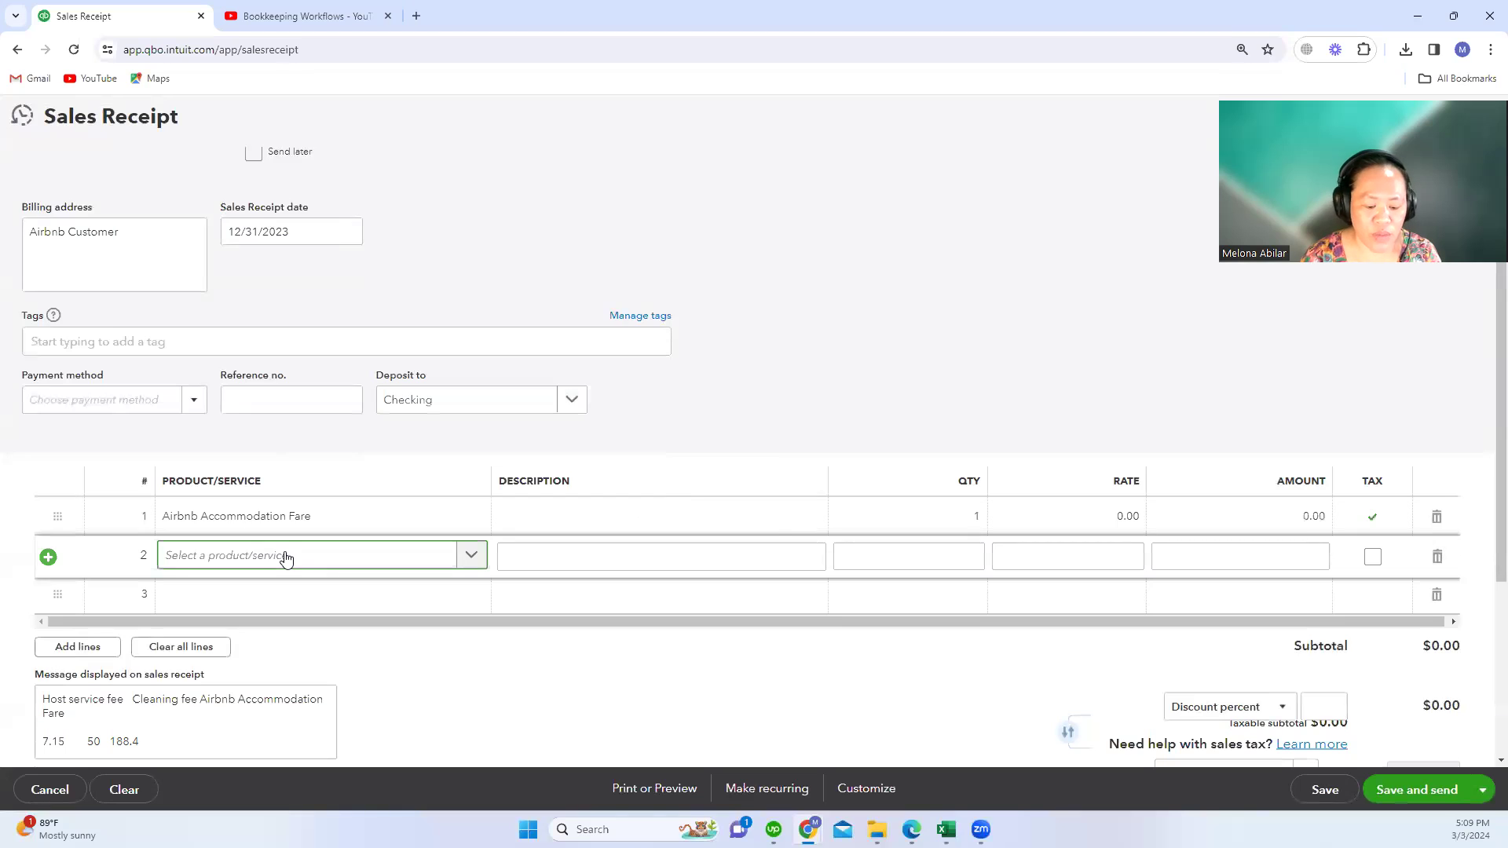
pyautogui.write('a')
pyautogui.press('BackSpace')
pyautogui.write('cleaning')
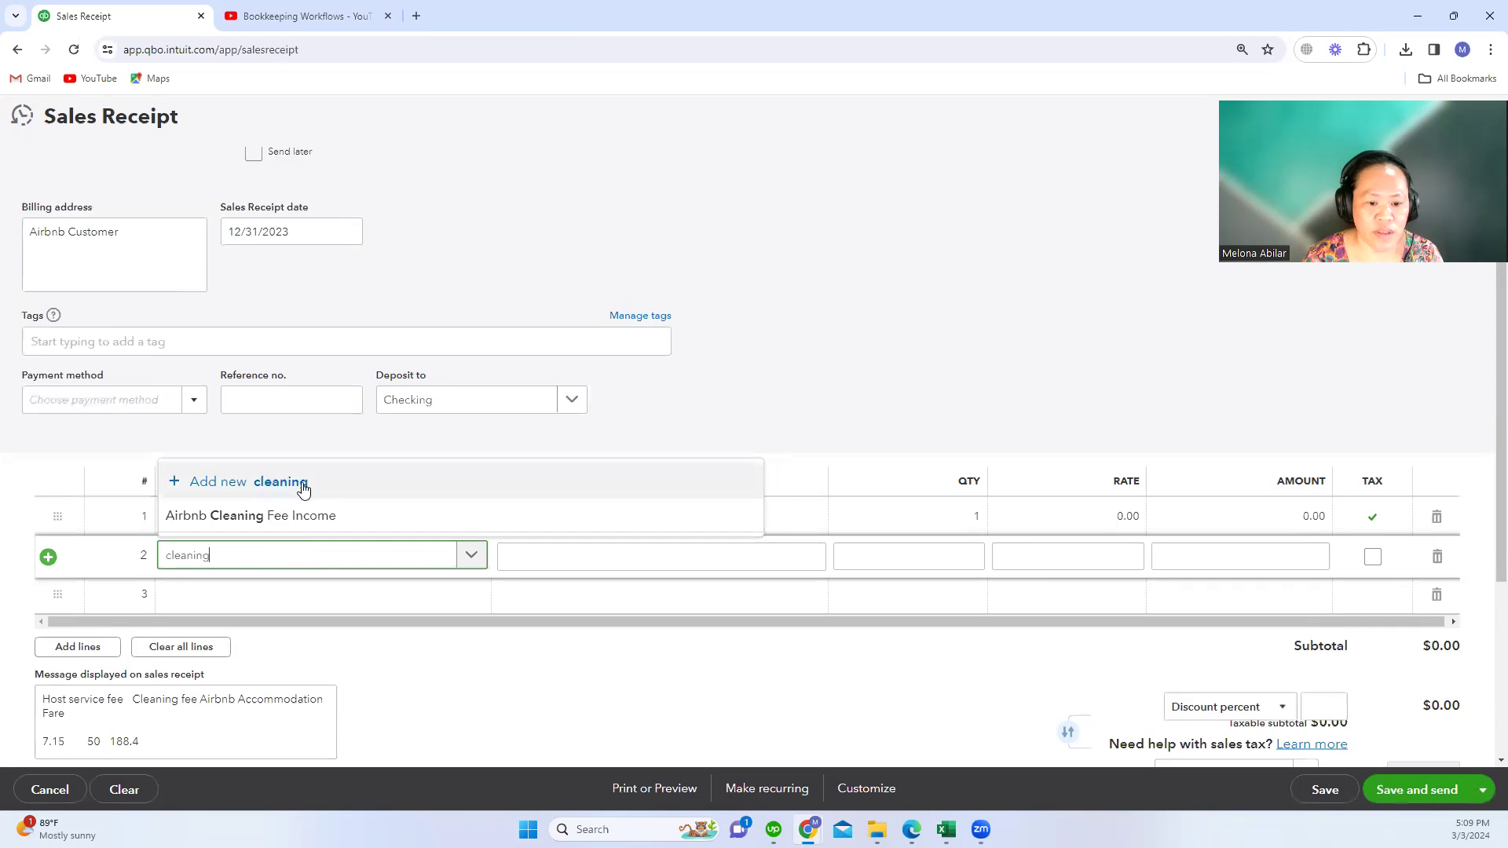
pyautogui.click(345, 515)
pyautogui.click(280, 597)
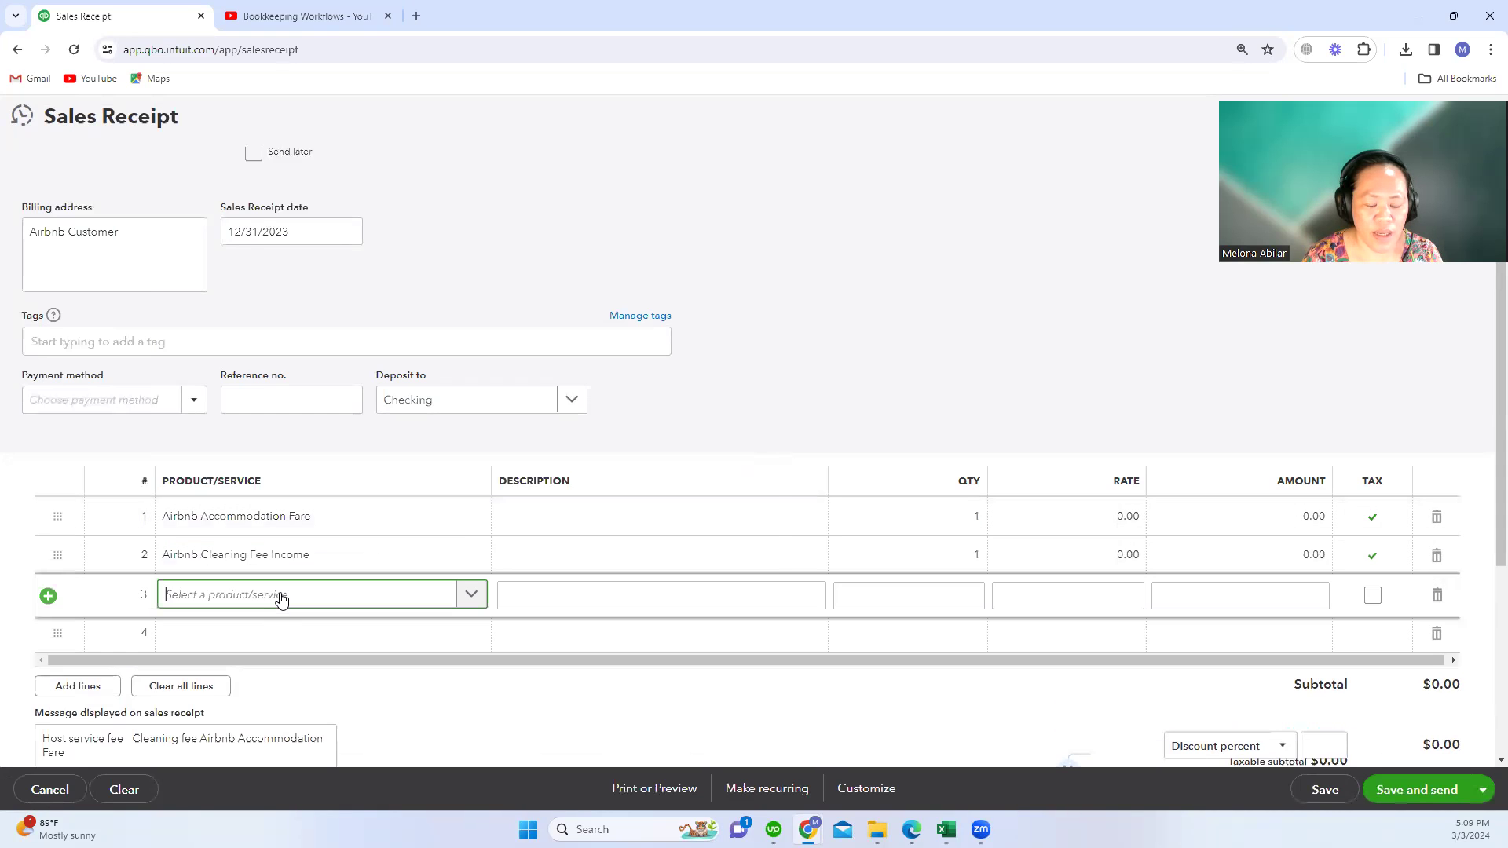
pyautogui.write('airbnb')
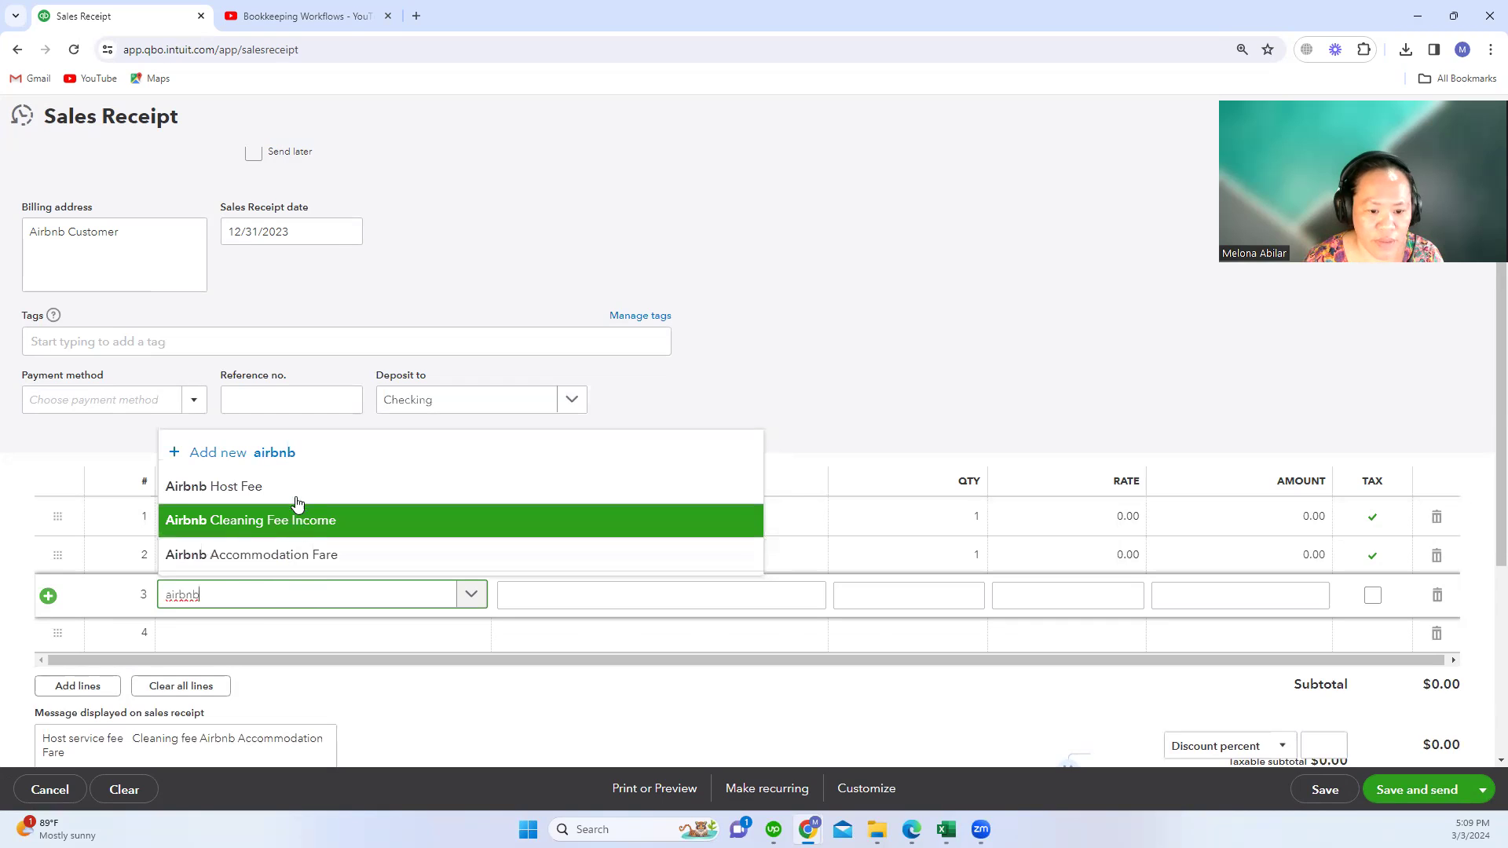
pyautogui.click(296, 493)
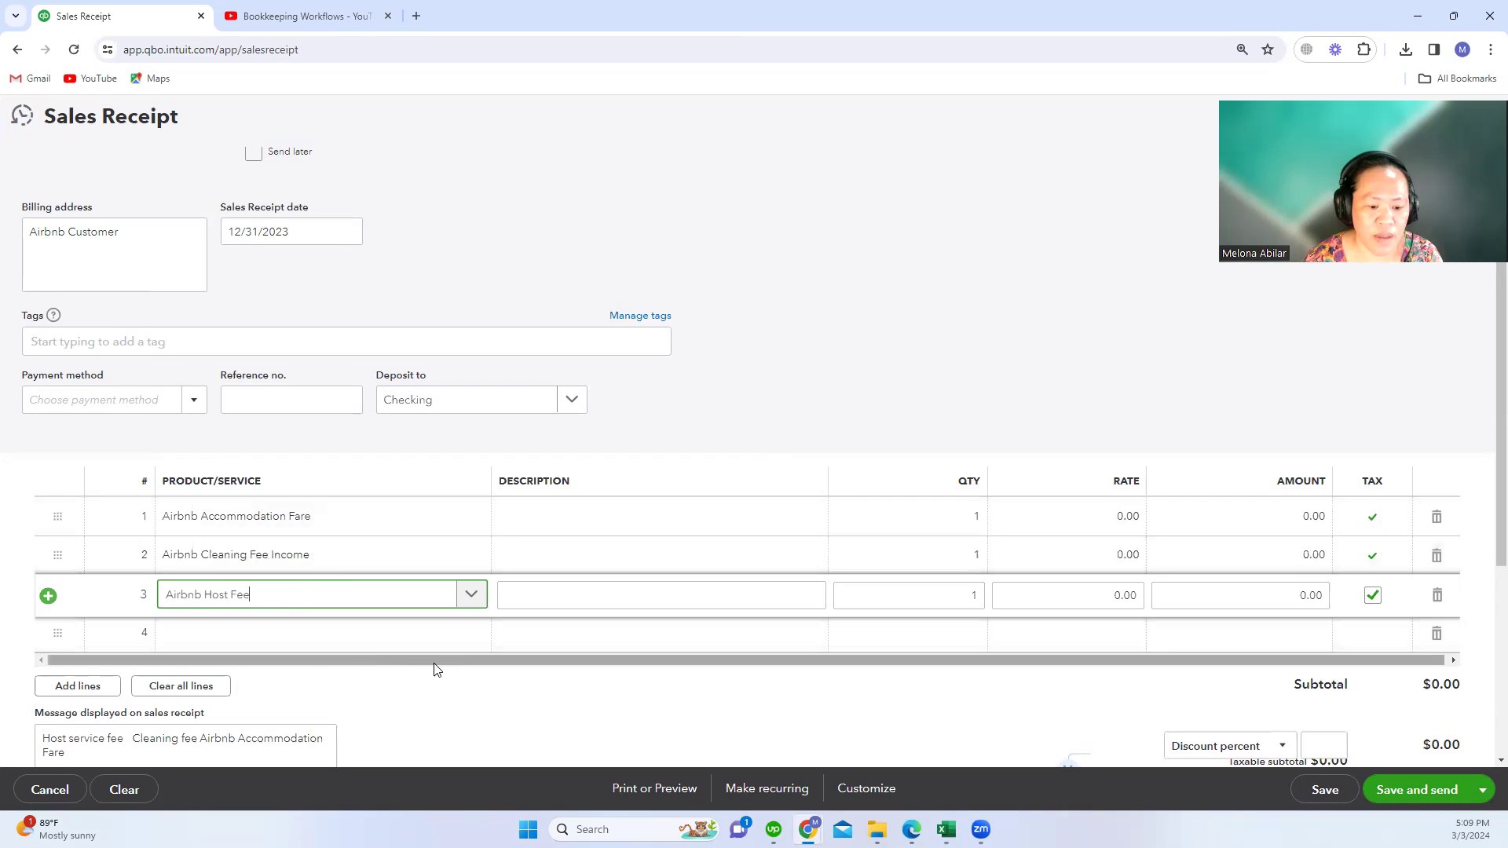
# Select the 188.4 amount in the receipt message to copy it
pyautogui.scroll(-1, 434, 667)
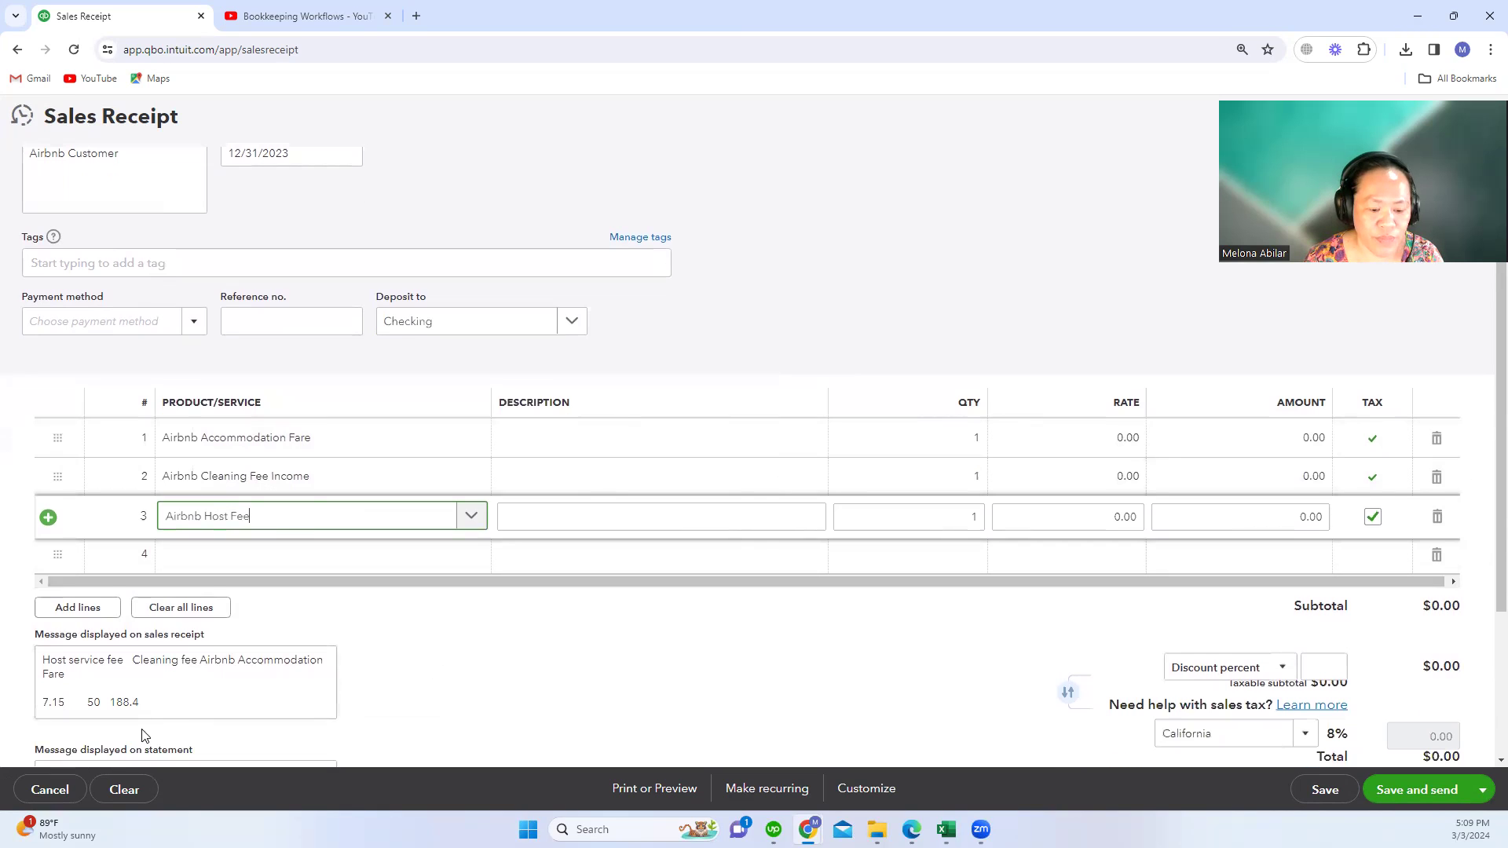
pyautogui.click(110, 703)
pyautogui.doubleClick(123, 706)
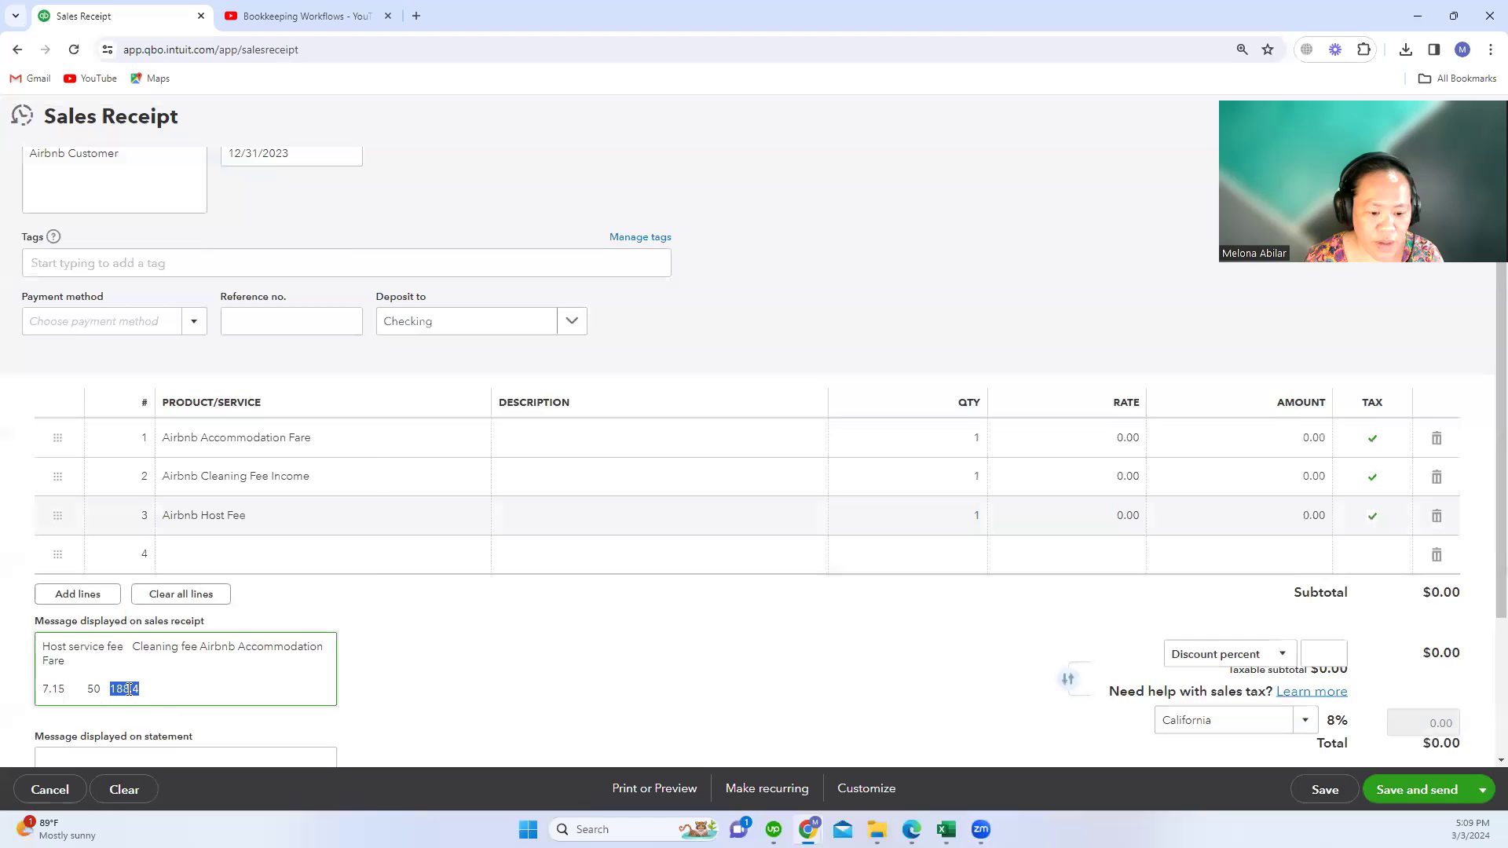
pyautogui.rightClick(128, 690)
# Enter line rates of 188.40 for Accommodation Fare, 50 for Cleaning Fee and -7.15 for Host Fee
pyautogui.click(165, 381)
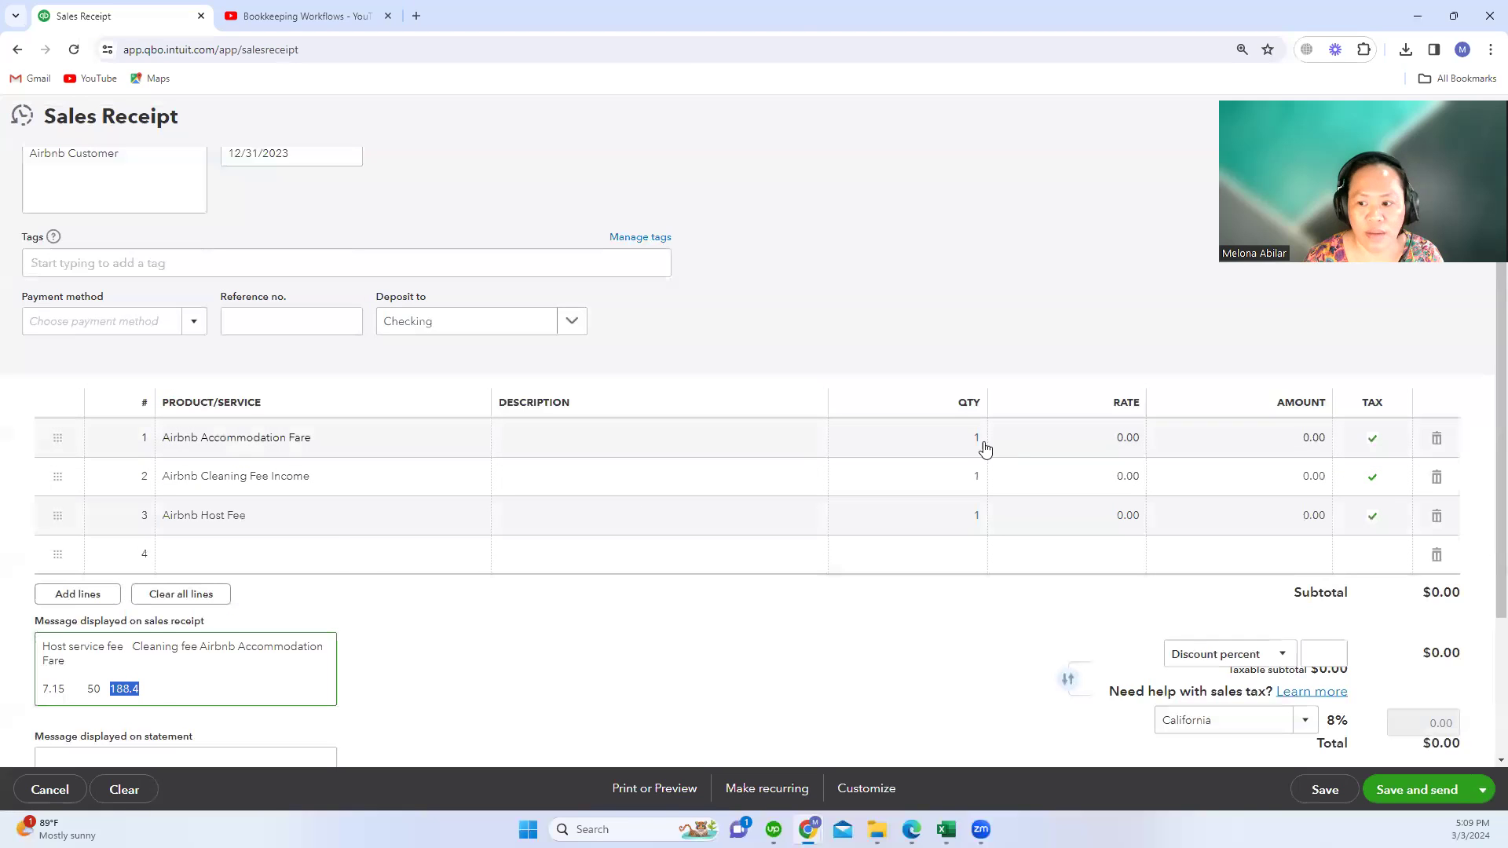
pyautogui.click(1112, 436)
pyautogui.rightClick(1112, 428)
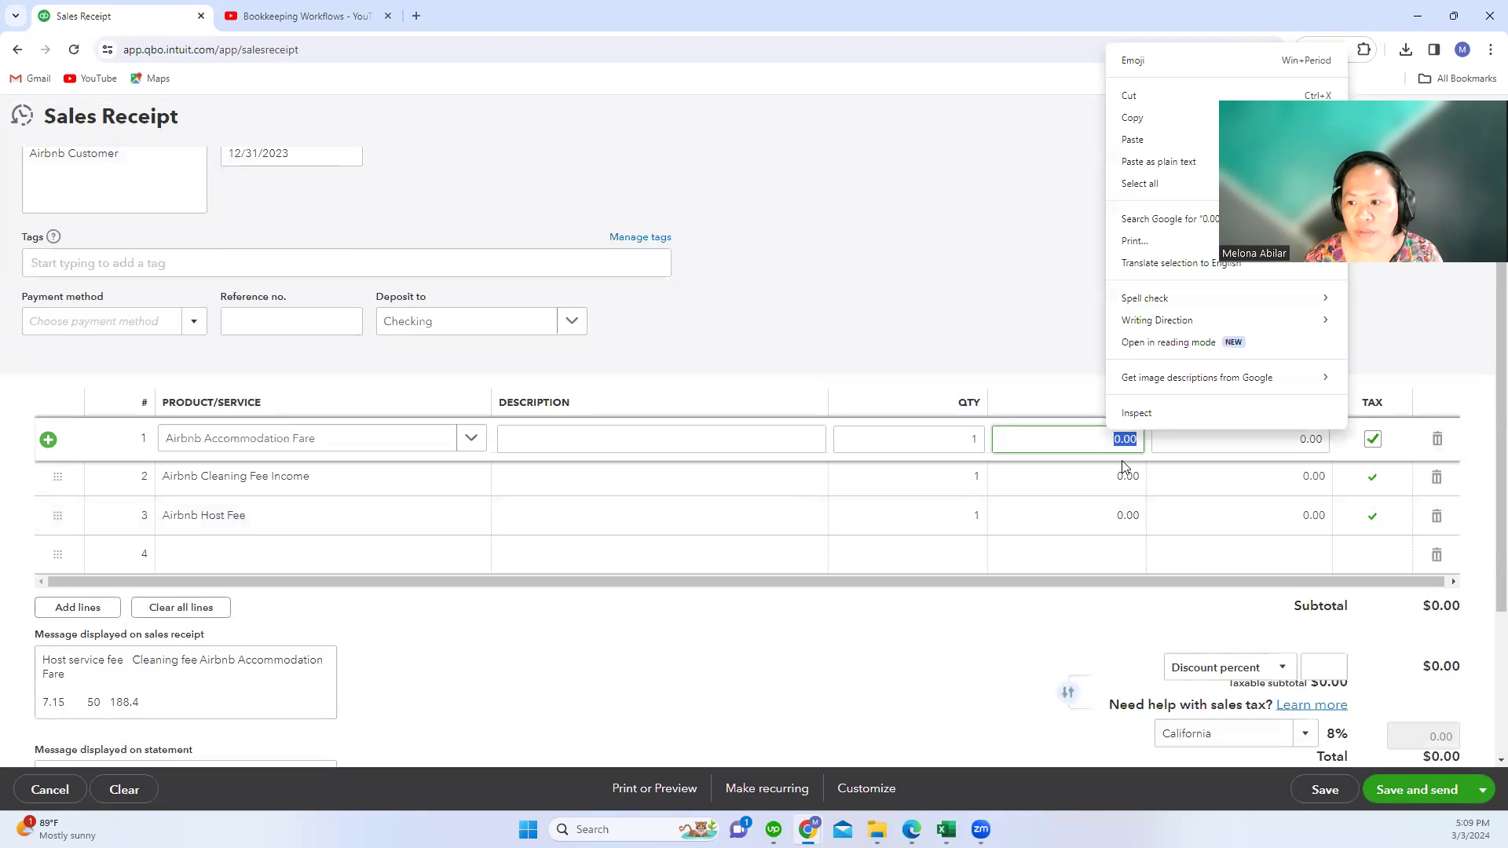
pyautogui.click(1133, 139)
pyautogui.click(973, 225)
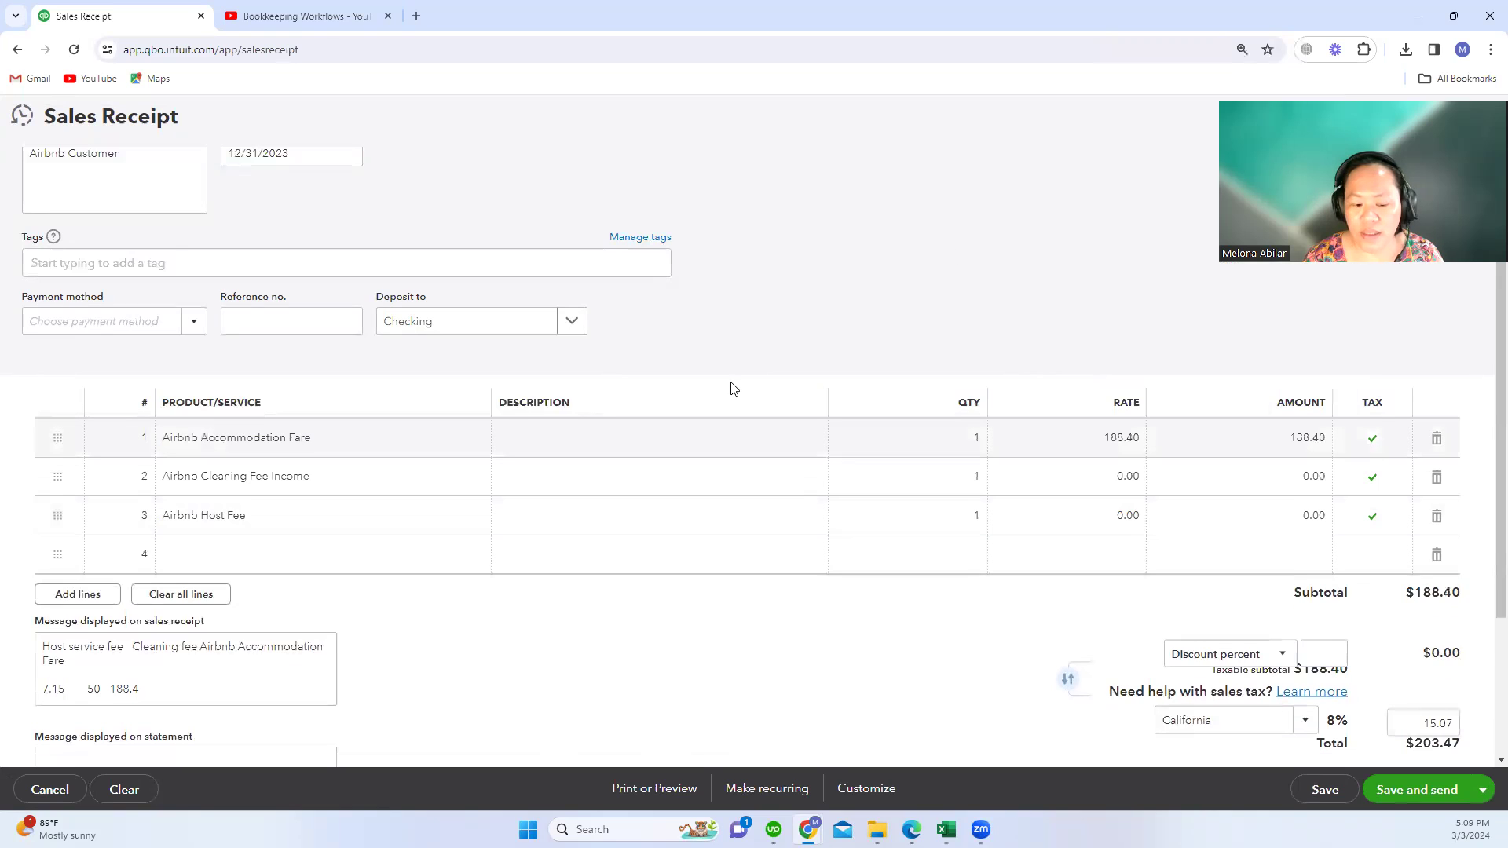
pyautogui.click(1123, 476)
pyautogui.write('50')
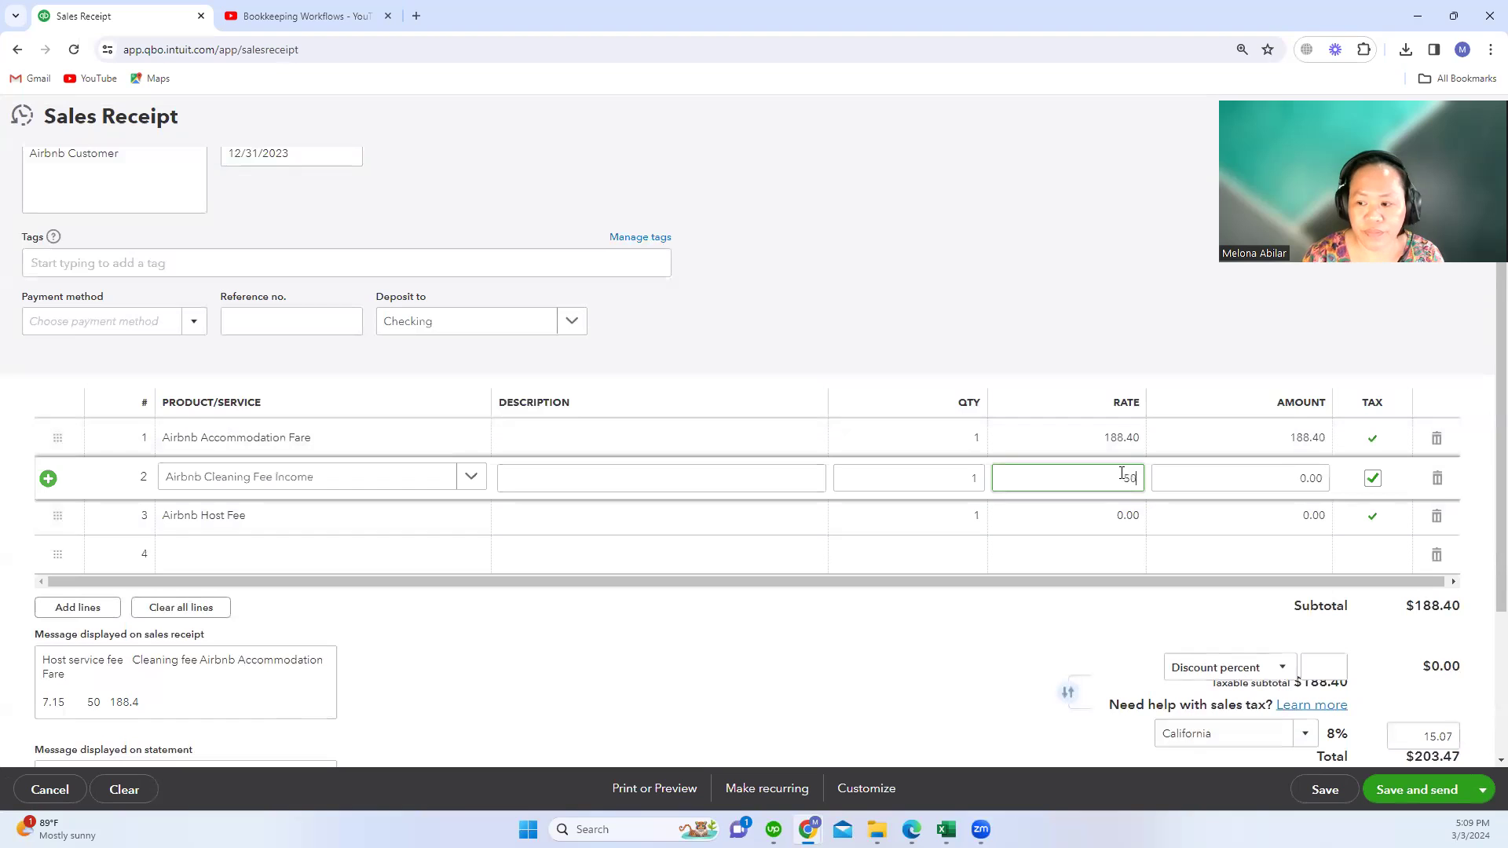
pyautogui.click(1121, 519)
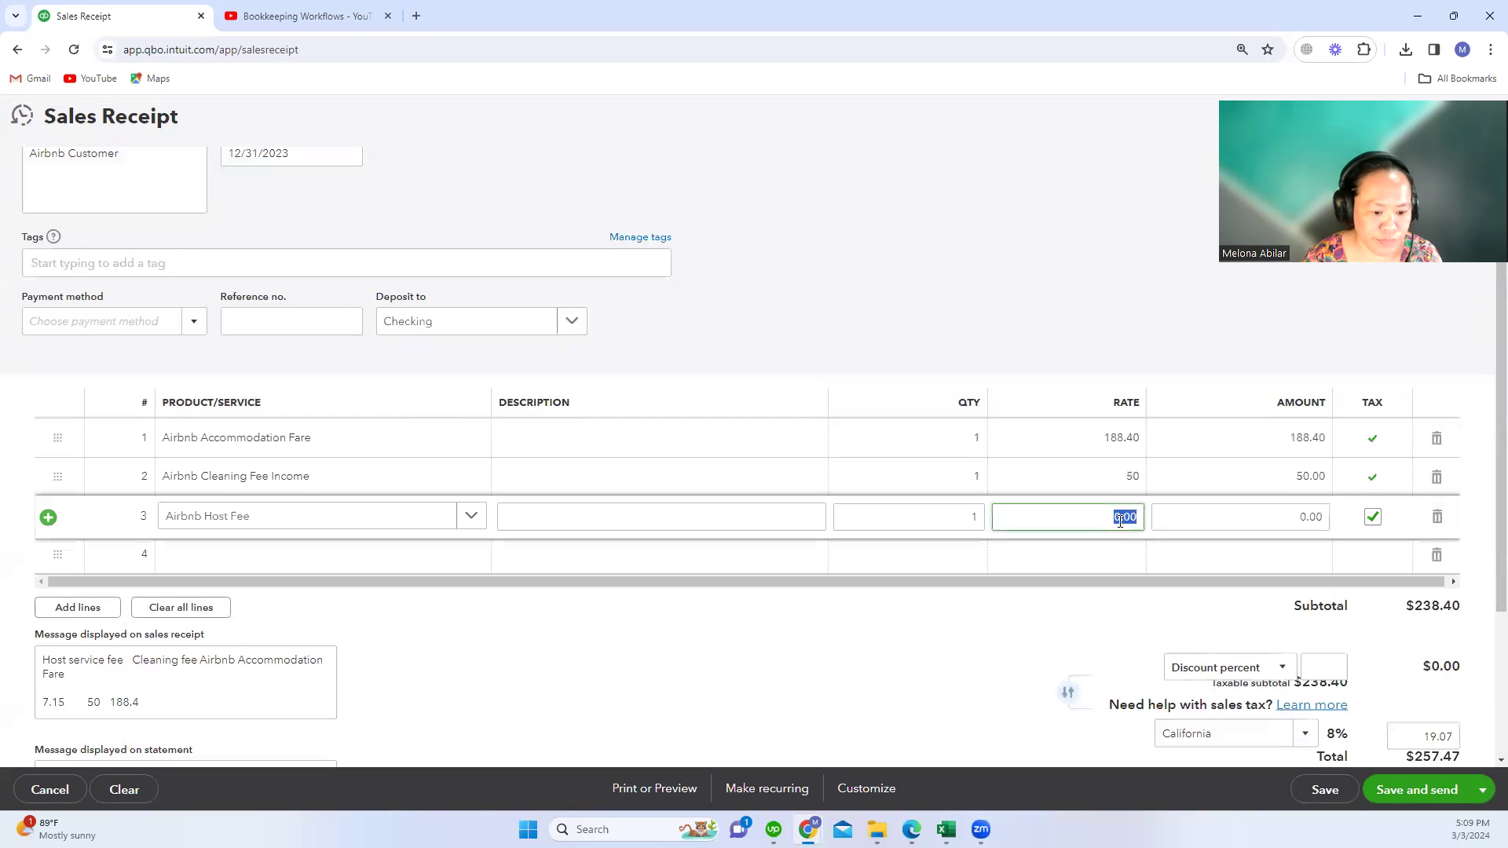
pyautogui.write('-')
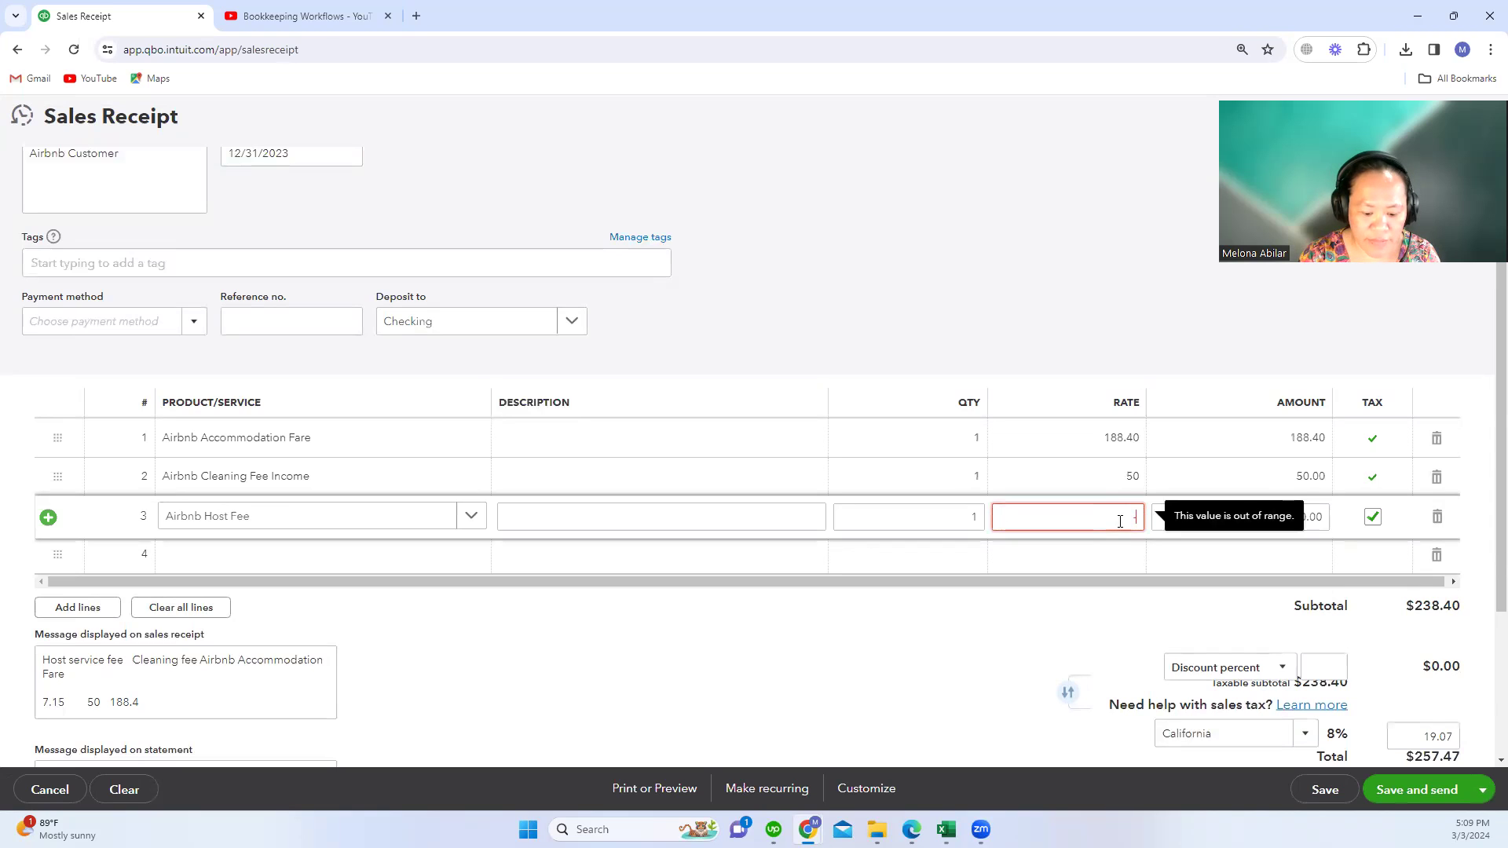
pyautogui.write('7.15')
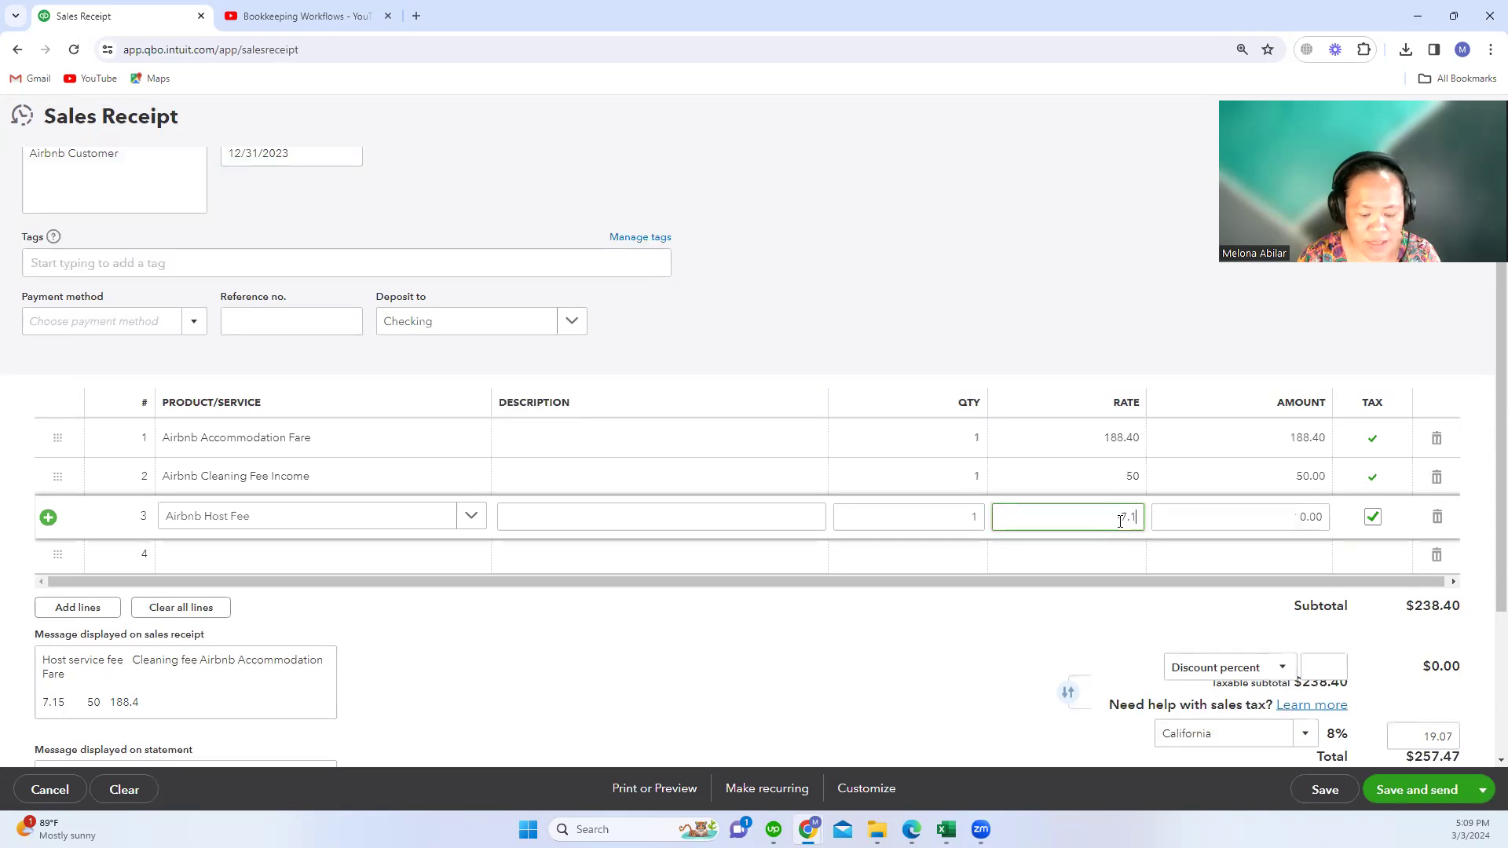
pyautogui.click(1051, 631)
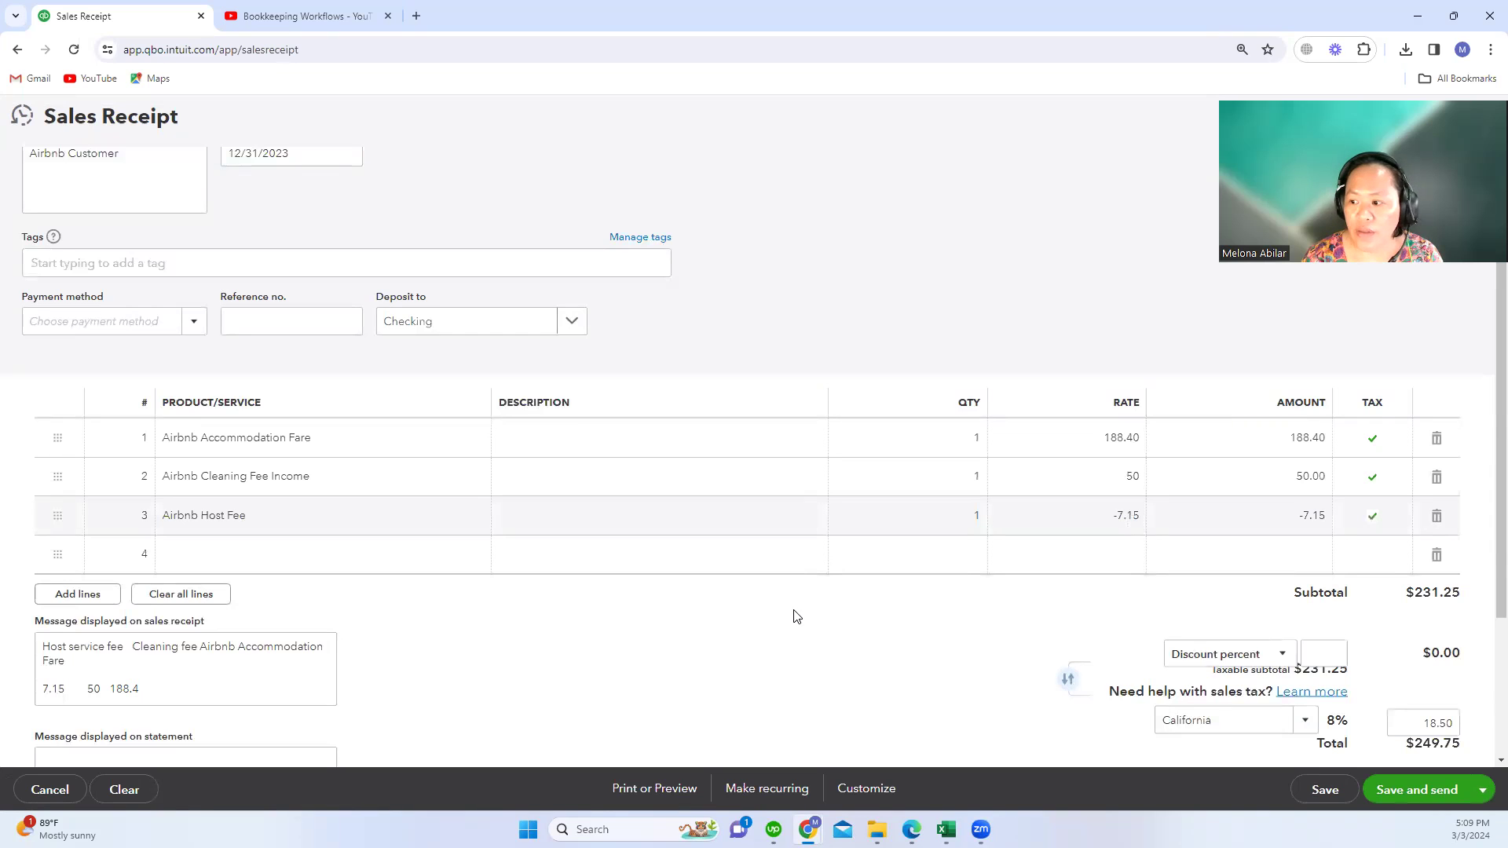
# Clear the Tax checkbox on the Accommodation Fare, Cleaning Fee and Host Fee lines
pyautogui.click(1374, 440)
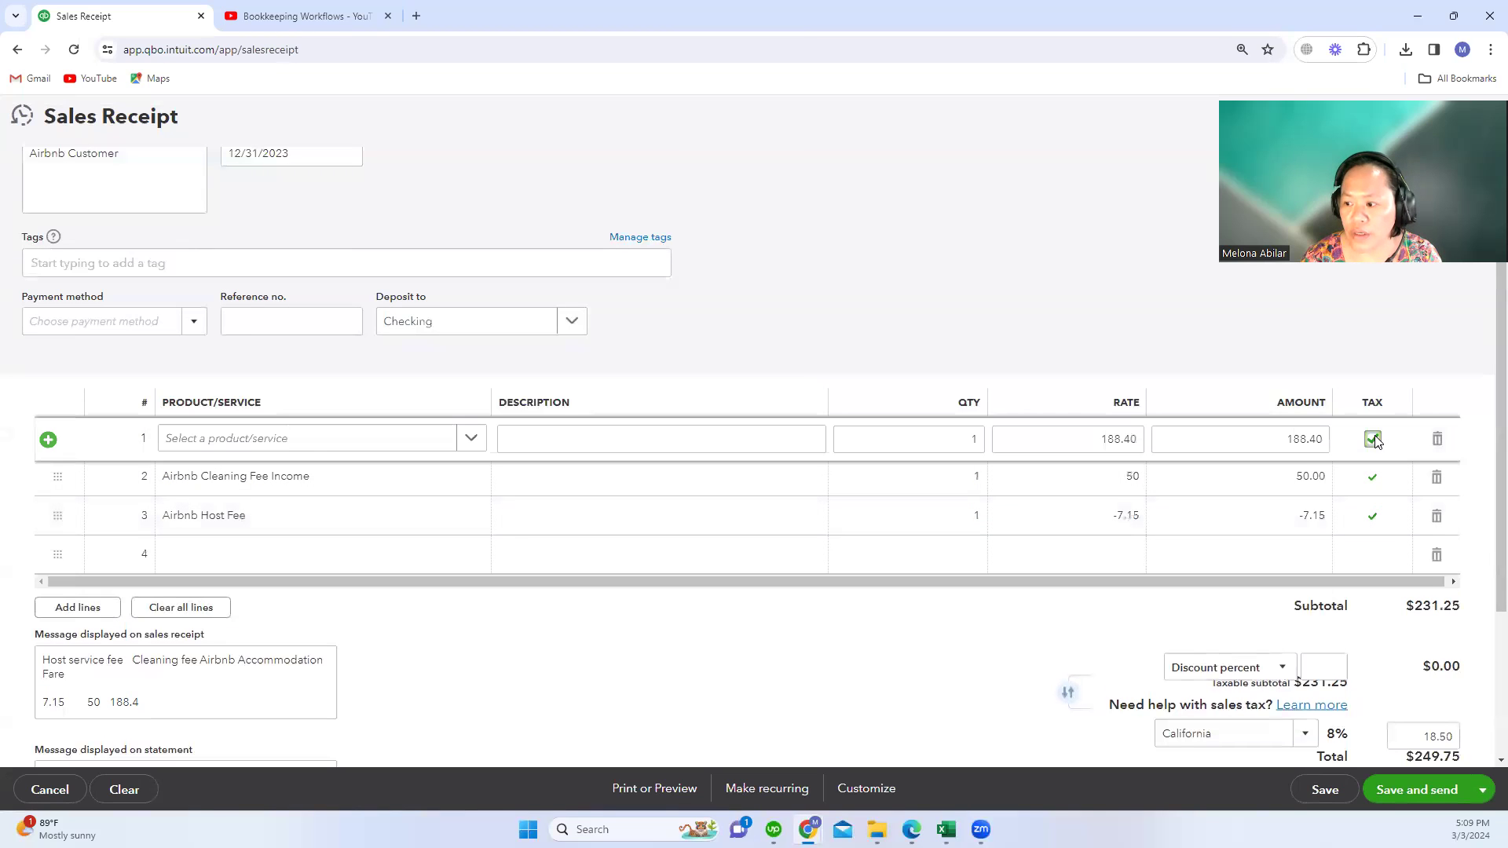
pyautogui.click(1374, 440)
pyautogui.click(1374, 478)
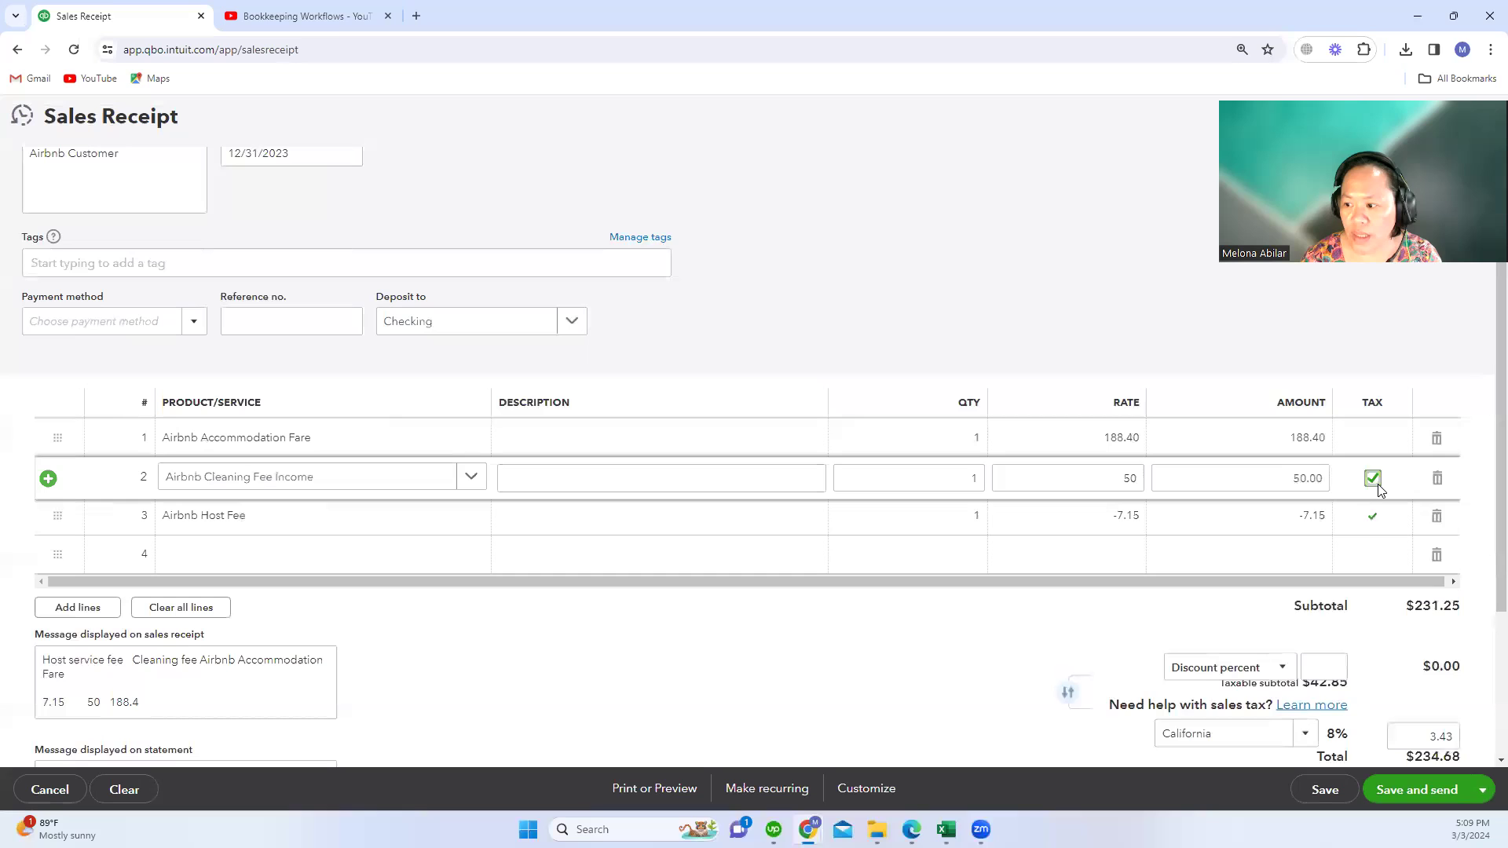
pyautogui.click(1374, 478)
pyautogui.click(1374, 516)
pyautogui.click(1374, 517)
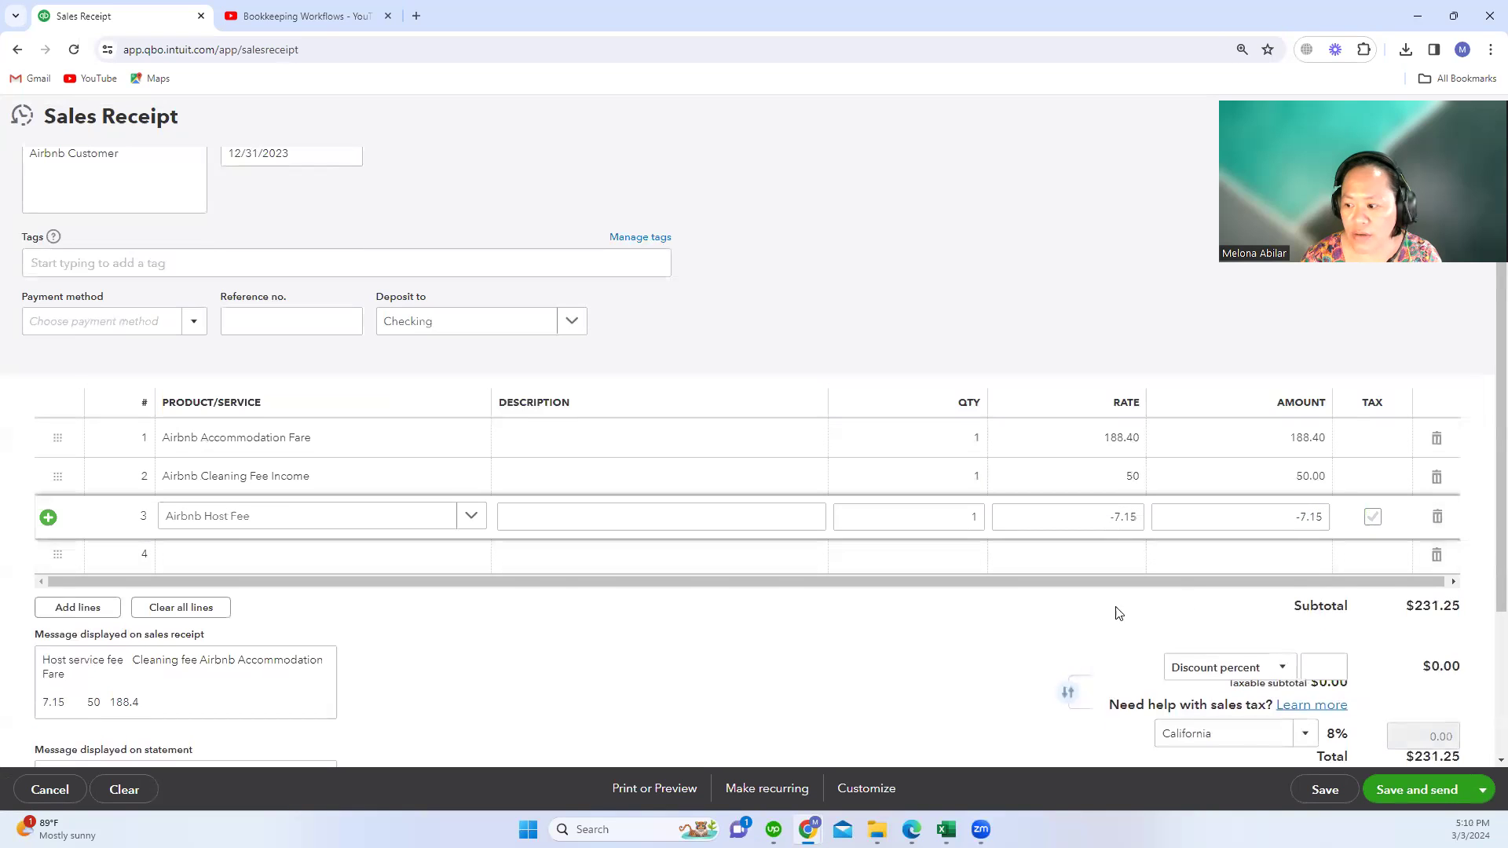
pyautogui.click(1007, 680)
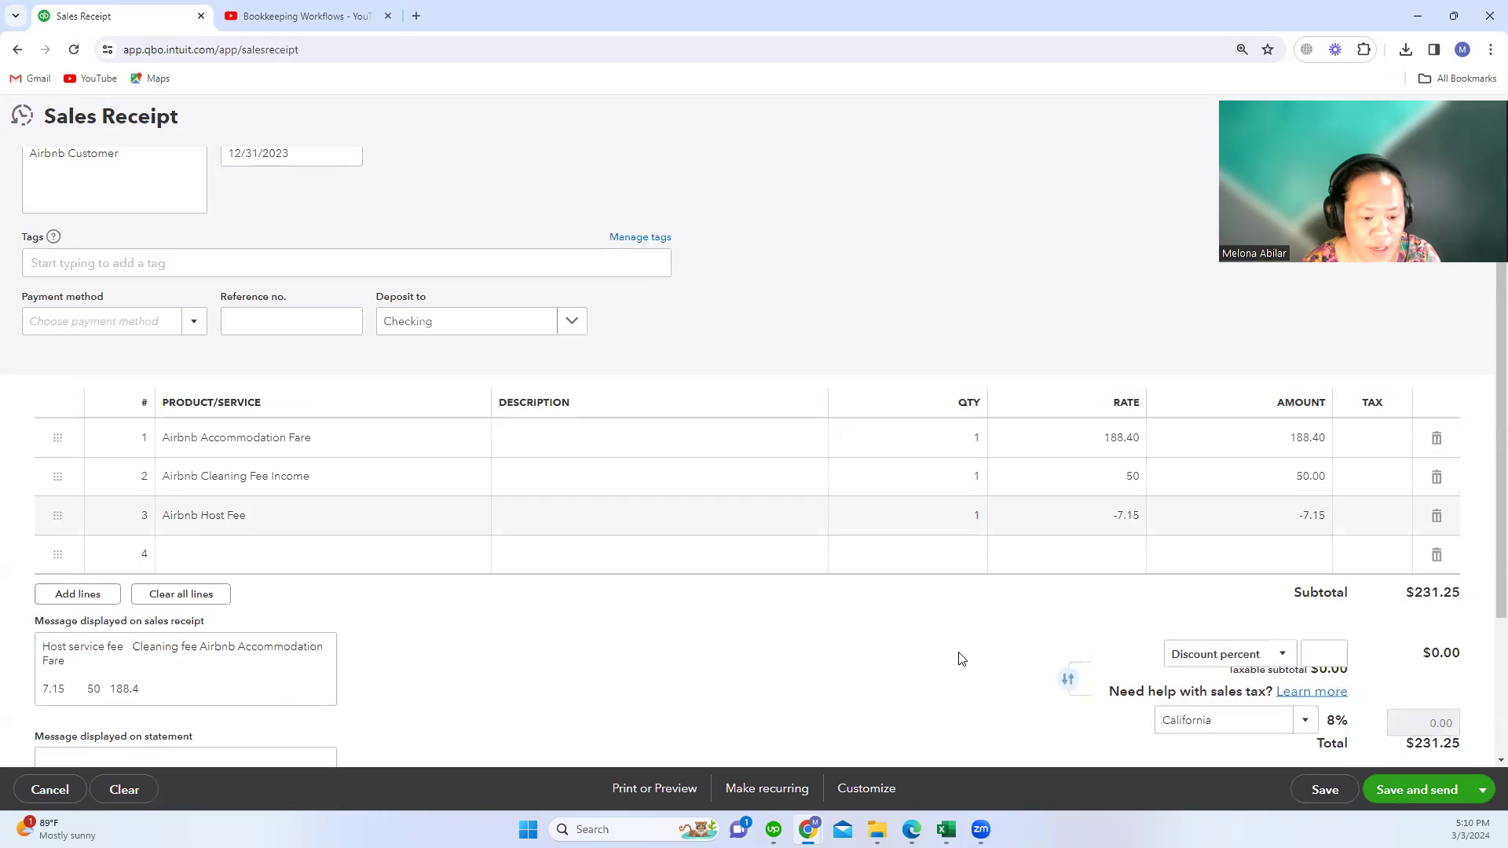
# Enter the guest's name as the description on the Accommodation Fare, Cleaning Fee and Host Fee lines
pyautogui.click(196, 679)
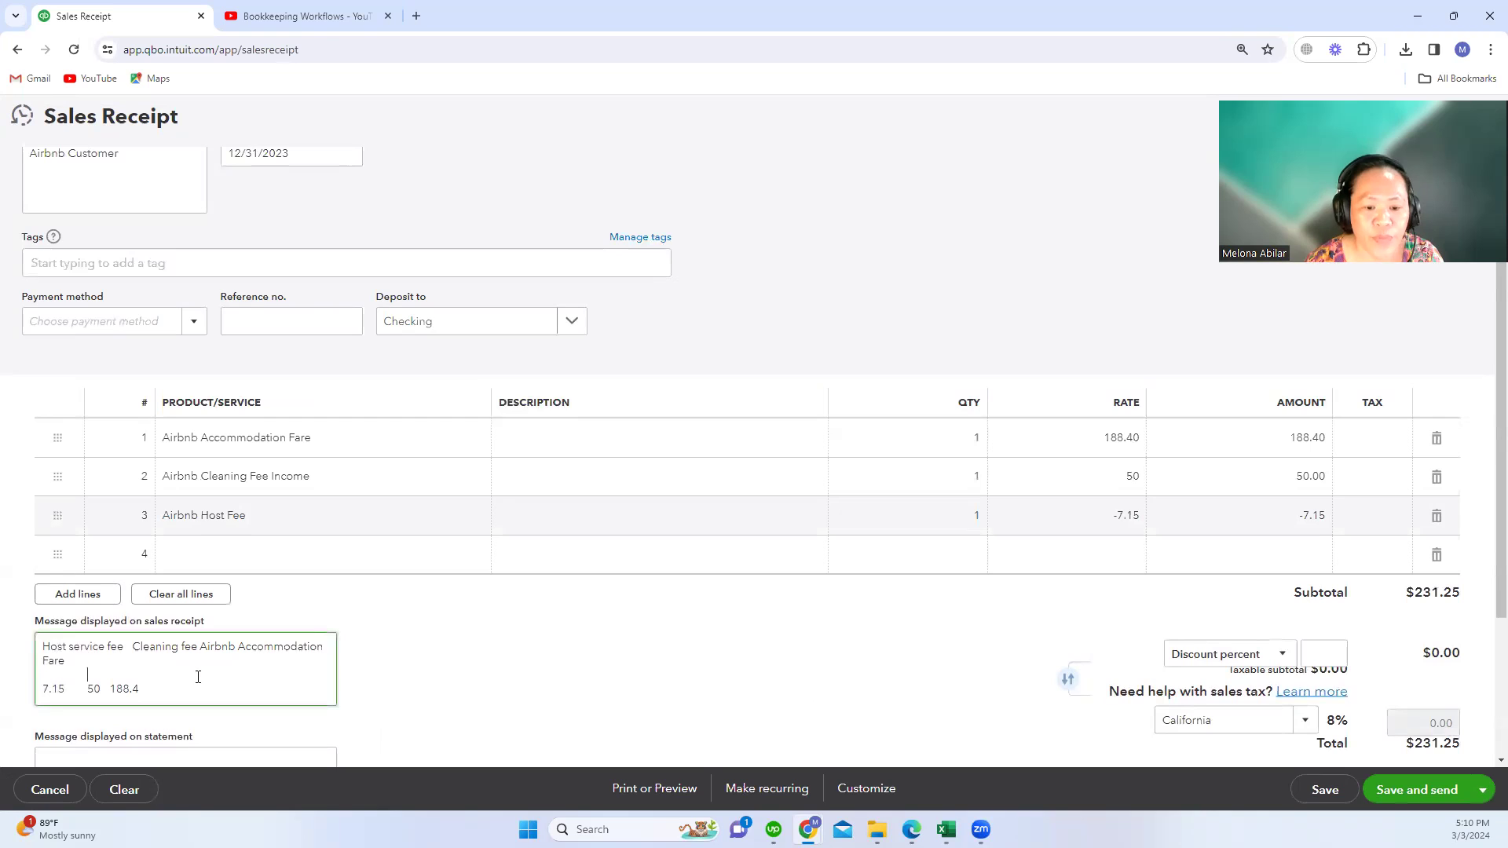
pyautogui.click(578, 437)
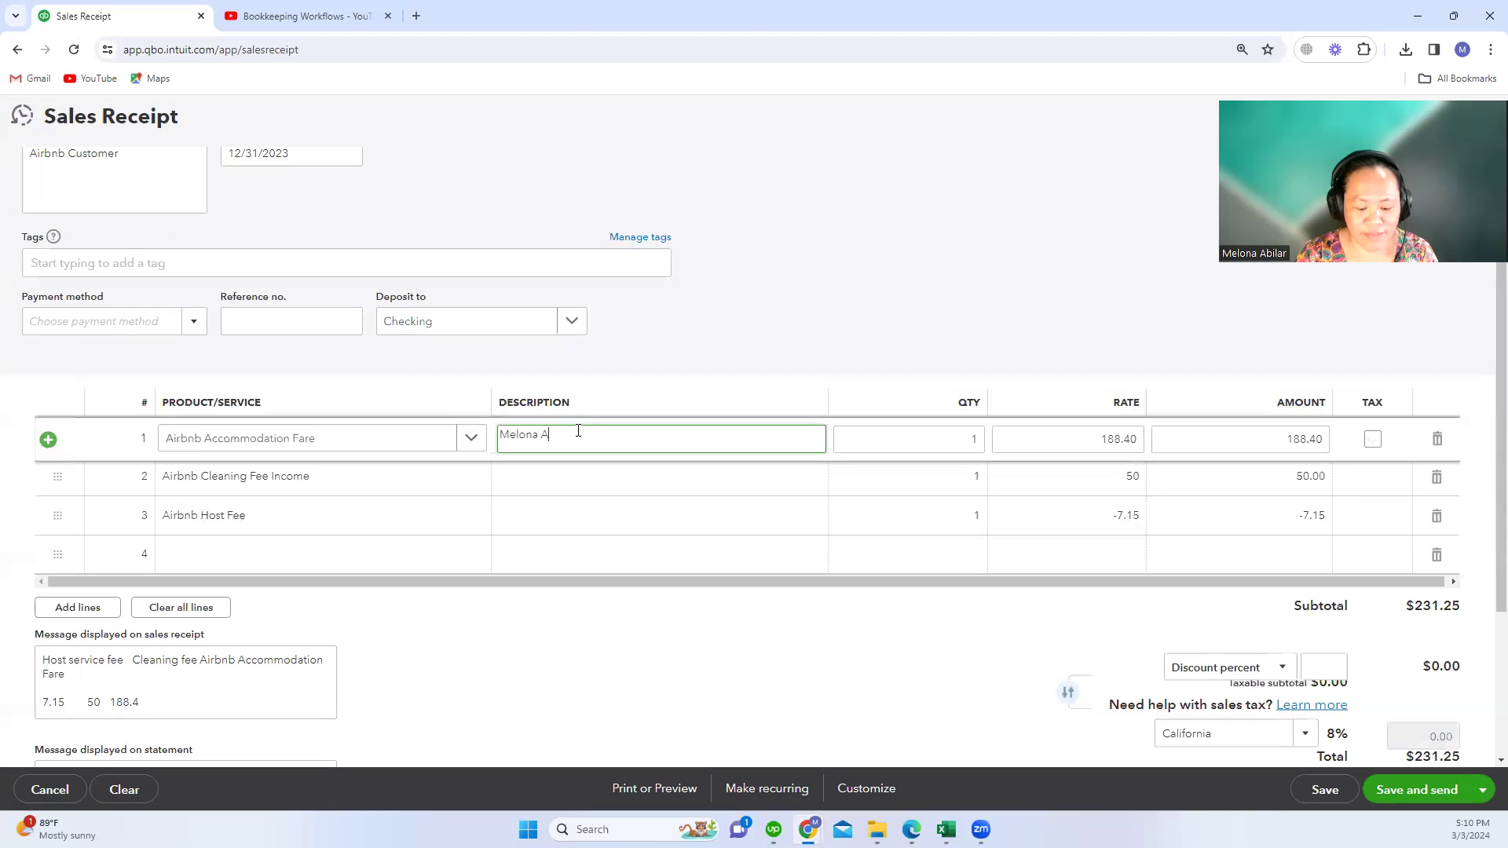
pyautogui.click(565, 473)
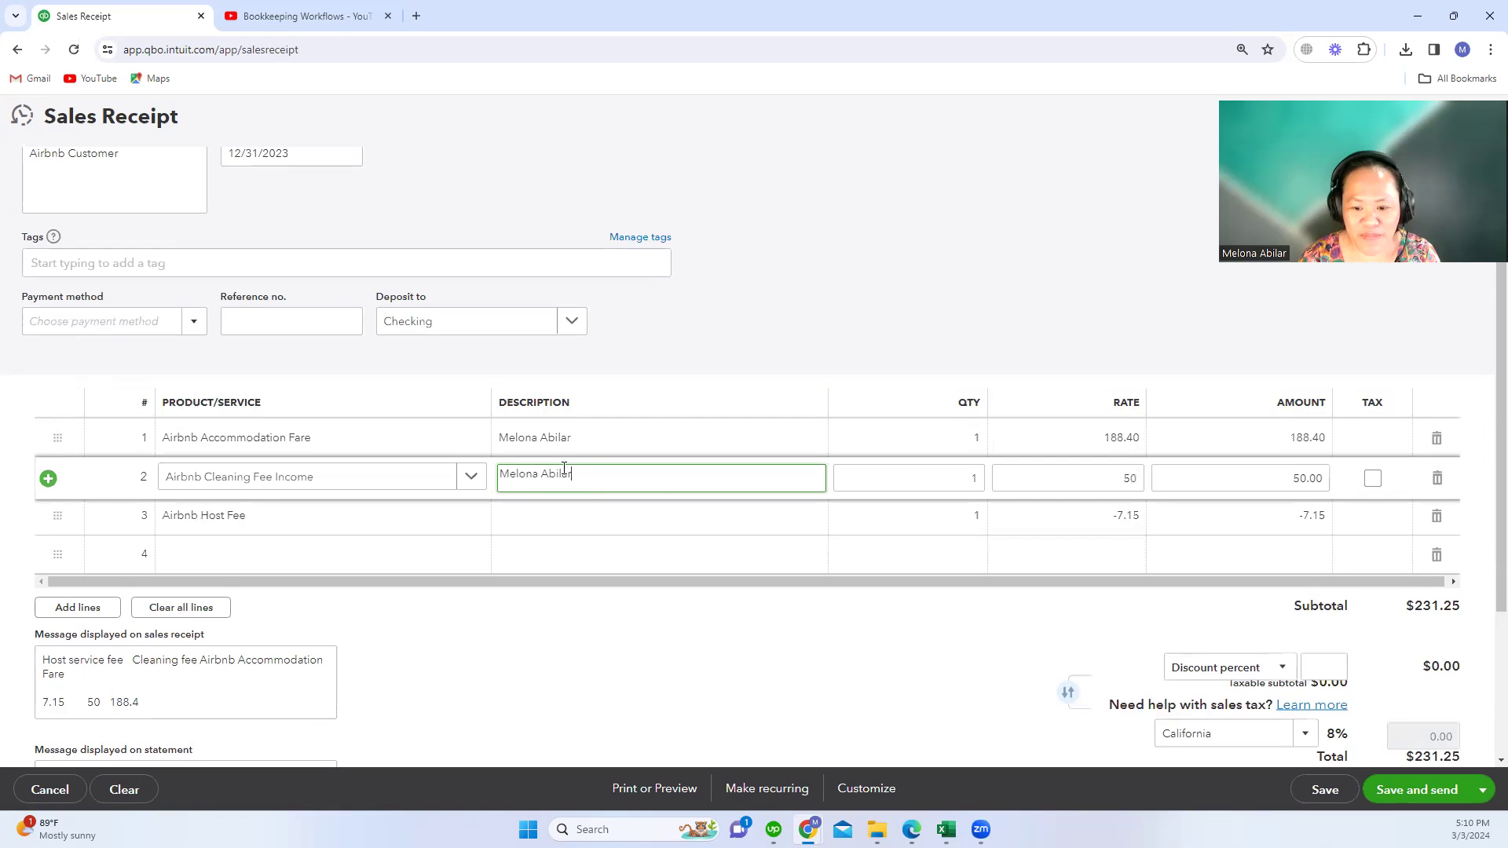
pyautogui.hotkey('ctrl', 'a')
pyautogui.hotkey('ctrl', 'c')
pyautogui.click(562, 521)
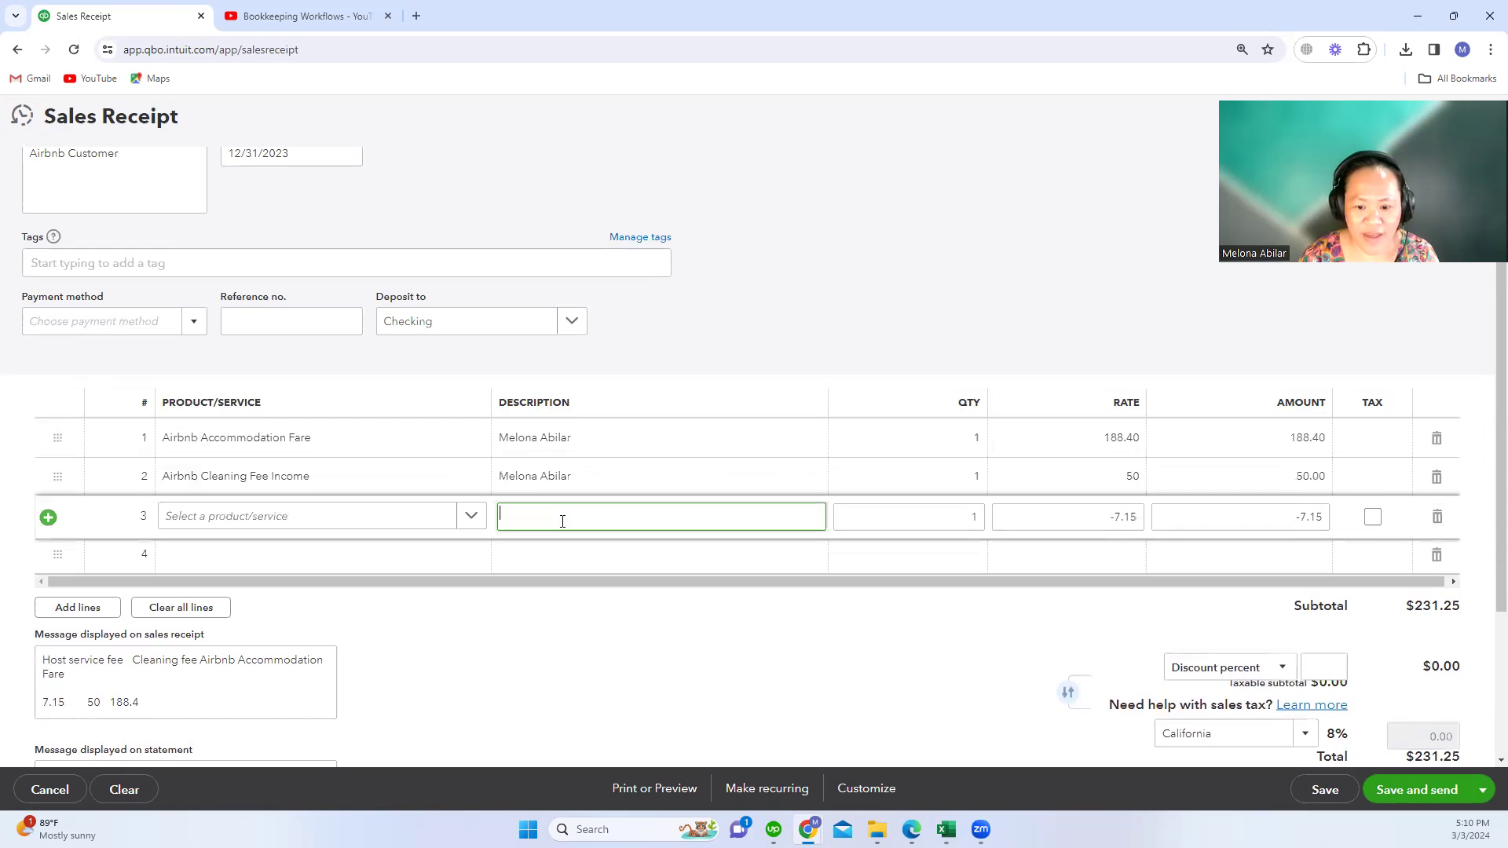
pyautogui.hotkey('ctrl', 'v')
pyautogui.click(753, 313)
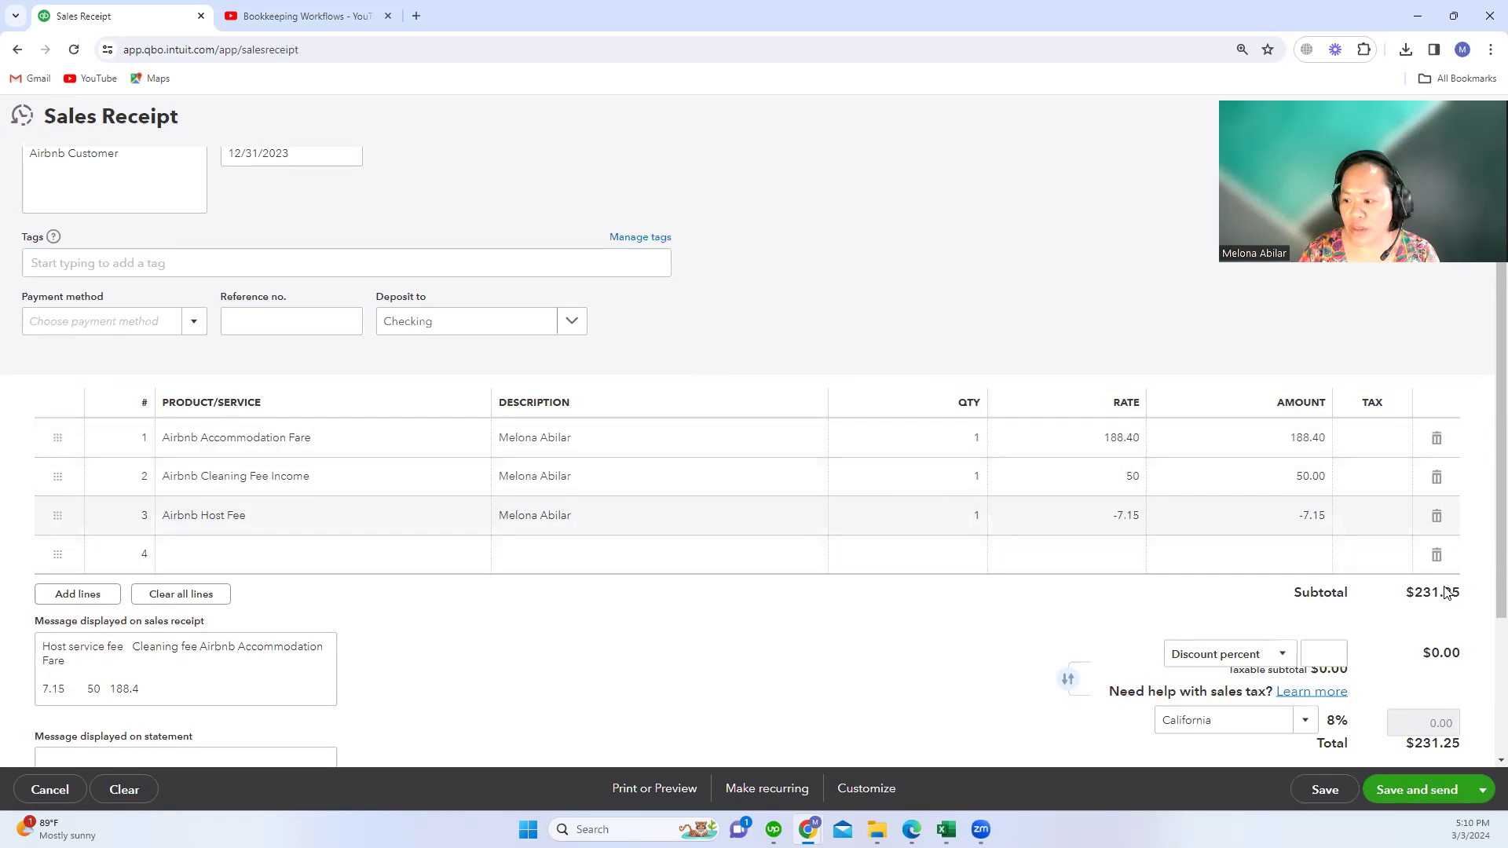
pyautogui.moveTo(945, 831)
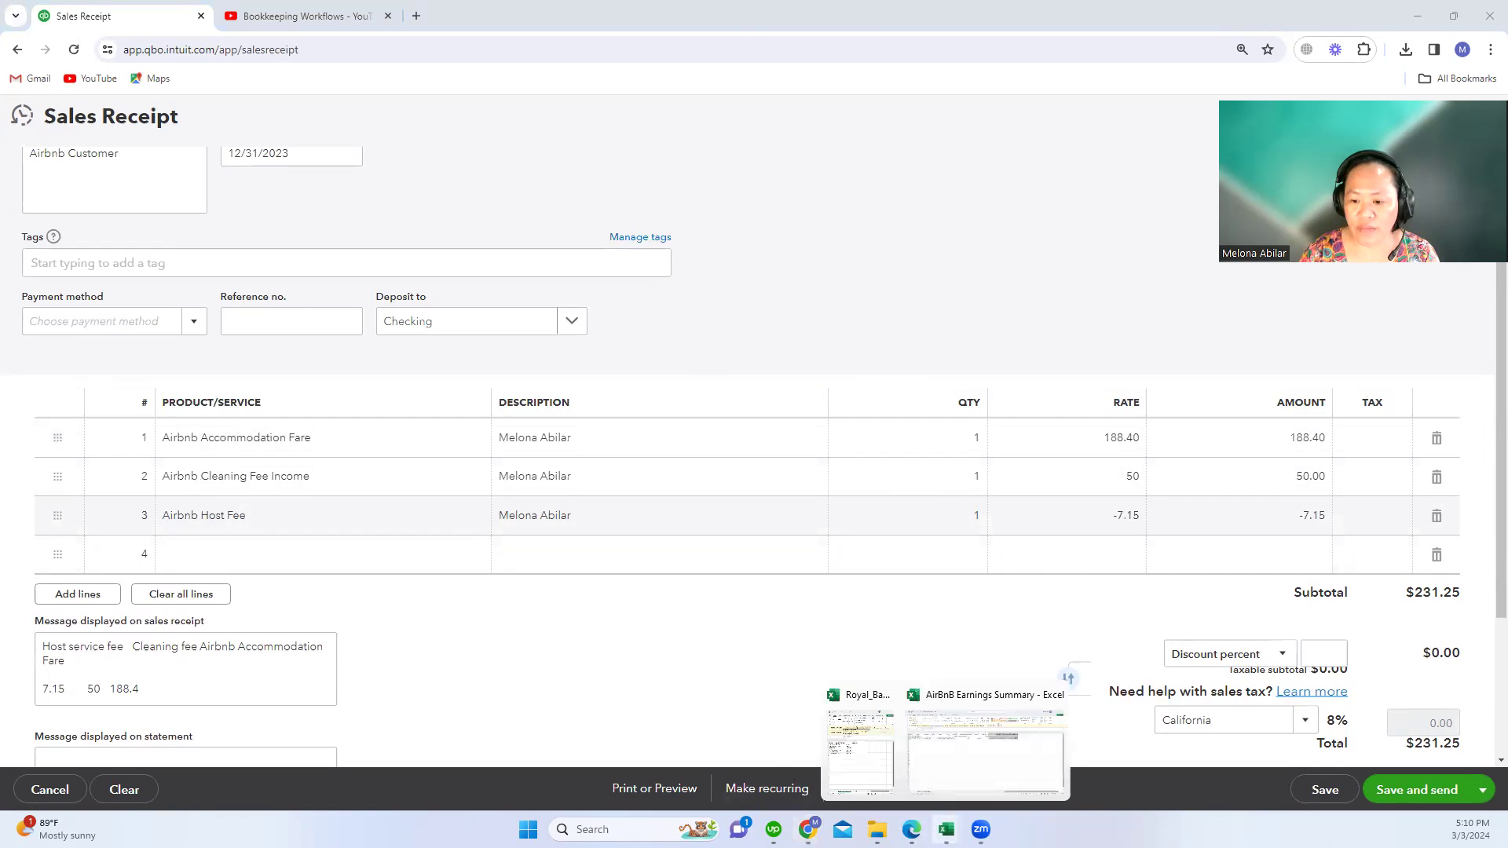
pyautogui.click(959, 771)
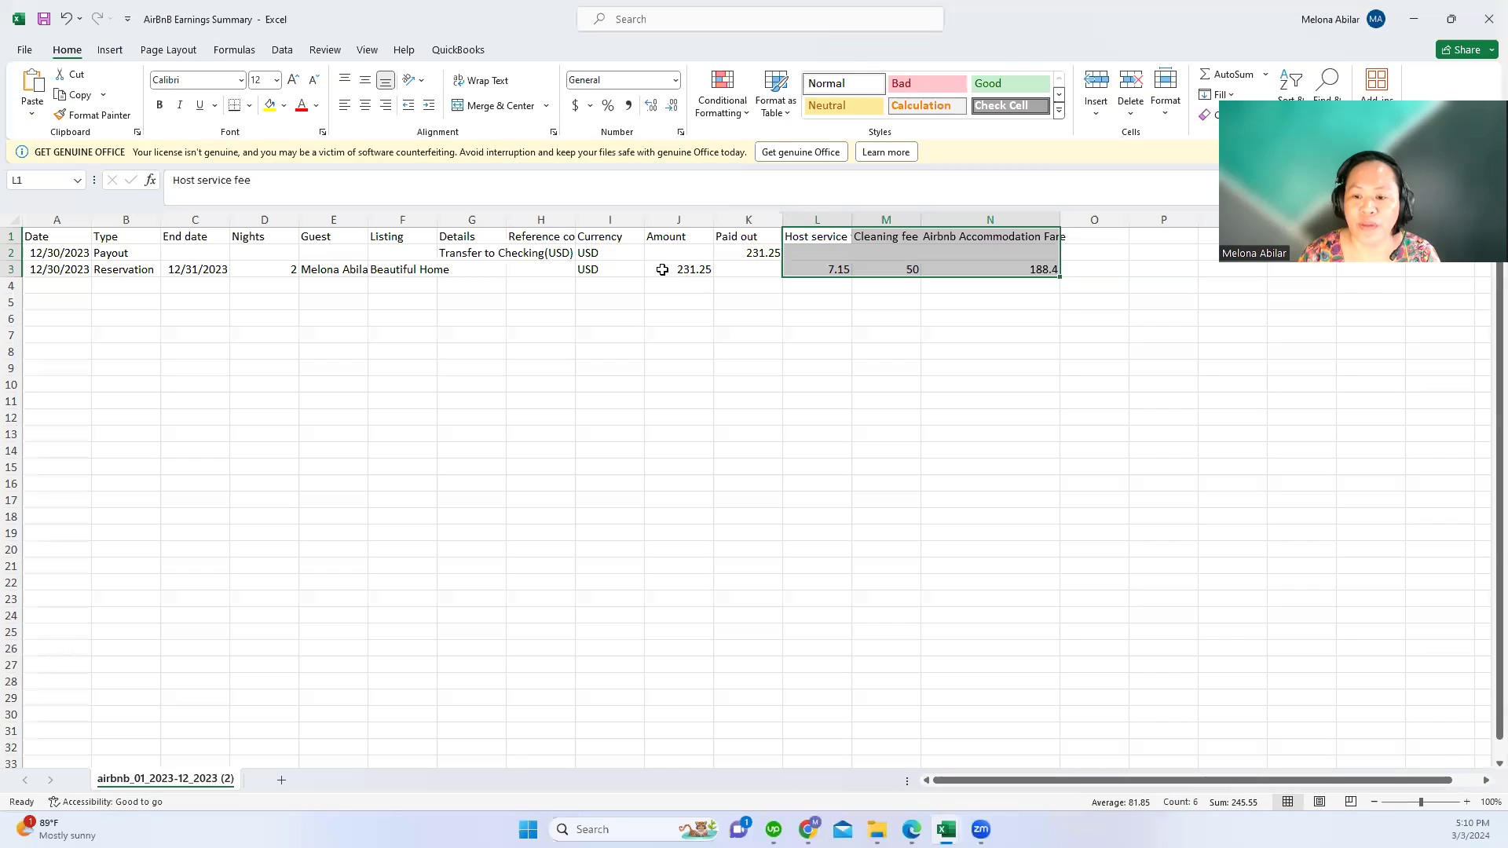
pyautogui.click(699, 269)
pyautogui.click(746, 254)
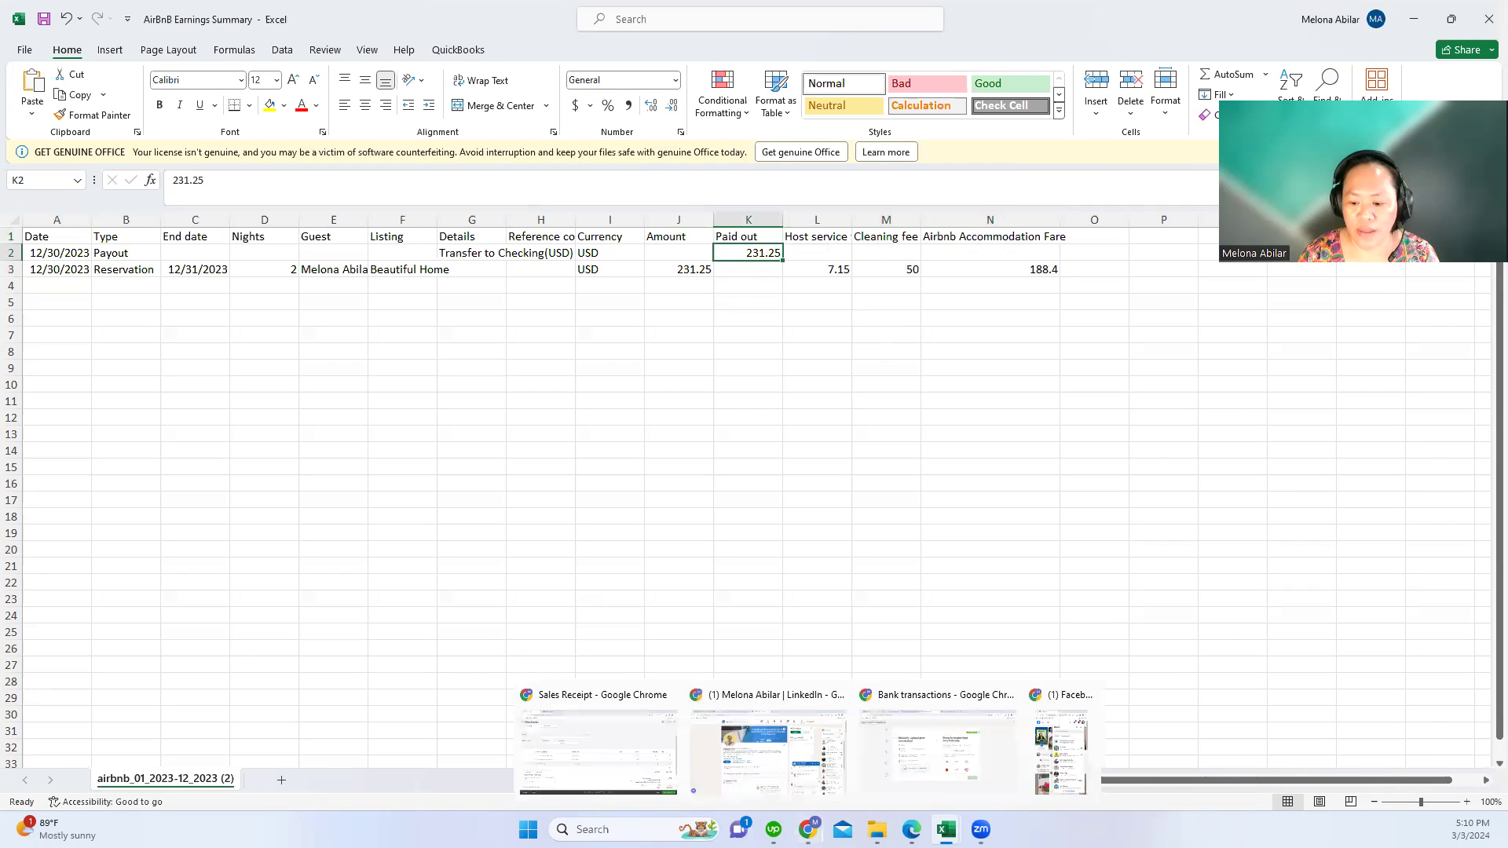
pyautogui.click(808, 830)
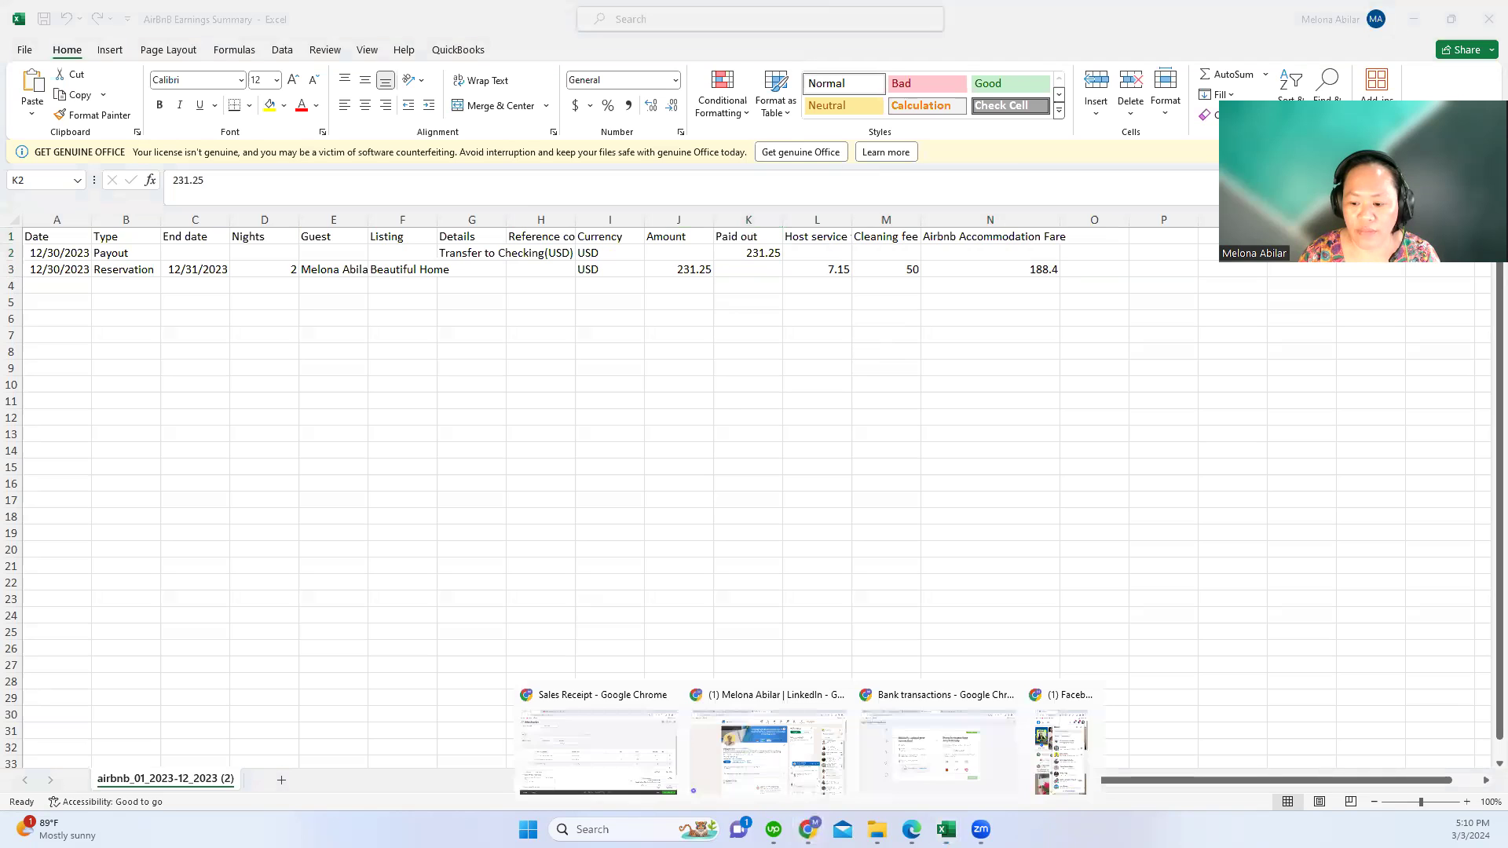
pyautogui.click(642, 753)
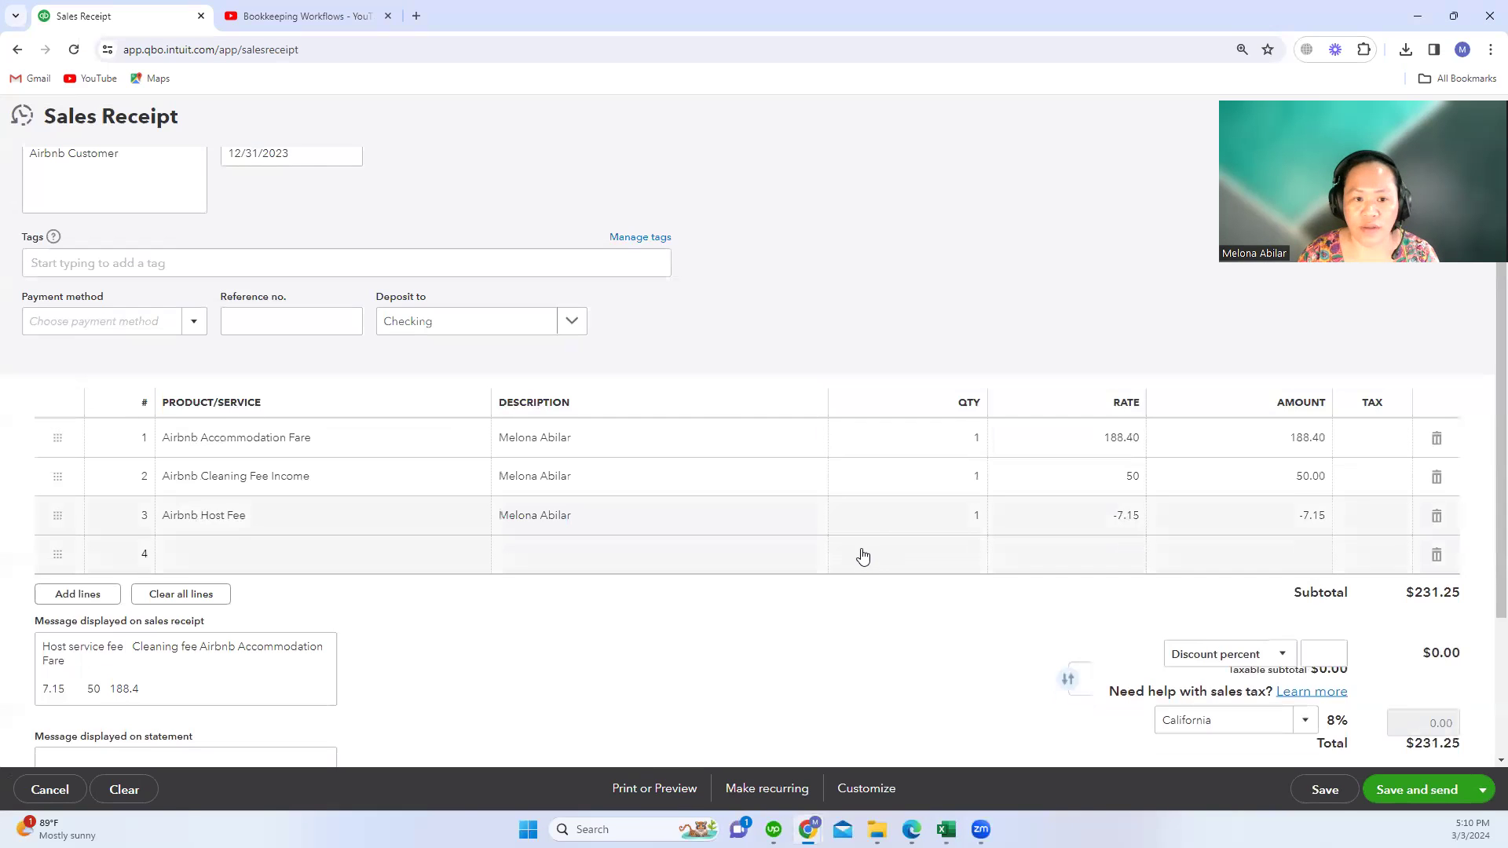
# Save Sales Receipt 1038 and dismiss the product/service type panel
pyautogui.scroll(2, 862, 555)
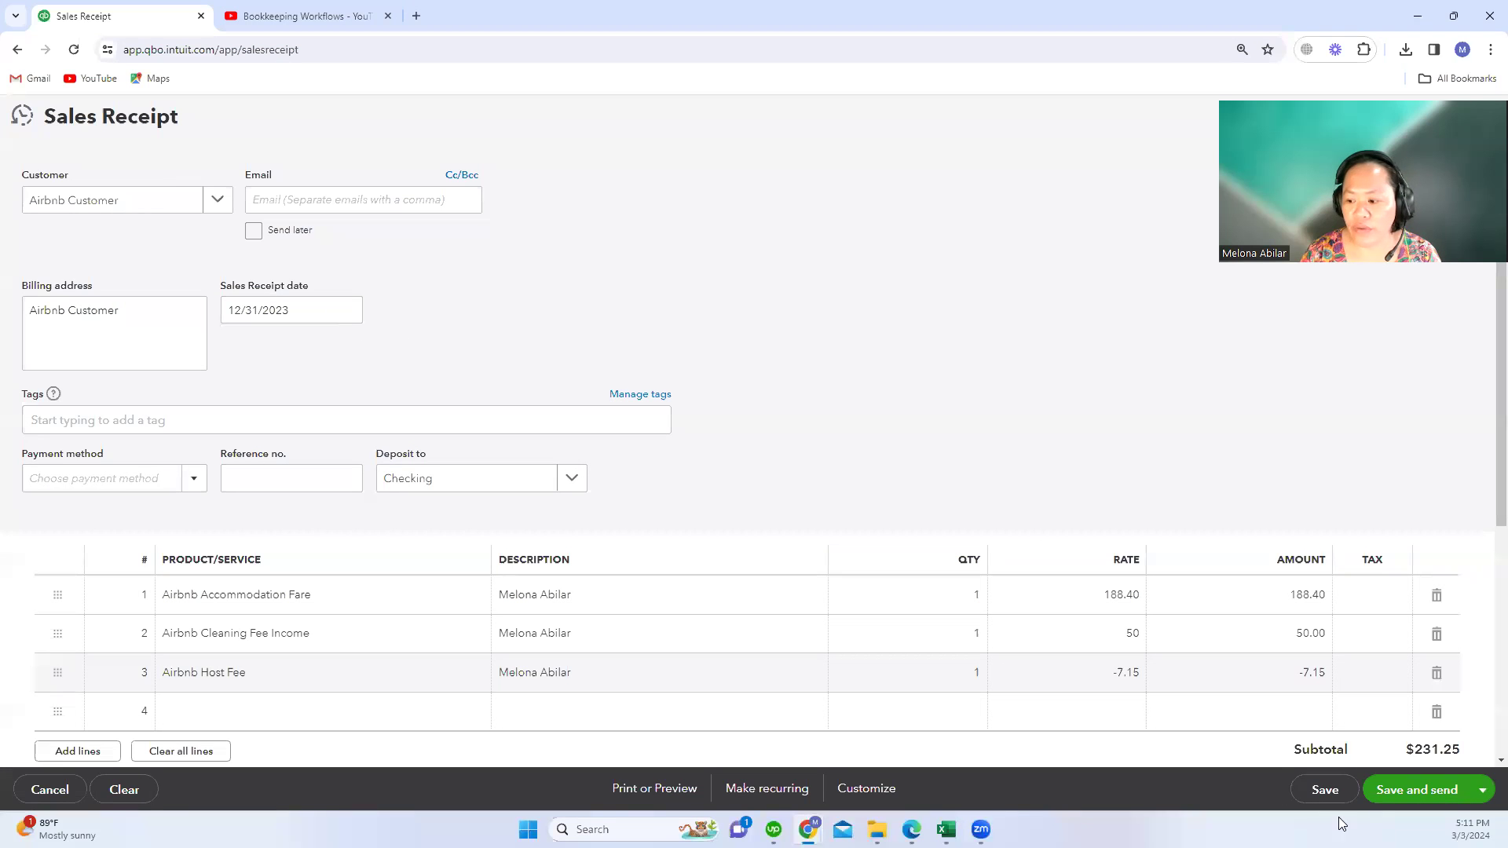
pyautogui.click(1325, 792)
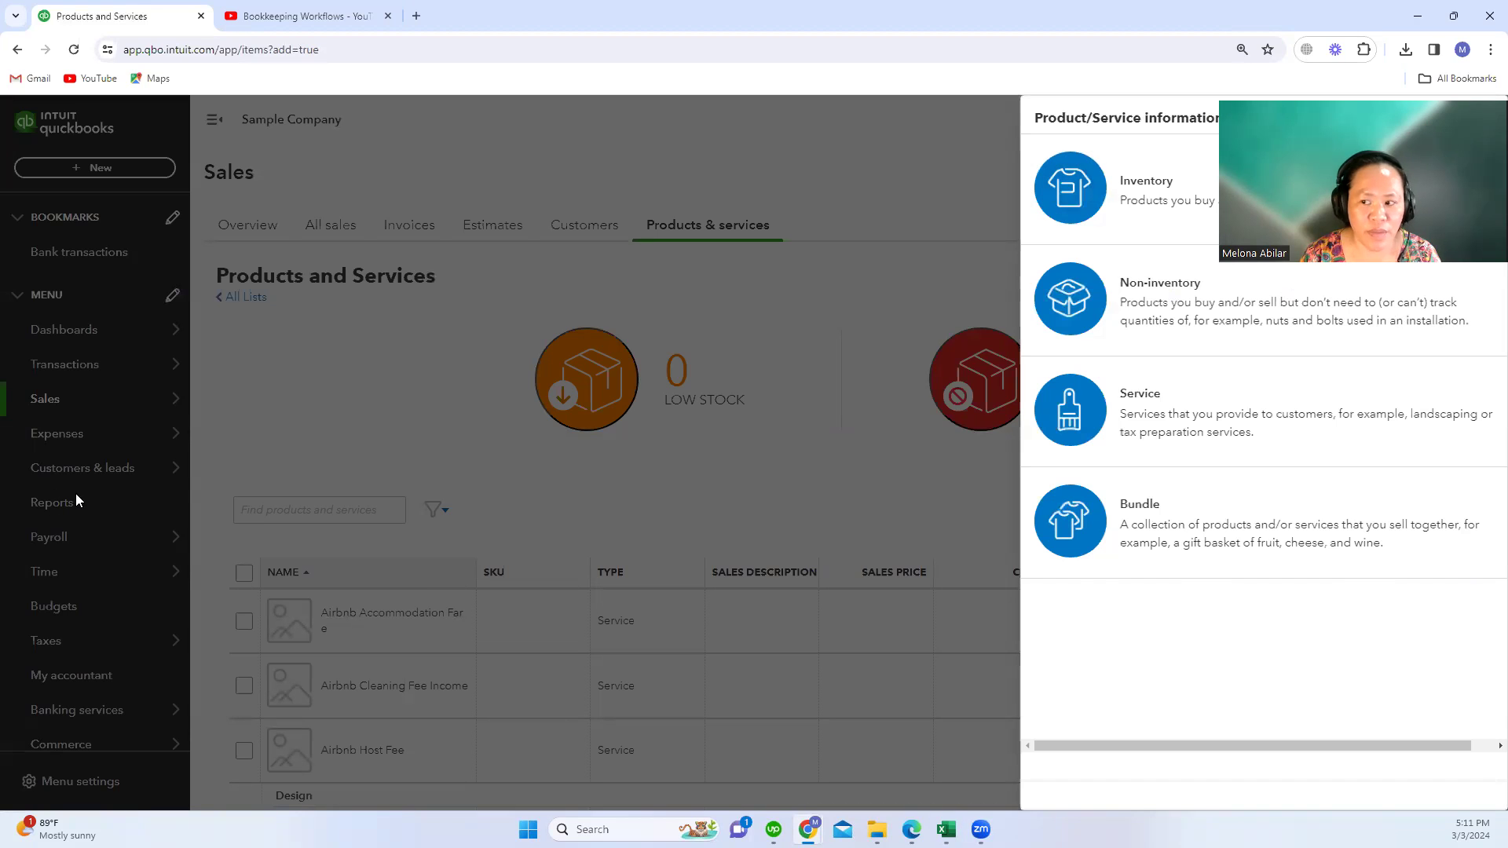
pyautogui.press('Escape')
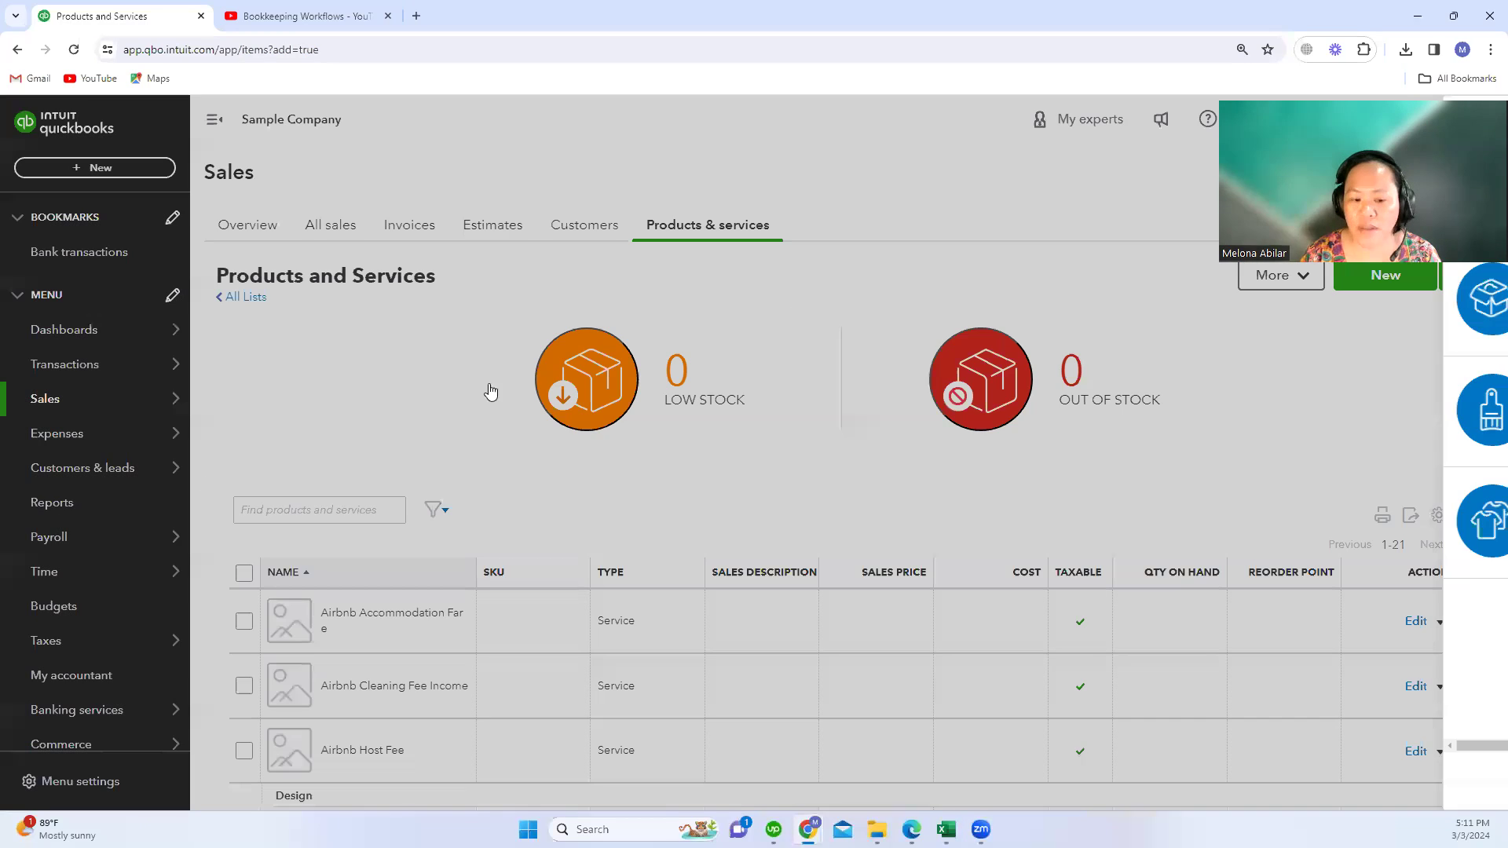
# Open the Profit and Loss report and set its start date to December 1, 2023
pyautogui.click(64, 507)
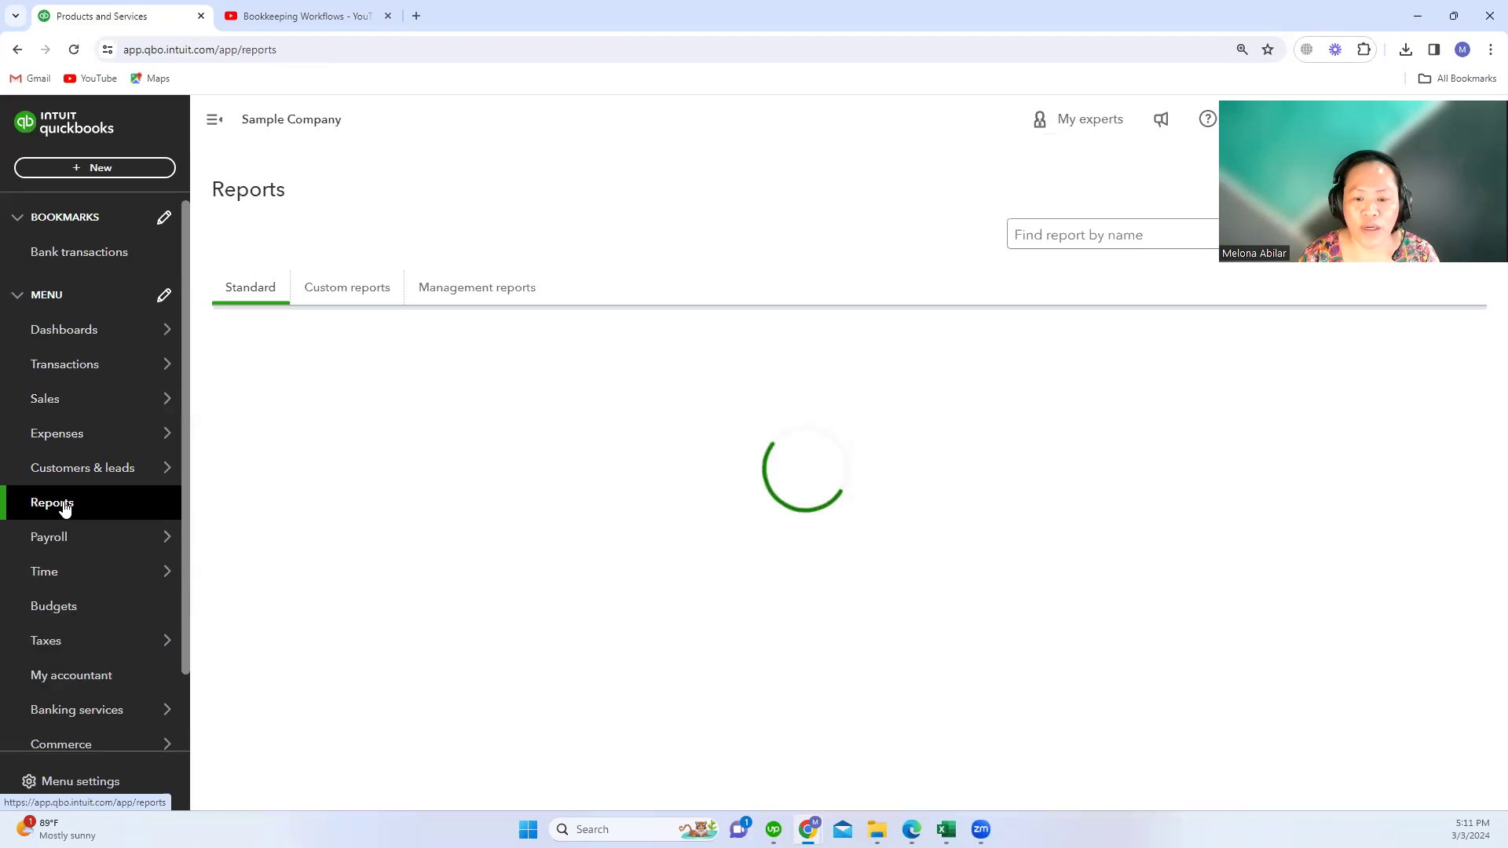
pyautogui.click(318, 499)
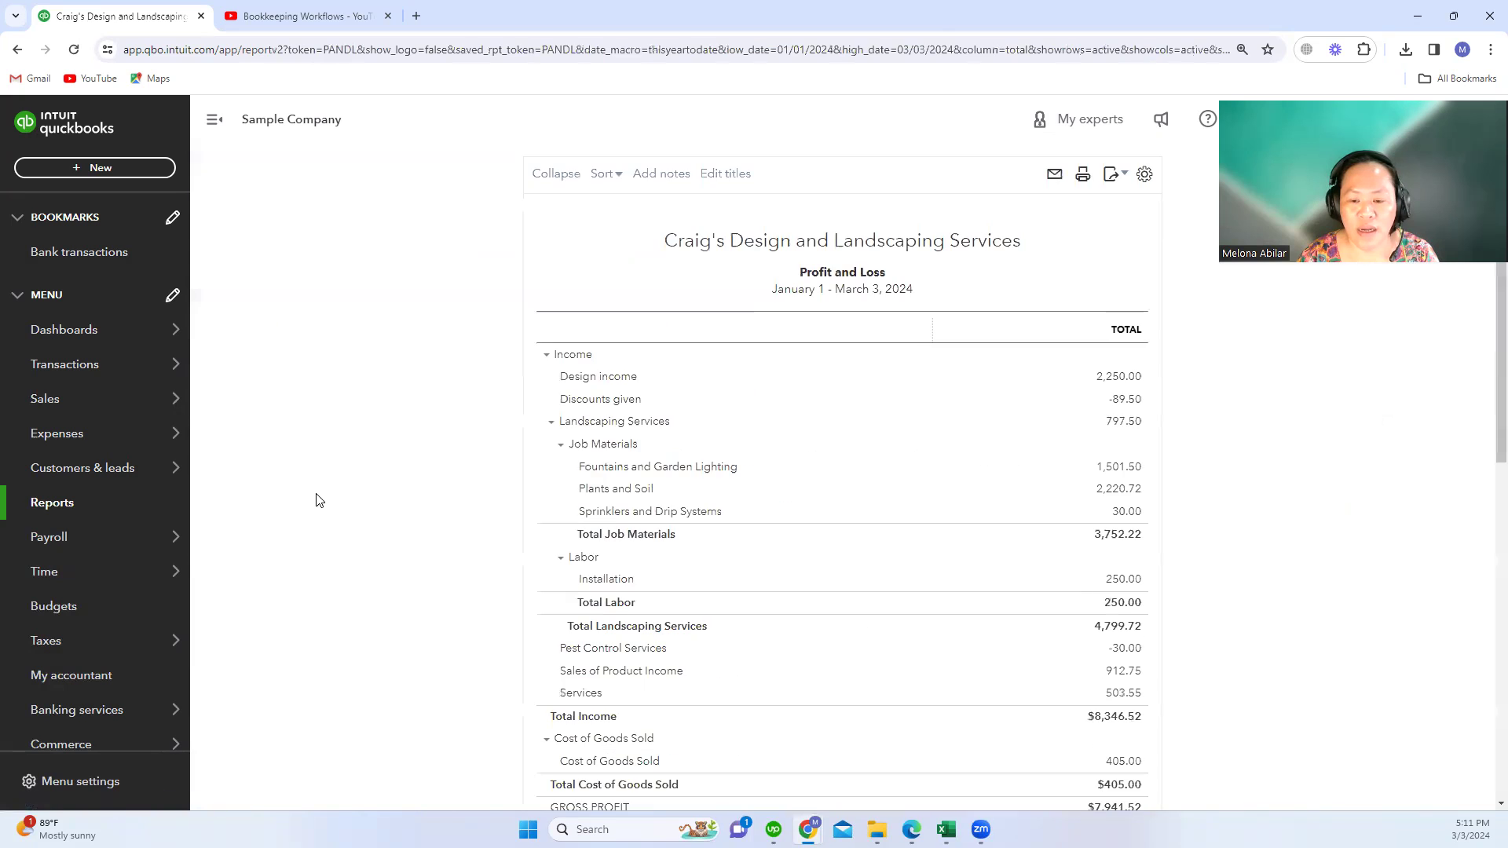
pyautogui.click(292, 257)
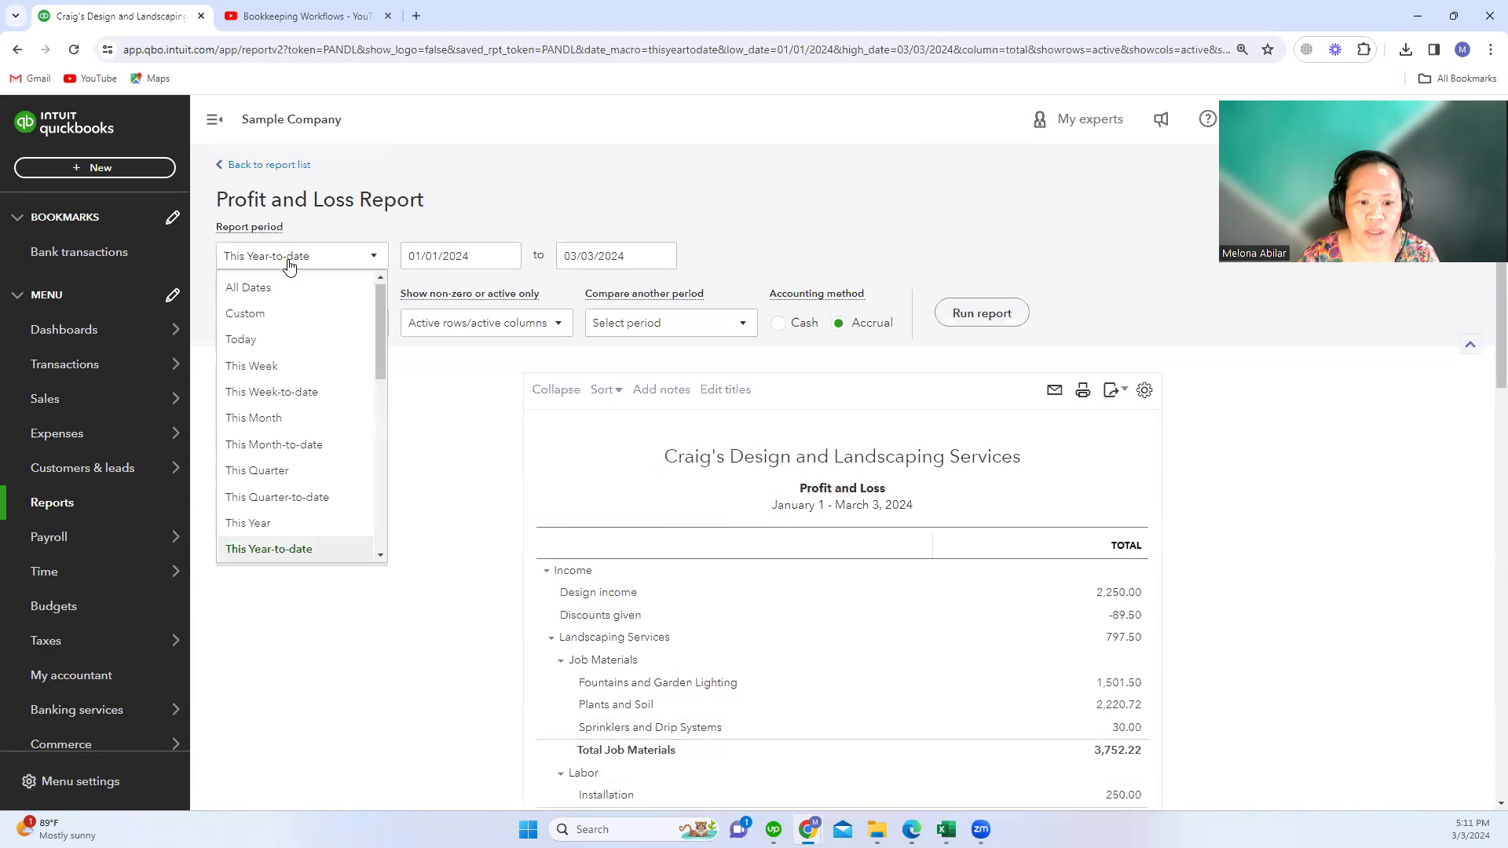
pyautogui.click(492, 251)
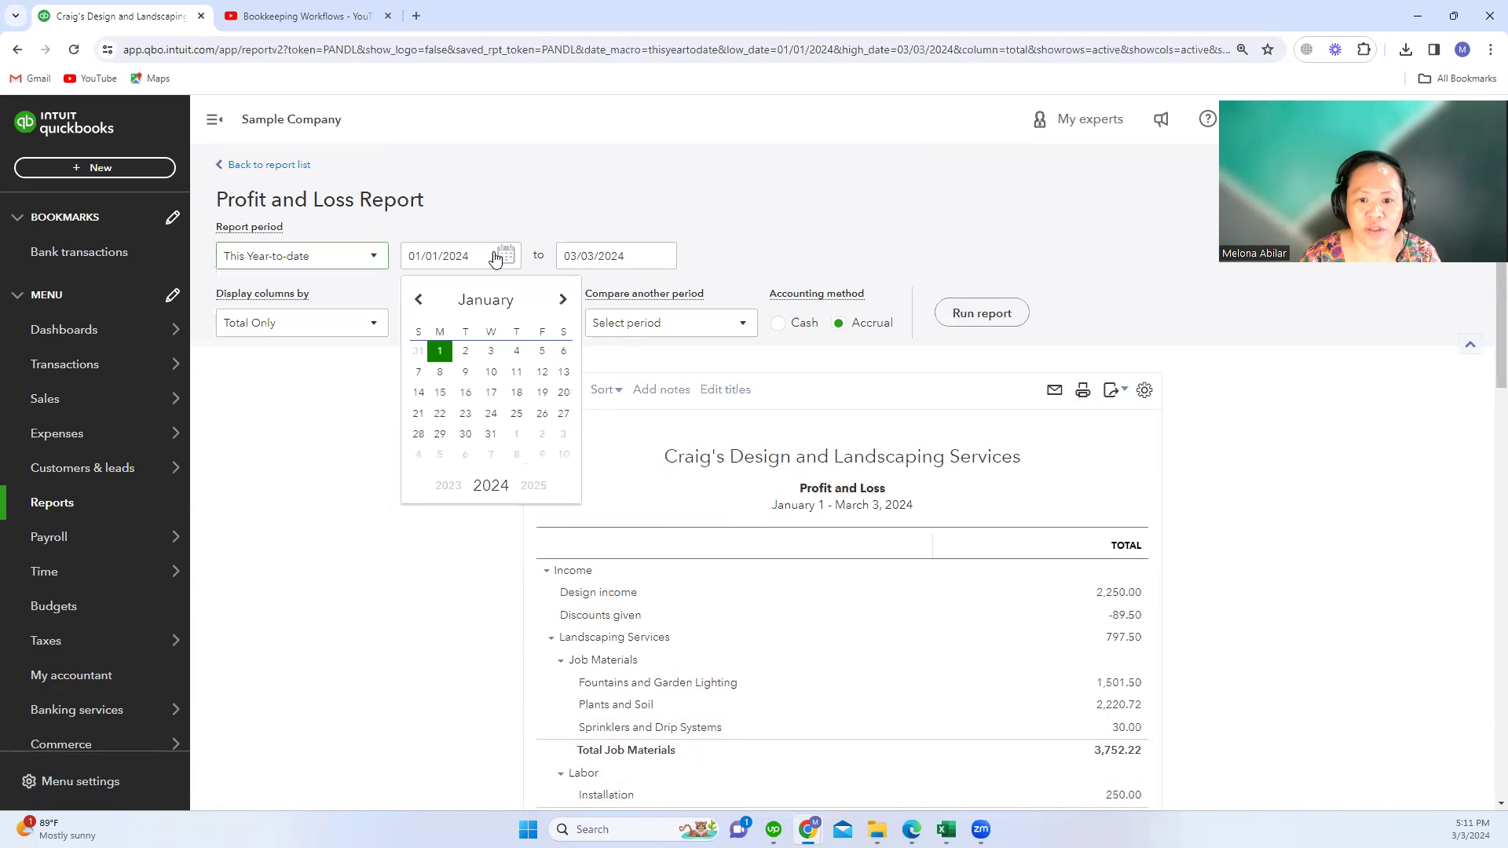
pyautogui.click(417, 302)
pyautogui.click(418, 303)
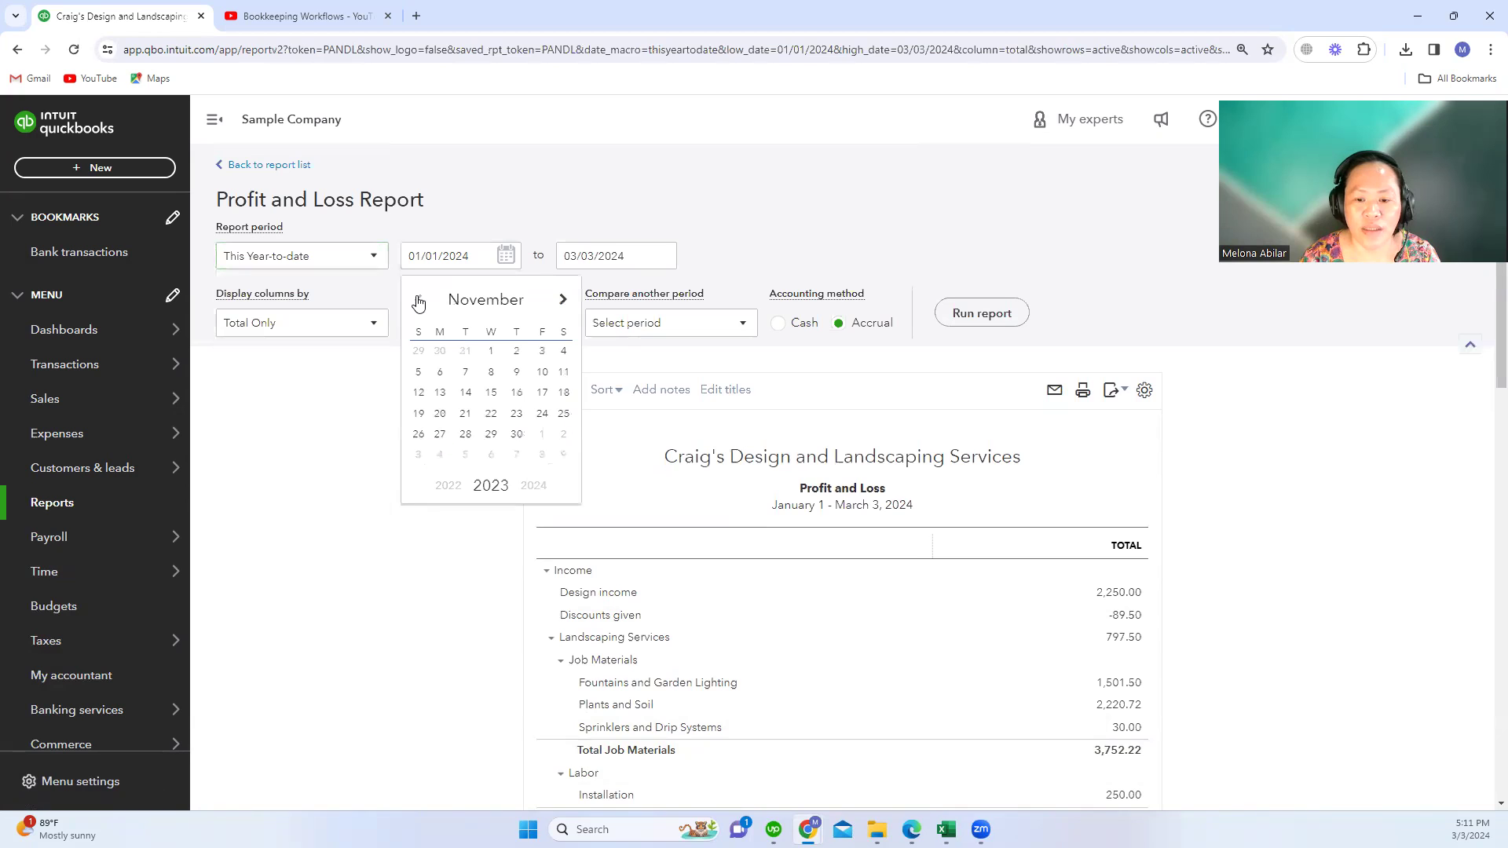
pyautogui.click(562, 300)
pyautogui.click(542, 352)
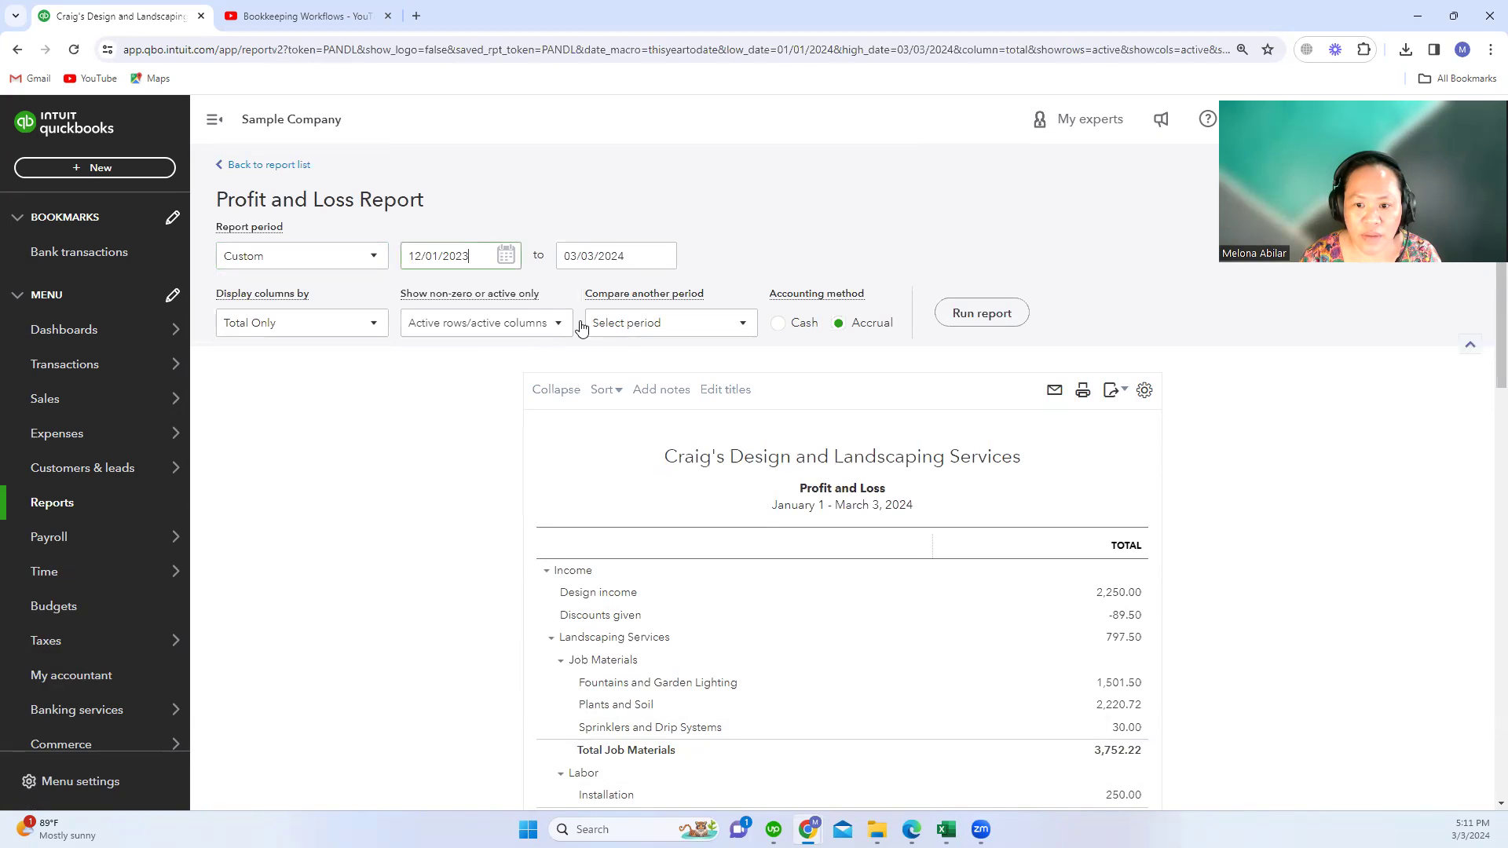
# Set the end date to December 31, 2023 and run the report
pyautogui.click(660, 255)
pyautogui.click(574, 303)
pyautogui.click(573, 302)
pyautogui.click(574, 303)
pyautogui.click(573, 455)
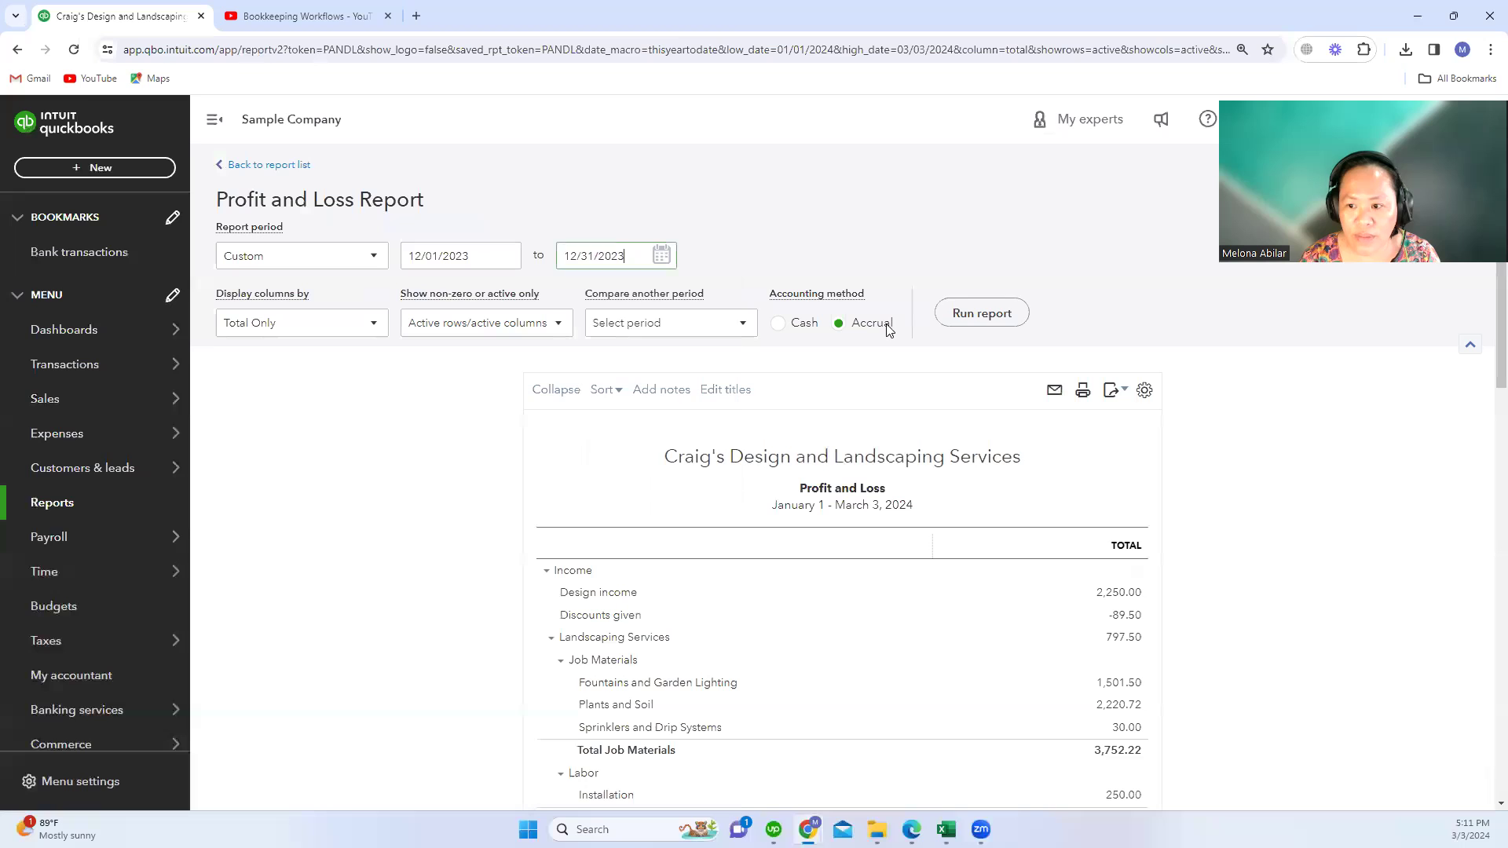
pyautogui.click(984, 313)
pyautogui.scroll(-3, 981, 339)
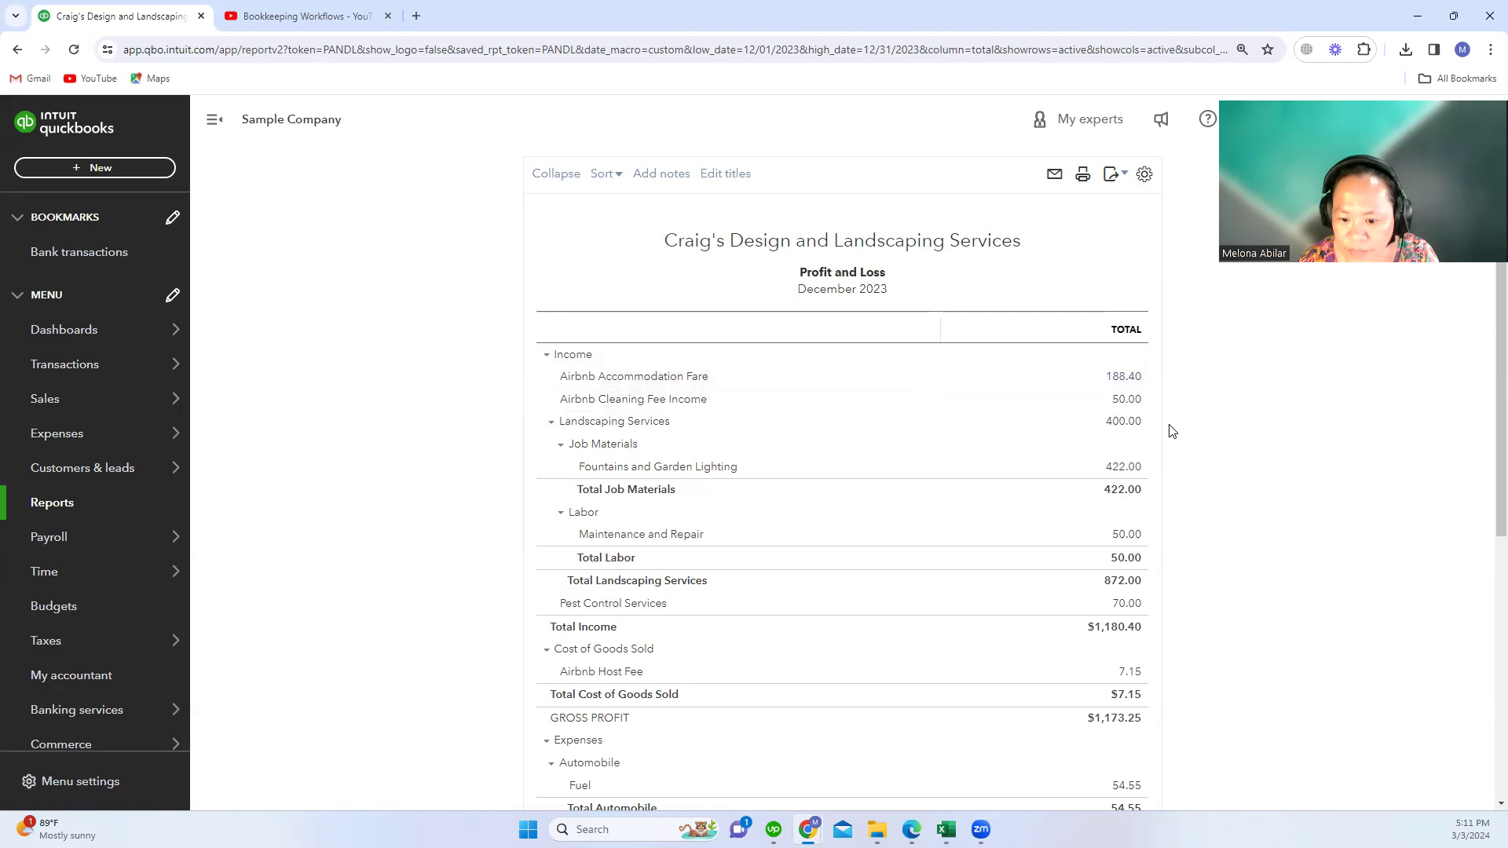
pyautogui.scroll(-1, 1114, 482)
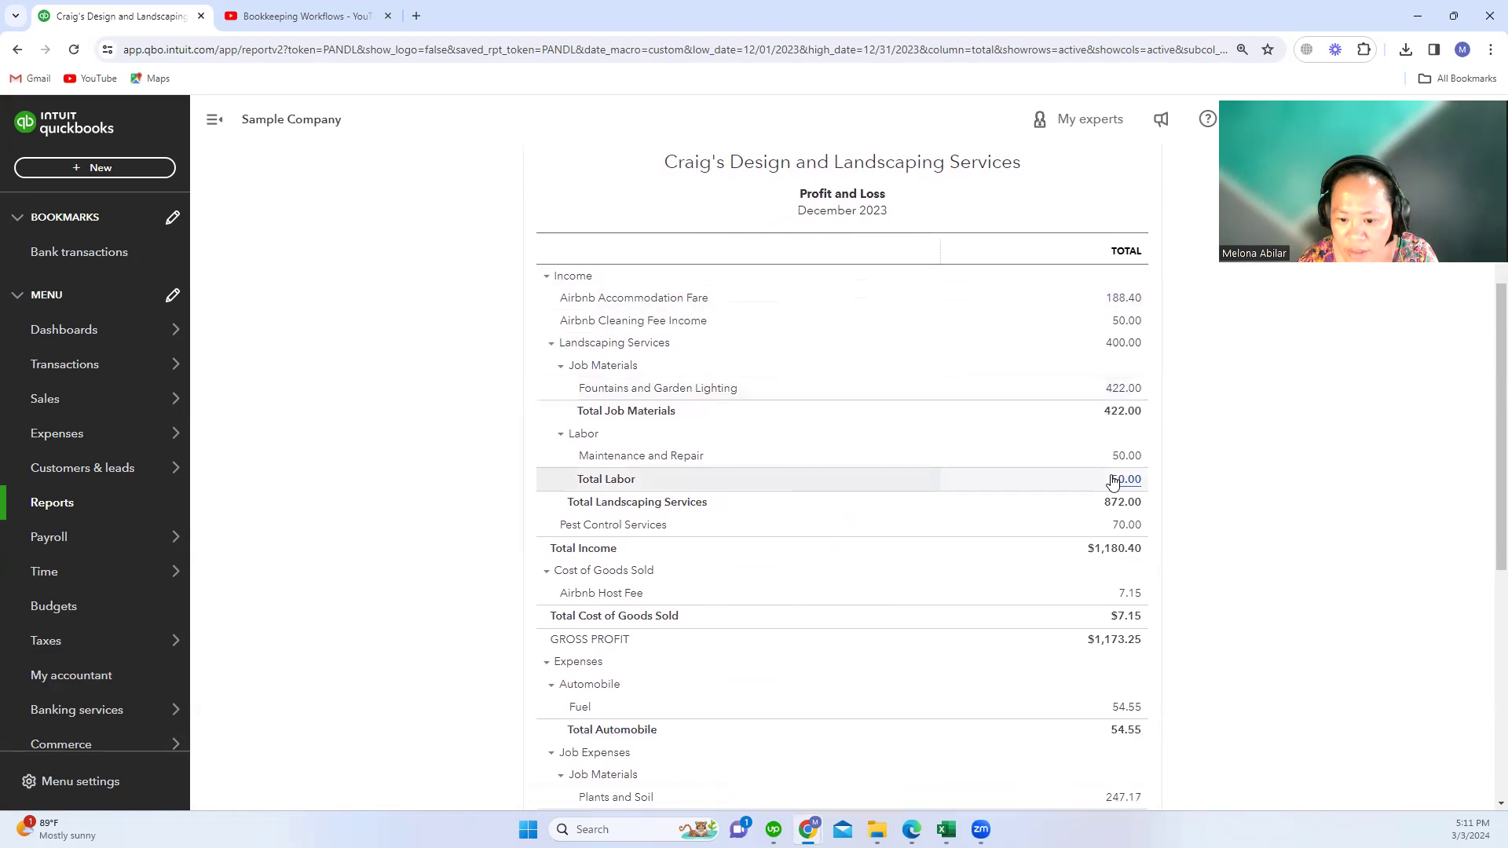
pyautogui.scroll(-3, 1021, 484)
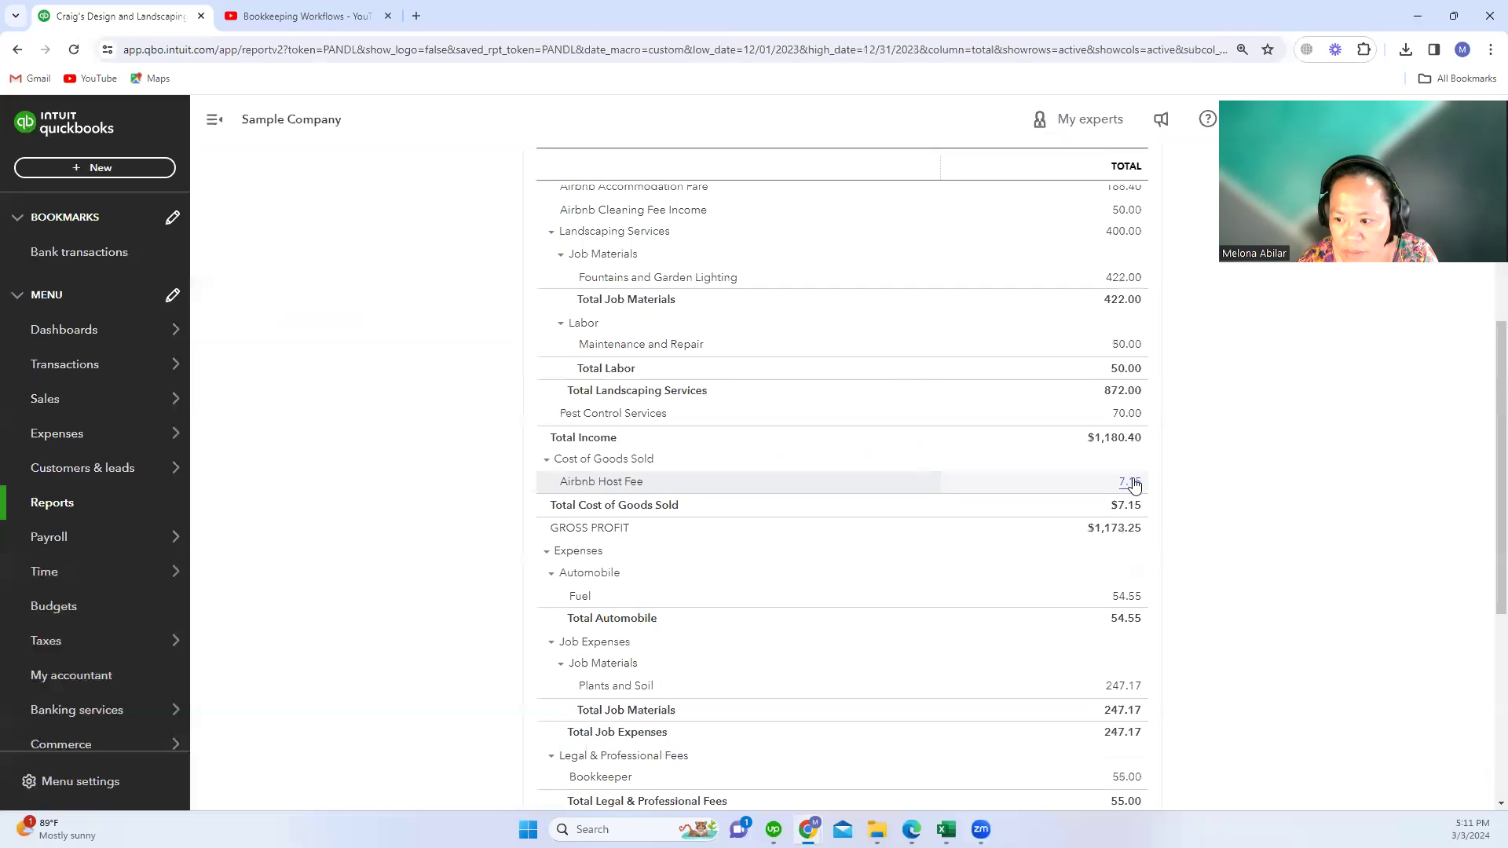